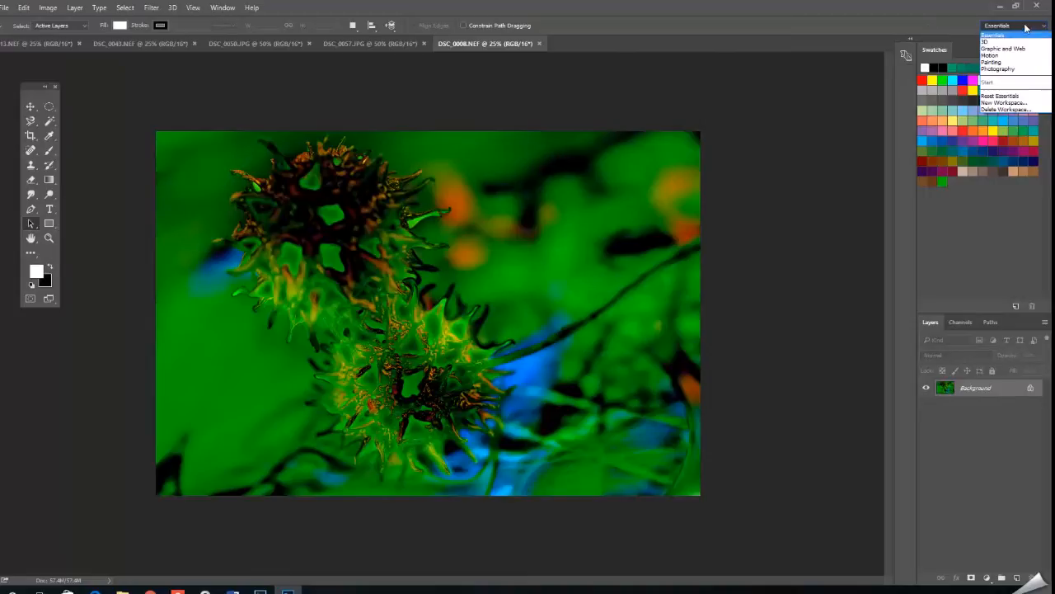
pyautogui.click(213, 6)
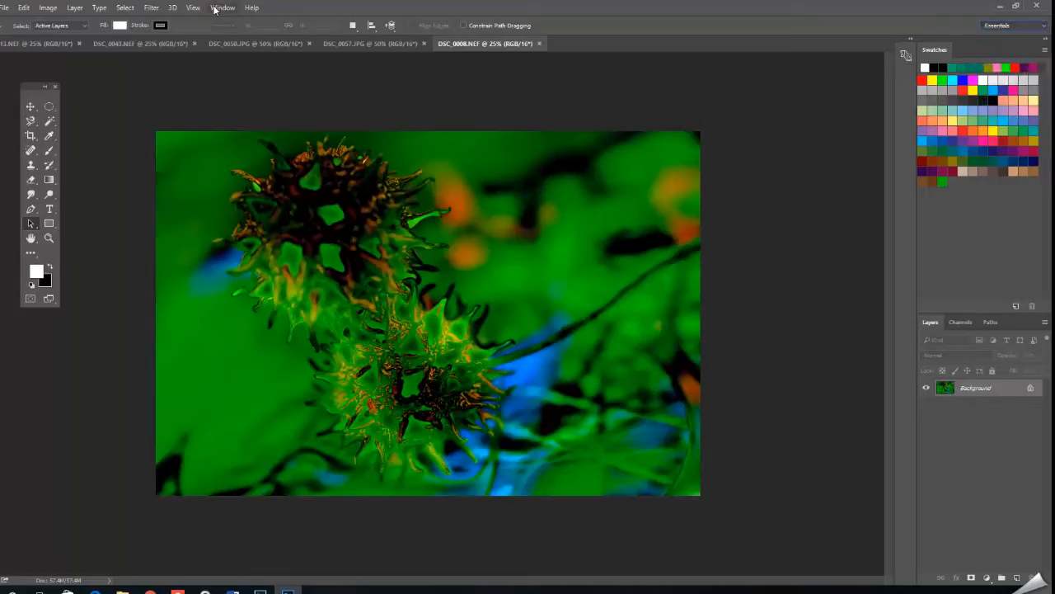
pyautogui.click(216, 8)
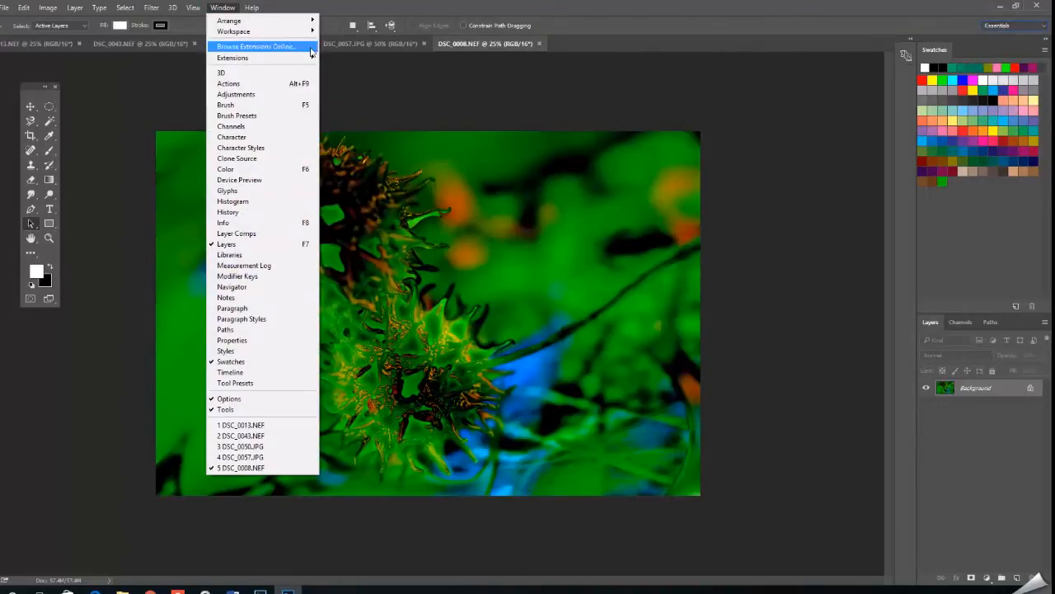
pyautogui.click(706, 11)
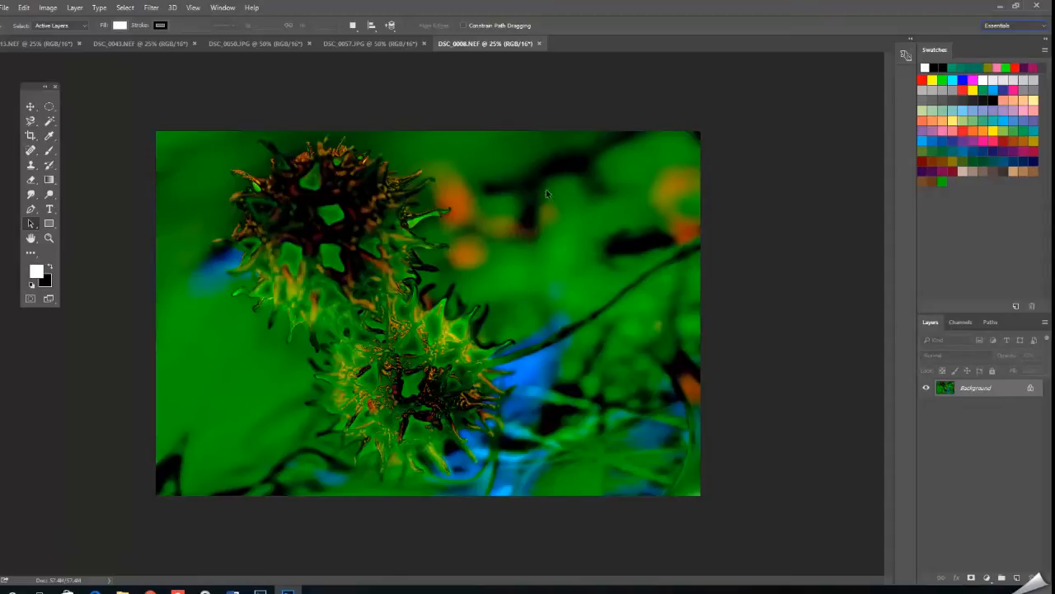
# Look through the open photos, from DSC_0057.JPG to DSC_0013.NEF, and compare them with DSC_0008.NEF.
pyautogui.click(371, 42)
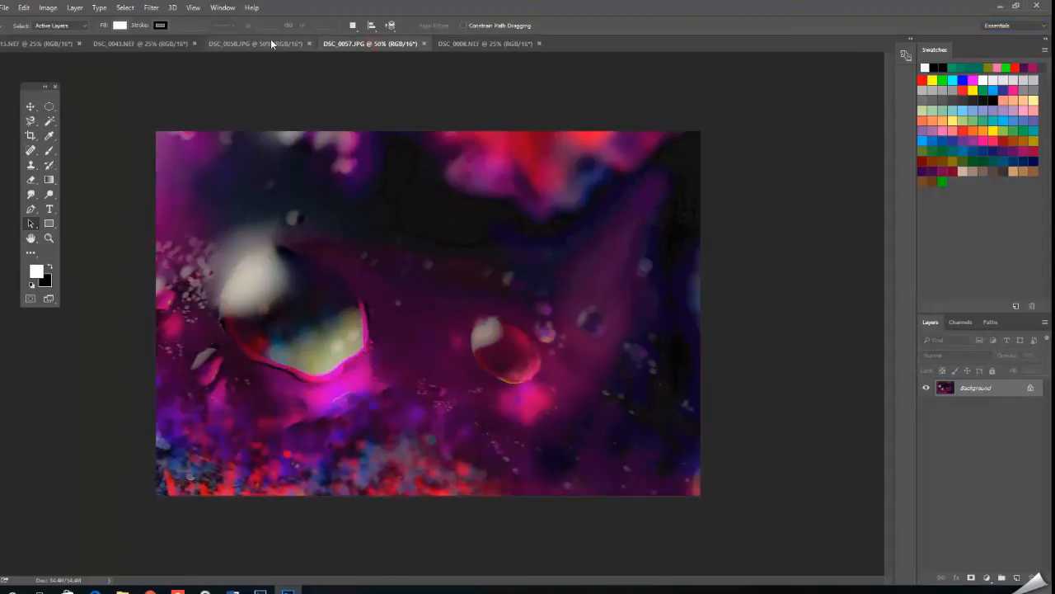
pyautogui.click(247, 43)
pyautogui.click(146, 43)
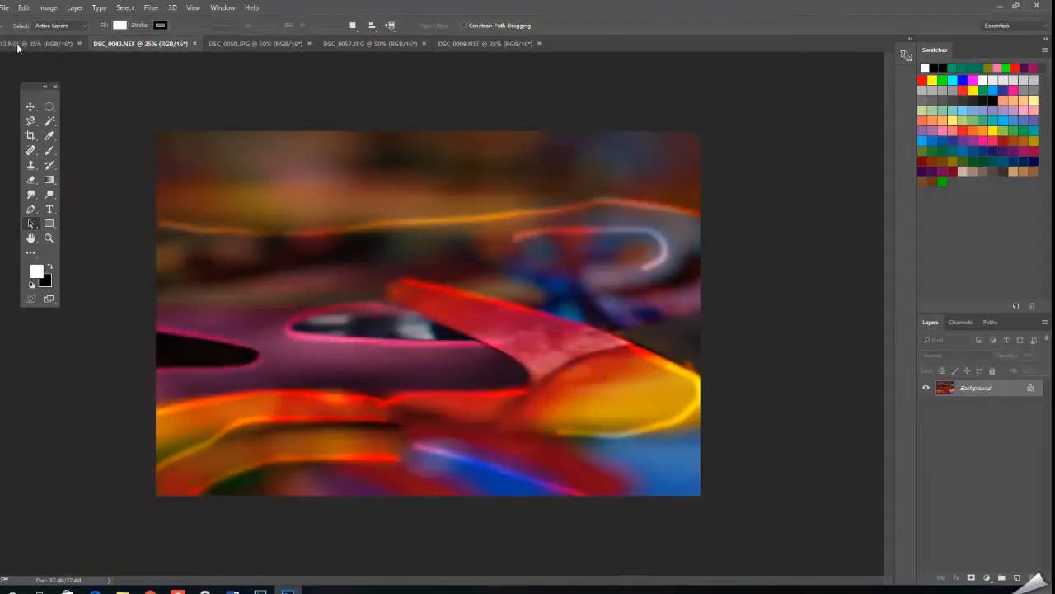
pyautogui.click(36, 41)
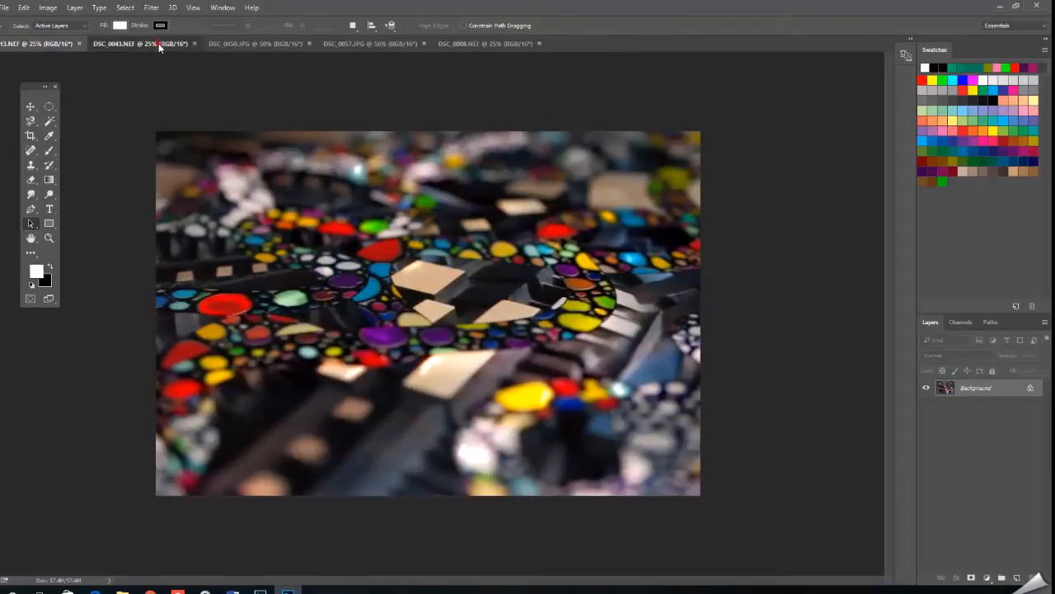
pyautogui.click(158, 42)
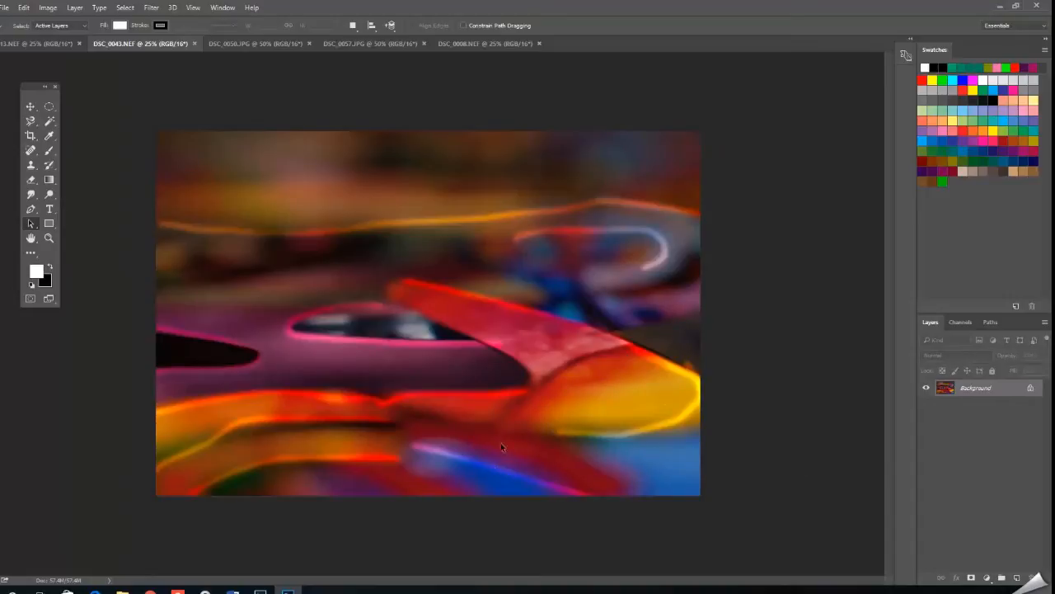
pyautogui.click(477, 44)
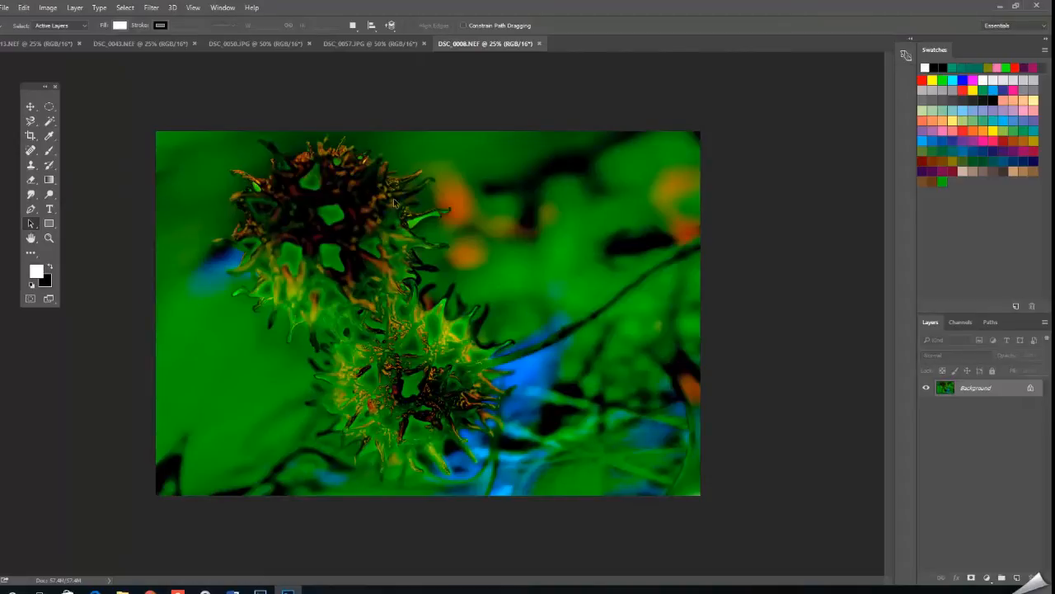
pyautogui.click(381, 44)
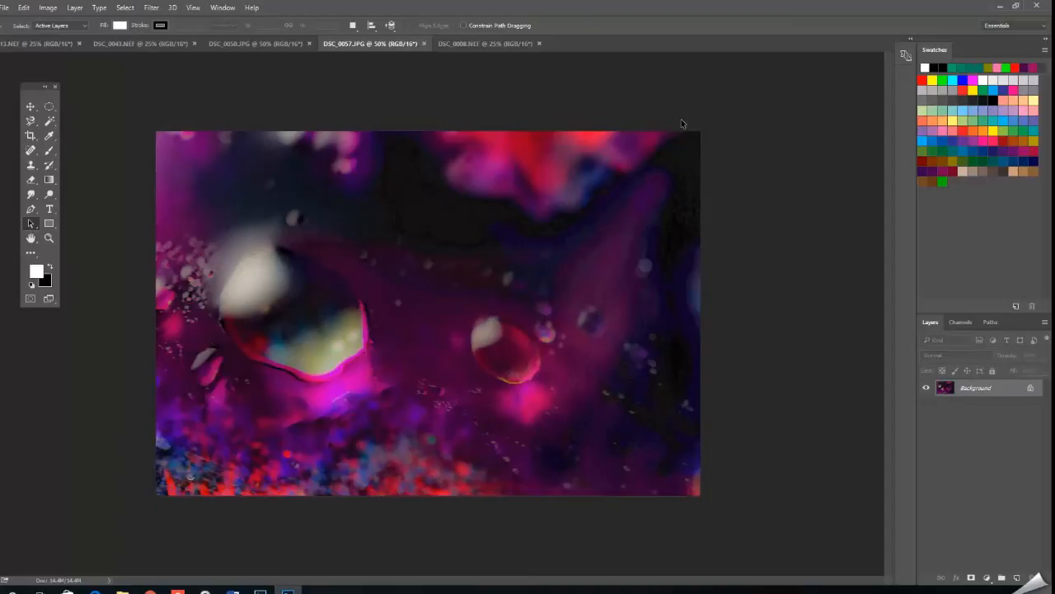
# Create a new document from the 2048 px x 1536 px preset with transparent background contents.
pyautogui.click(3, 8)
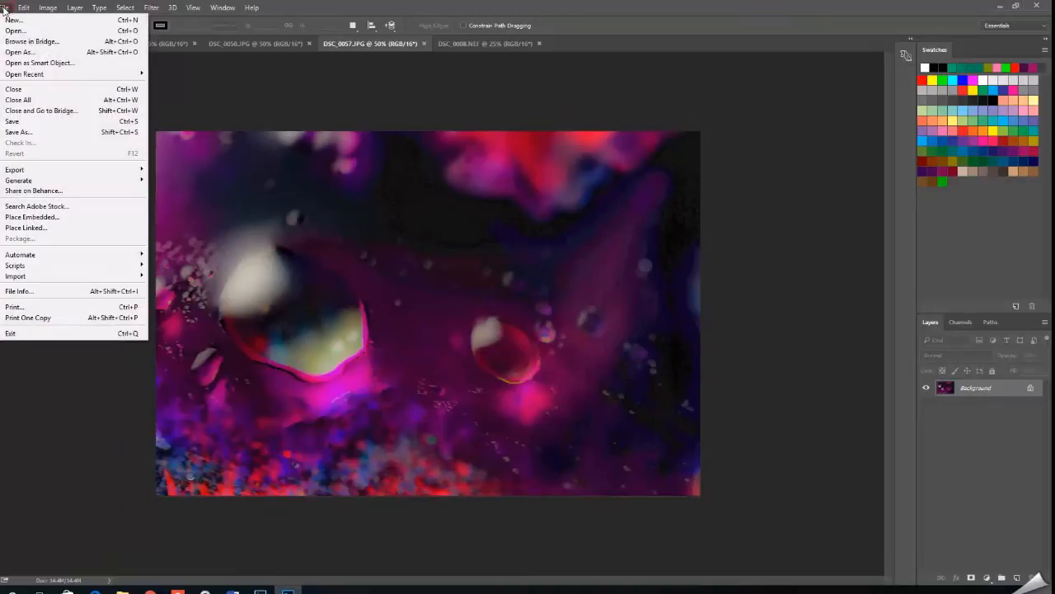
pyautogui.click(11, 19)
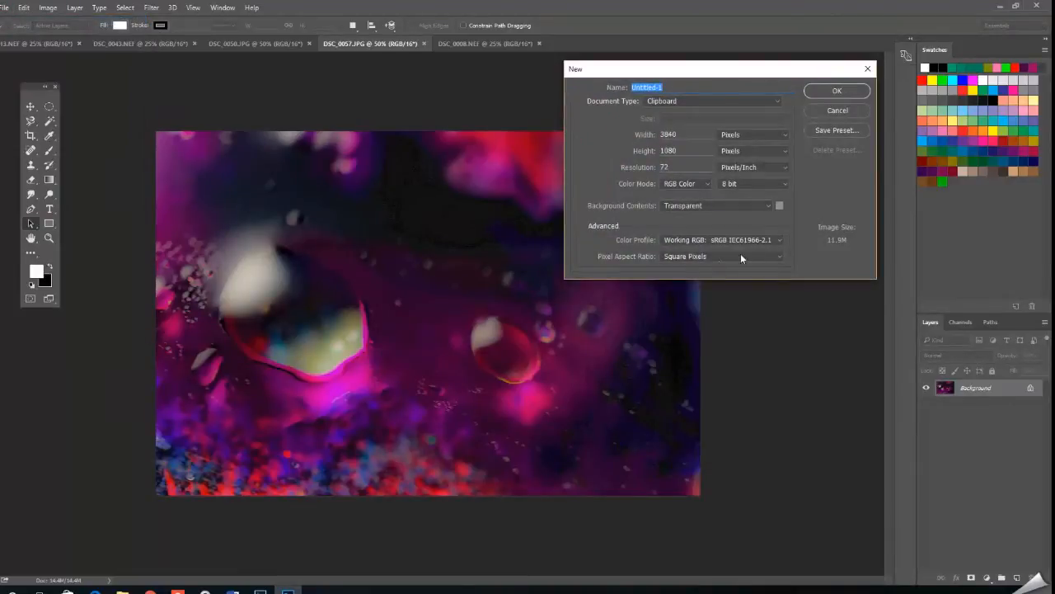
pyautogui.click(779, 100)
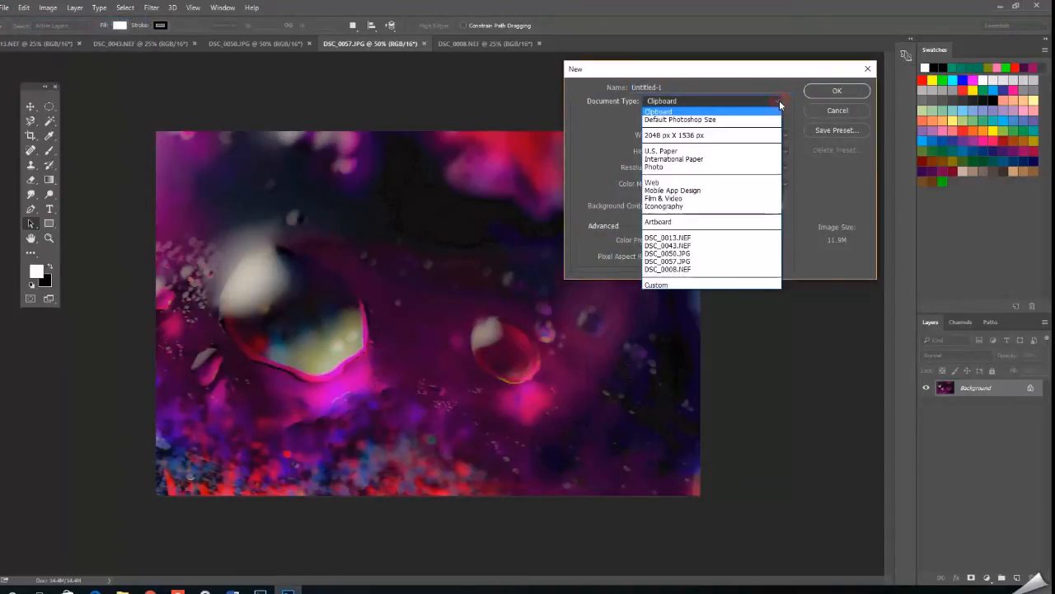
pyautogui.click(714, 191)
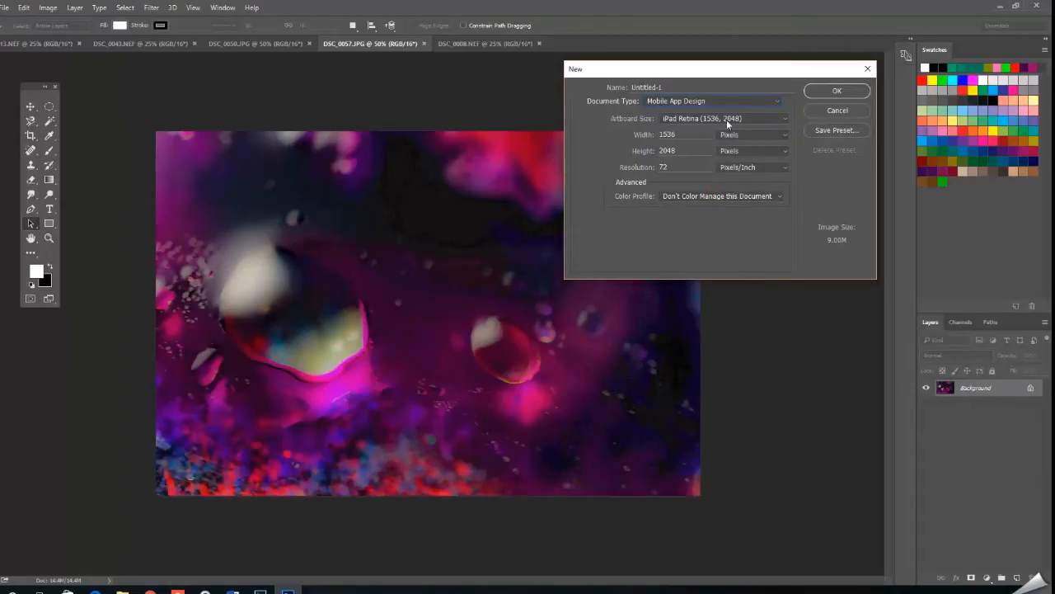
pyautogui.click(776, 101)
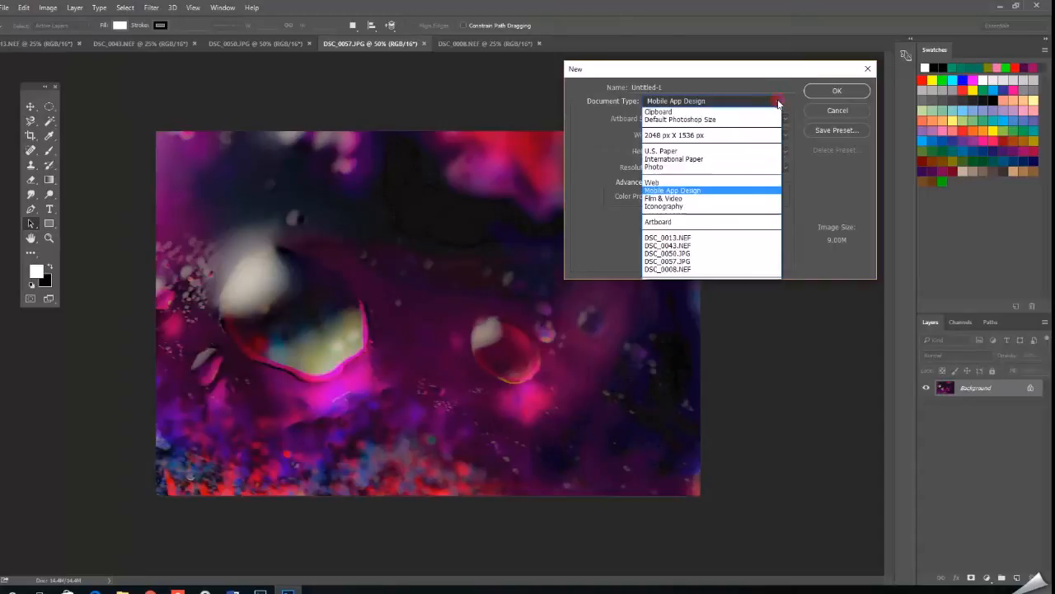
pyautogui.click(752, 135)
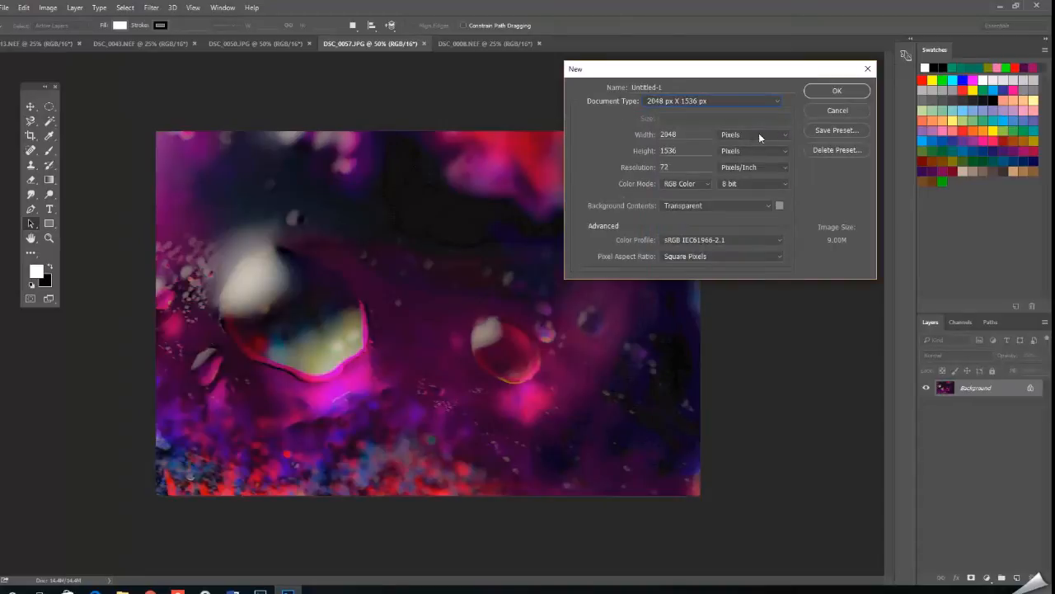
pyautogui.click(836, 92)
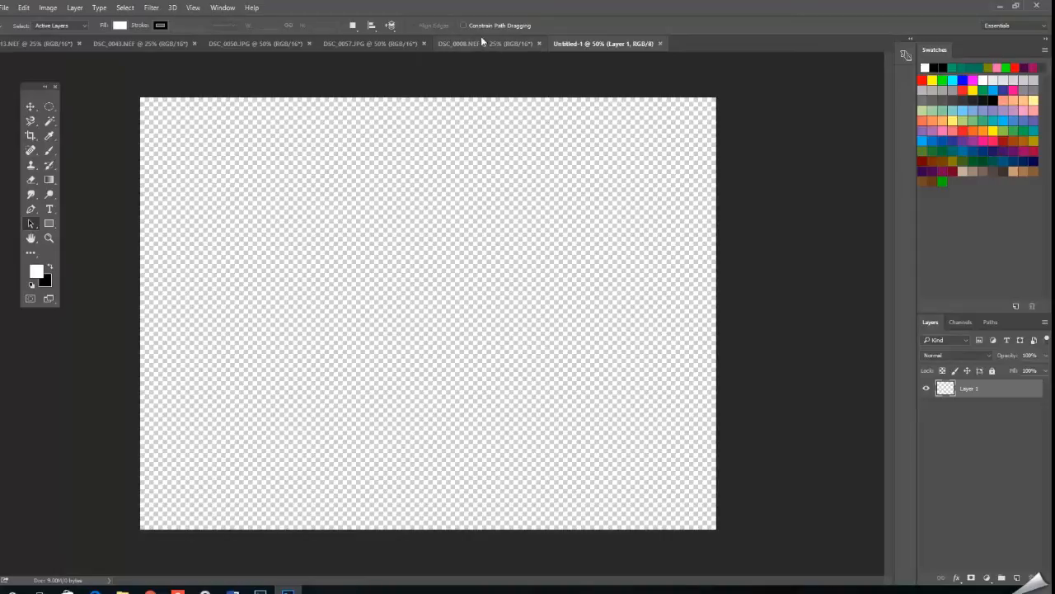
# Unlock the Background layer of the green photo DSC_0008.NEF.
pyautogui.click(462, 42)
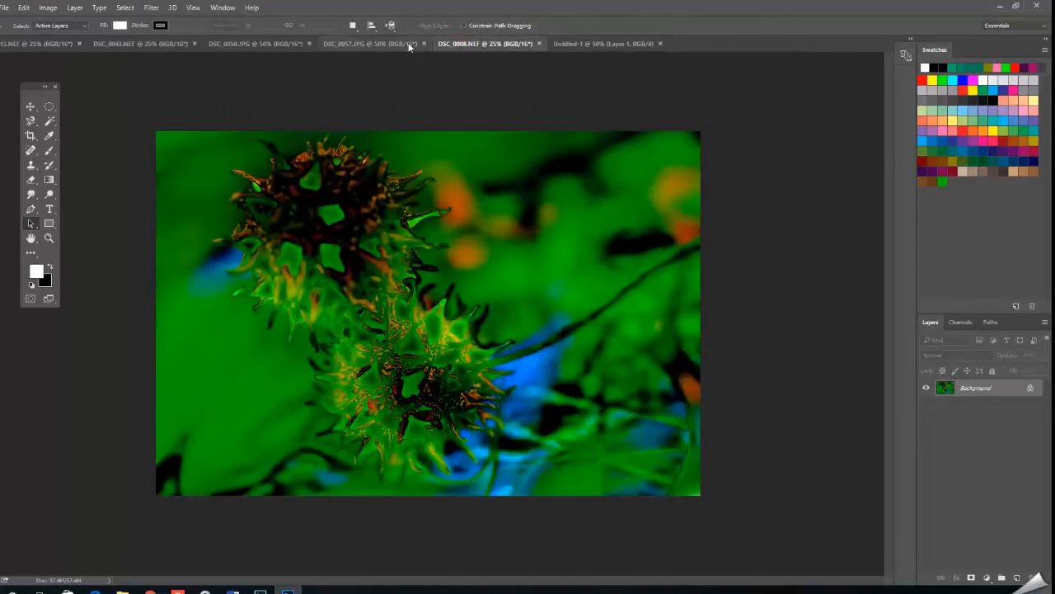
pyautogui.click(383, 44)
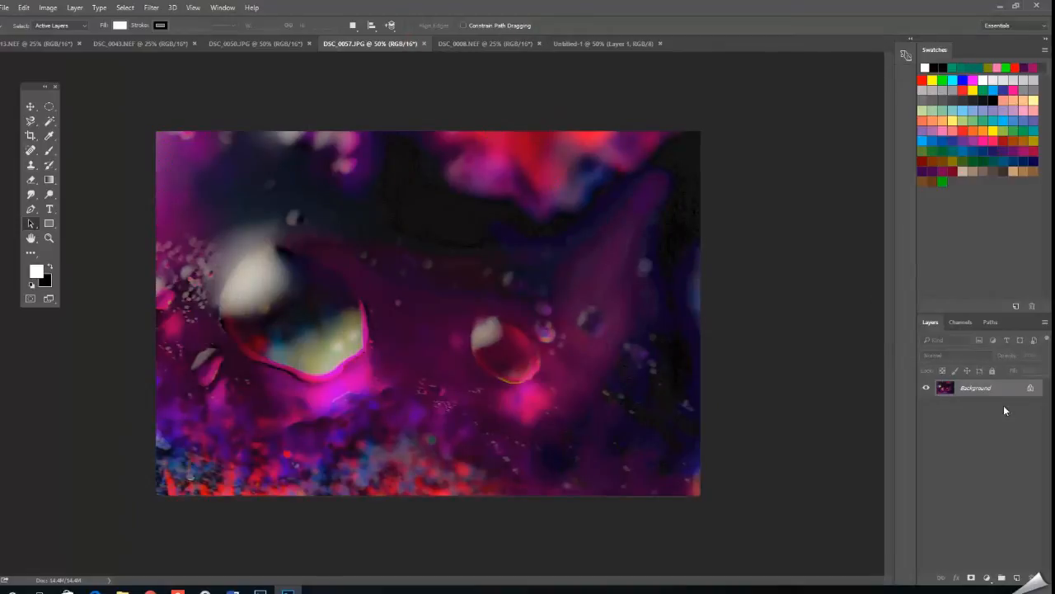
pyautogui.click(571, 43)
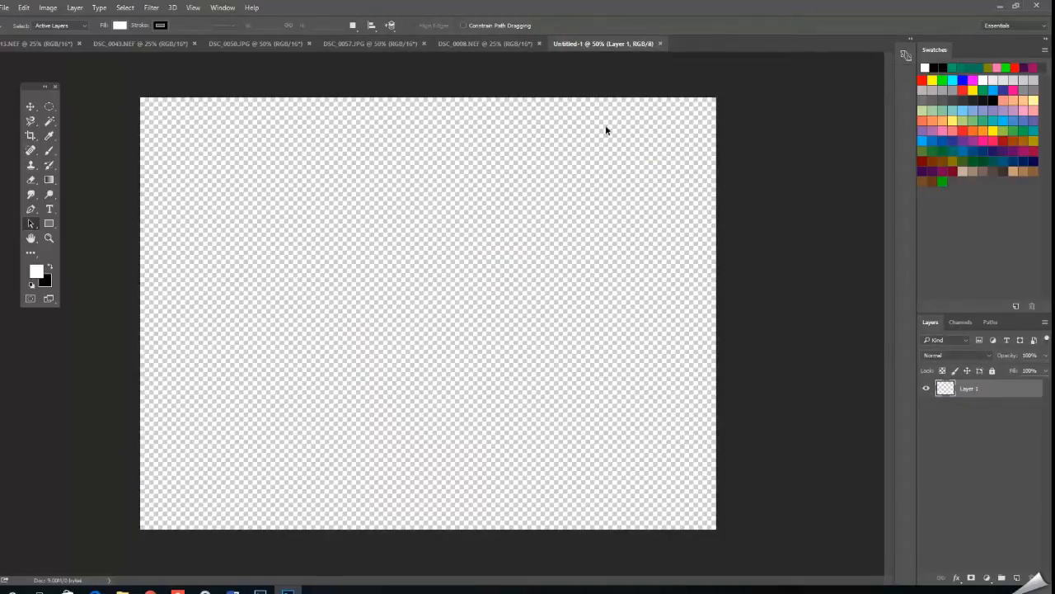
pyautogui.click(470, 43)
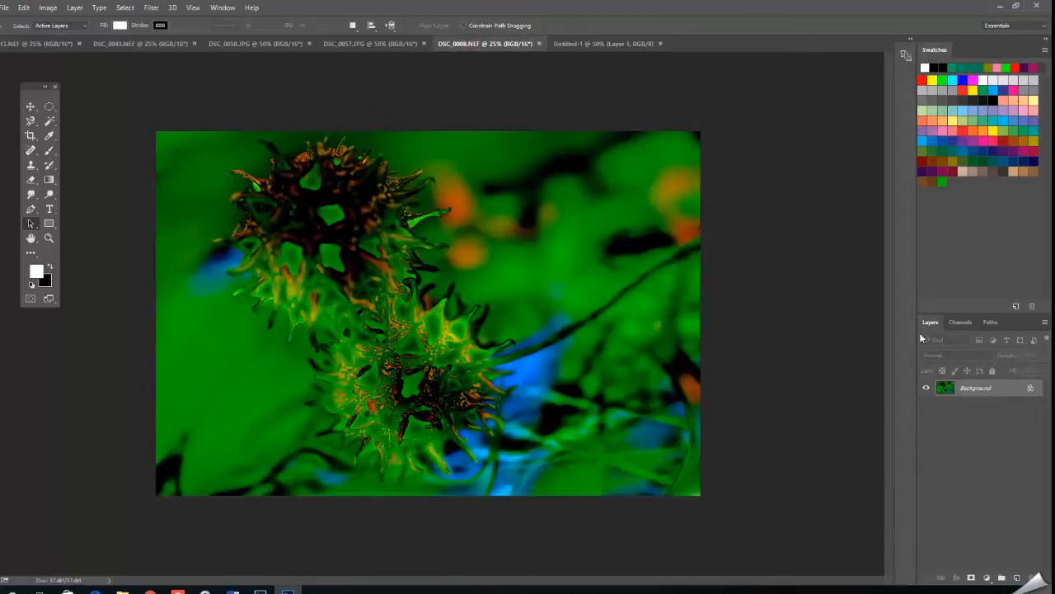
pyautogui.click(1031, 389)
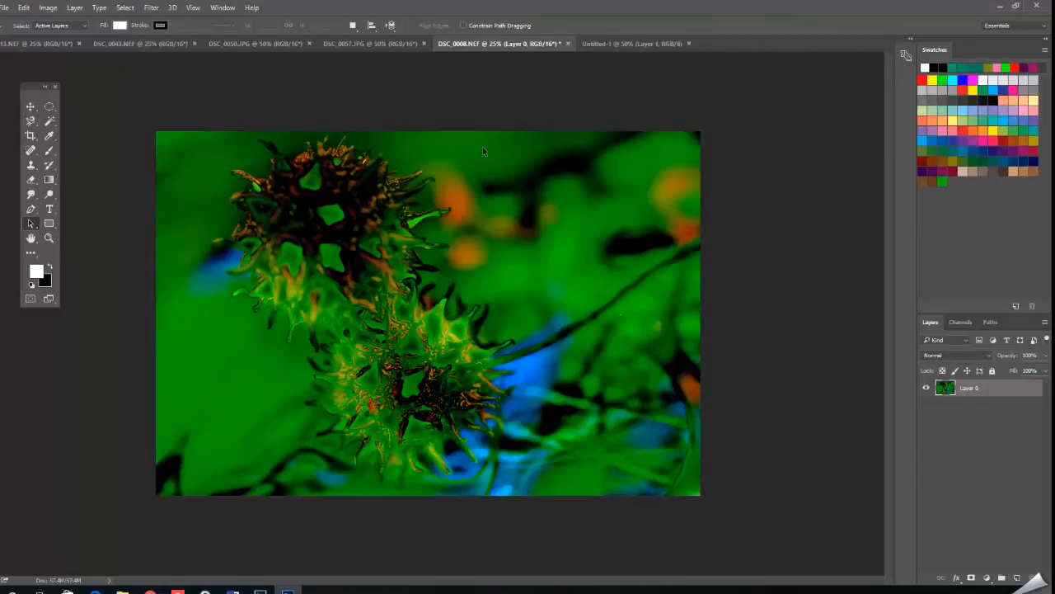
# Convert the unlocked layer of DSC_0008.NEF back into a background, and unlock it again.
pyautogui.click(75, 7)
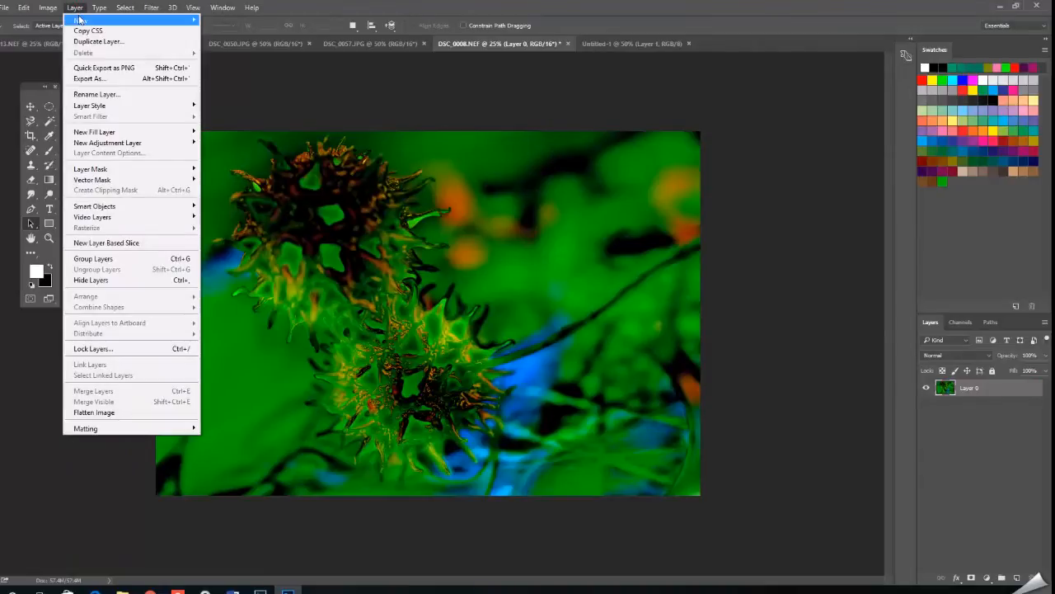
pyautogui.moveTo(97, 21)
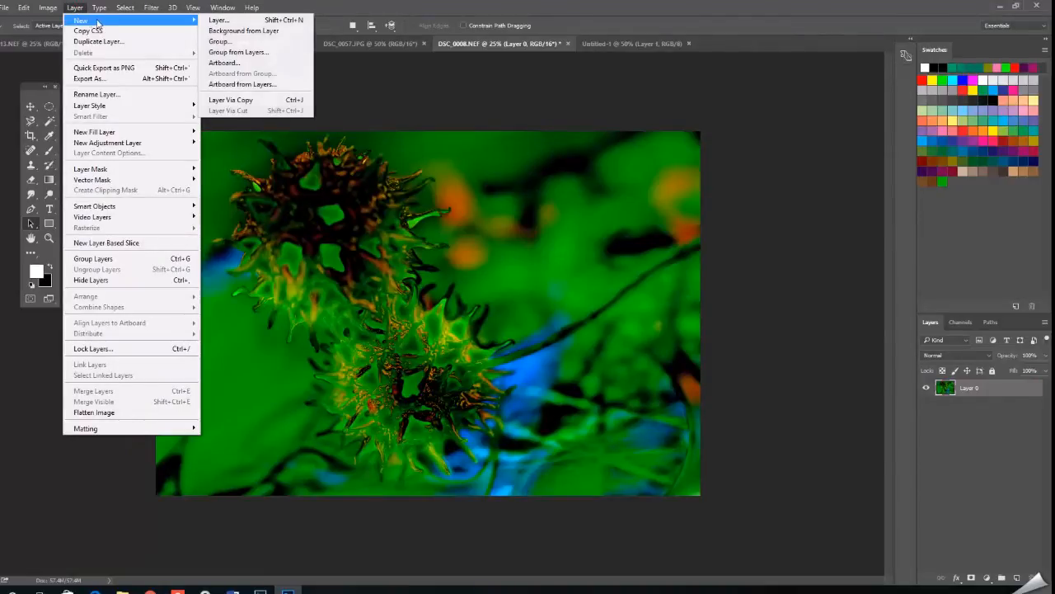
pyautogui.click(275, 31)
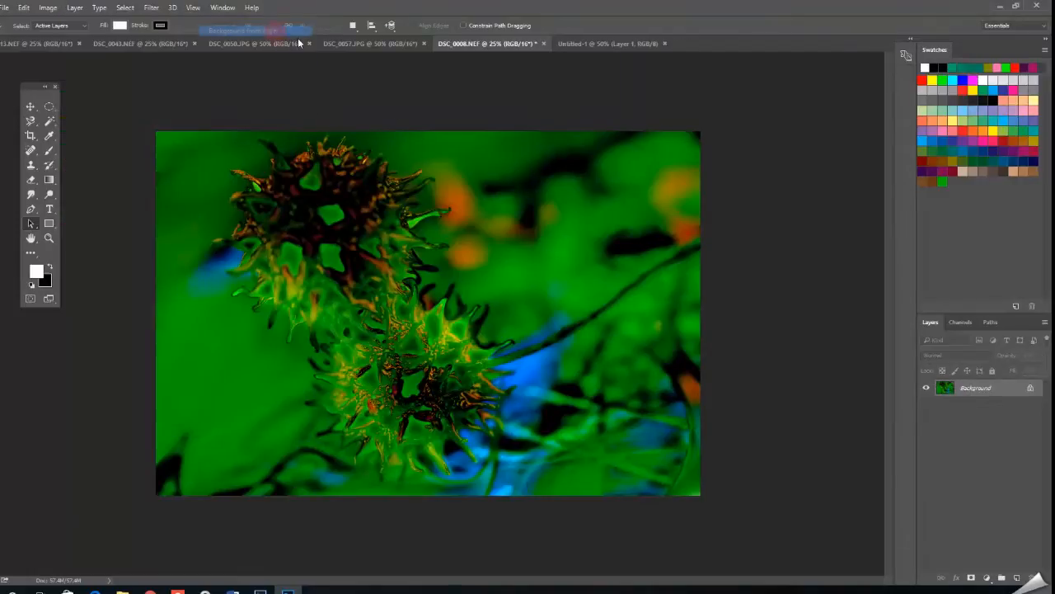
pyautogui.click(1033, 389)
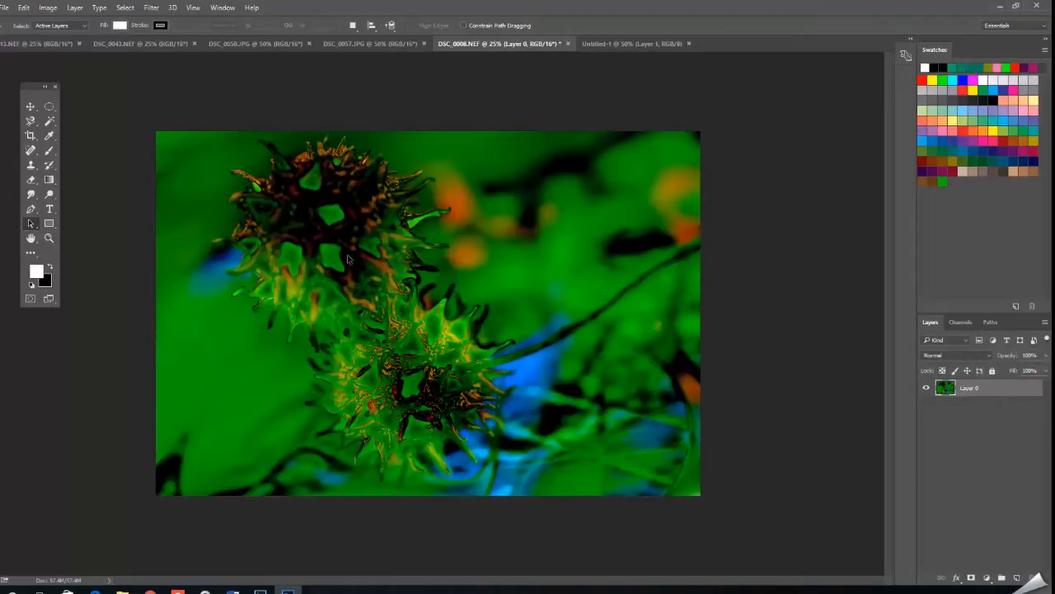
# Copy the green photo layer into the Untitled-1 document with the Move tool and reposition it on the canvas.
pyautogui.click(29, 106)
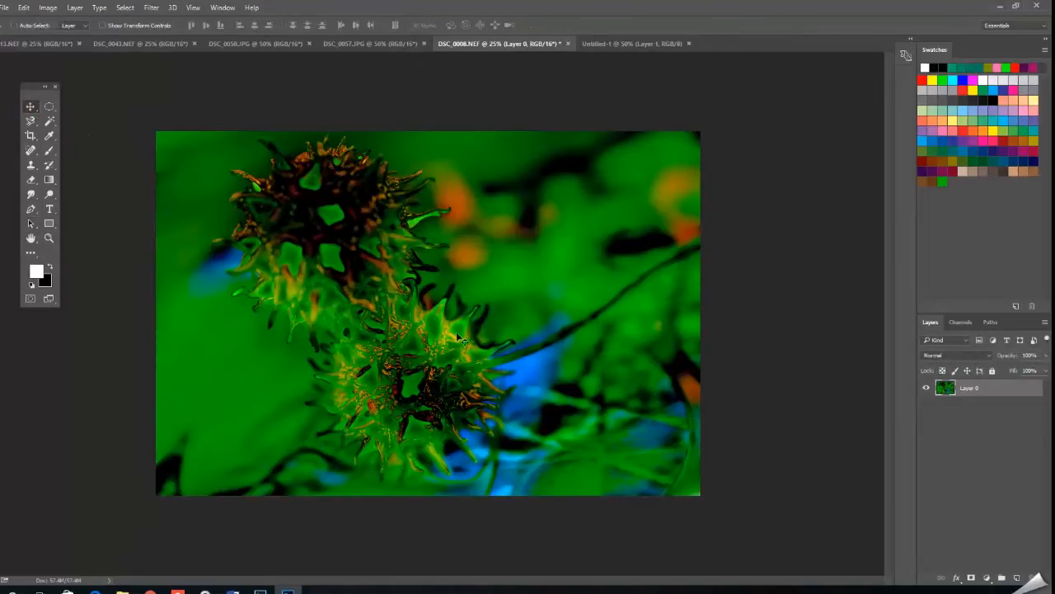
pyautogui.moveTo(451, 326); pyautogui.dragTo(468, 304)
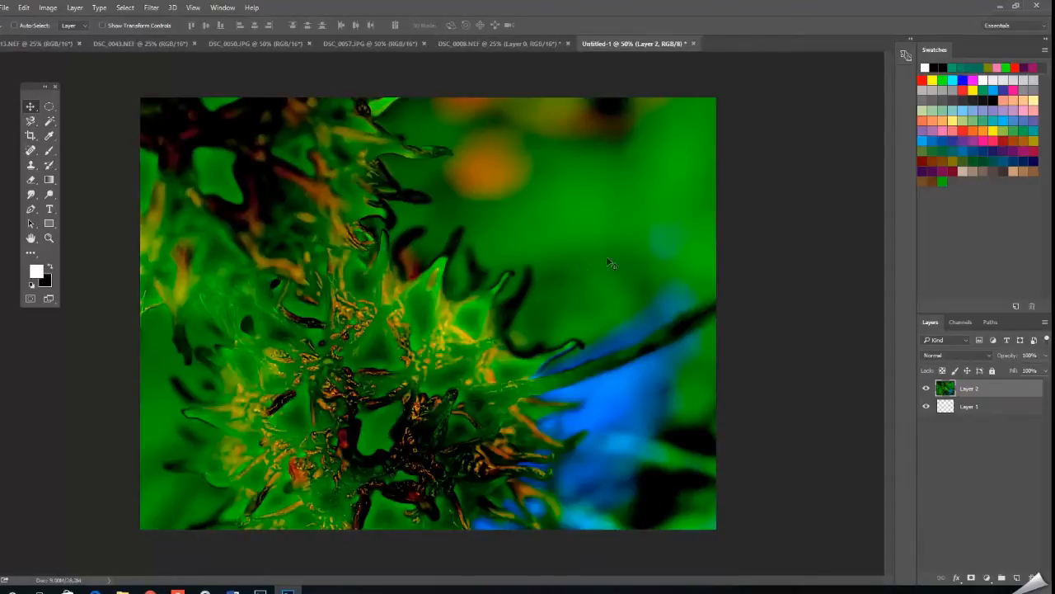
pyautogui.moveTo(581, 257); pyautogui.dragTo(629, 363)
pyautogui.moveTo(589, 254); pyautogui.dragTo(585, 282)
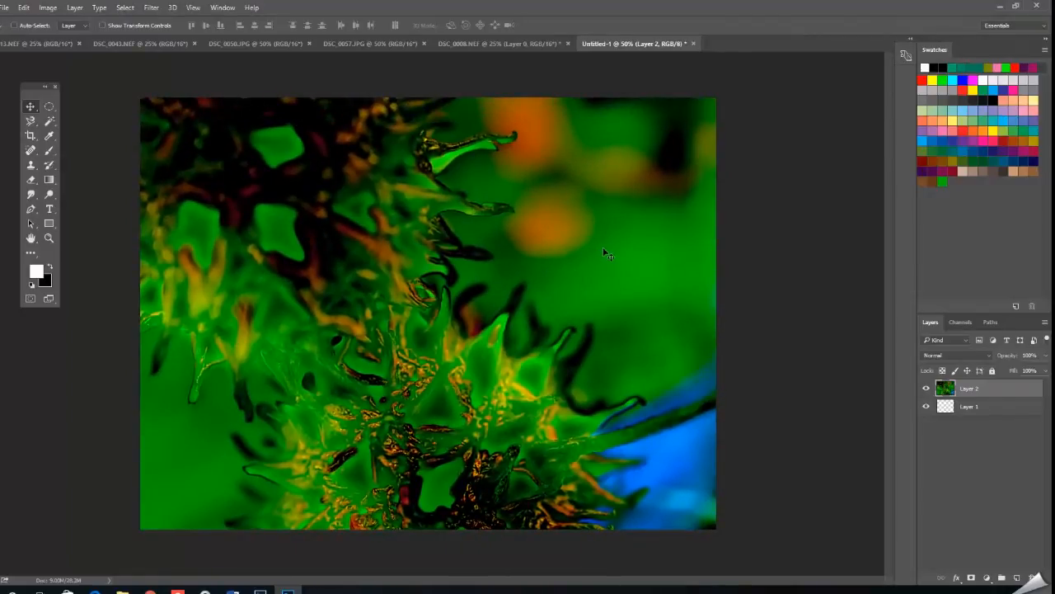
# Scale the green photo layer down to about 60% and position it so that it covers the whole canvas.
pyautogui.press('ctrl')
pyautogui.hotkey('ctrl', '-')
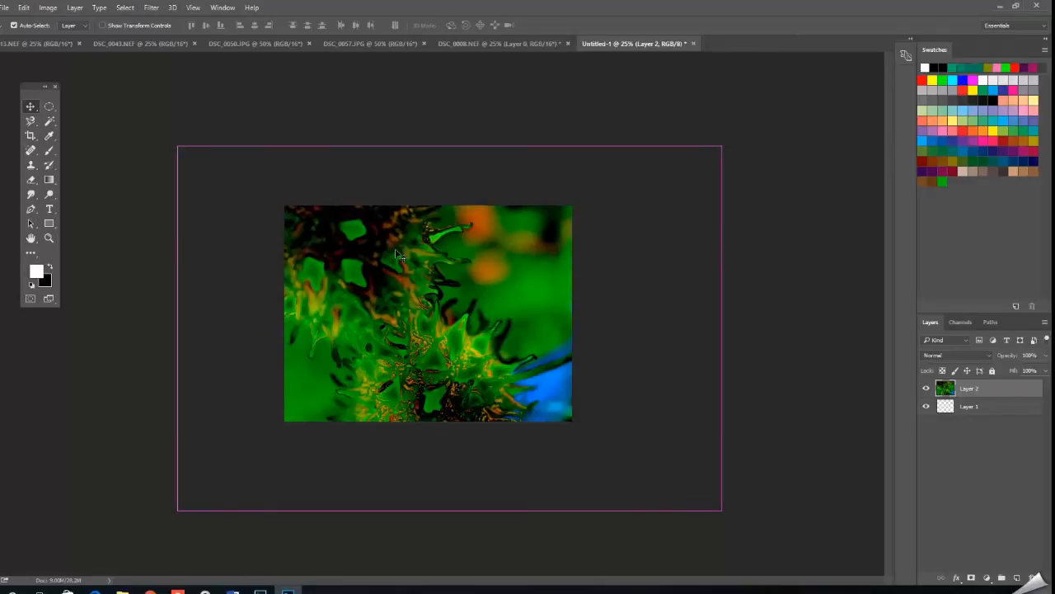
pyautogui.click(23, 7)
pyautogui.moveTo(54, 239)
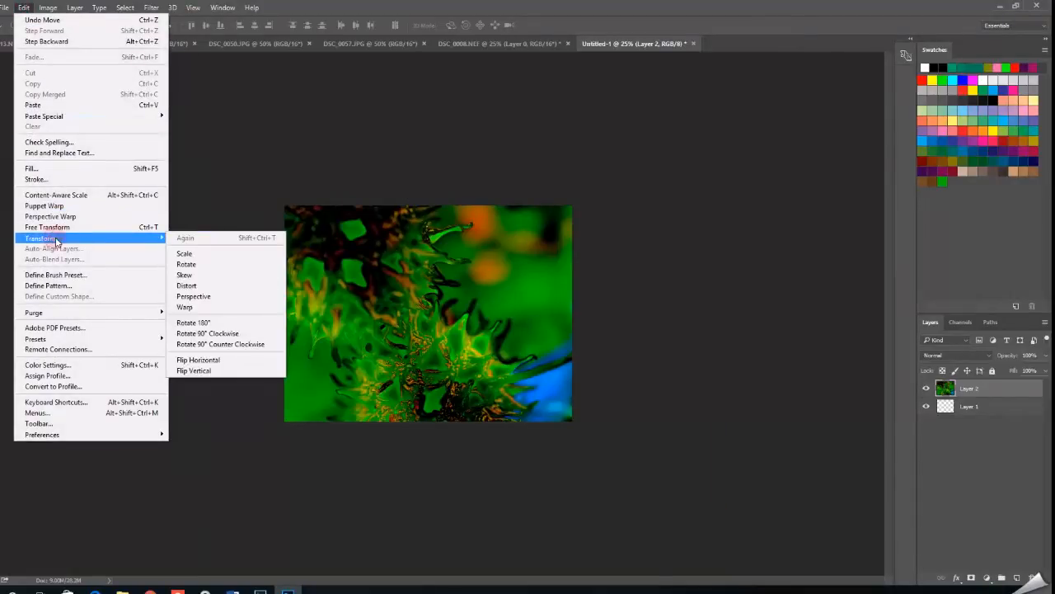
pyautogui.click(209, 251)
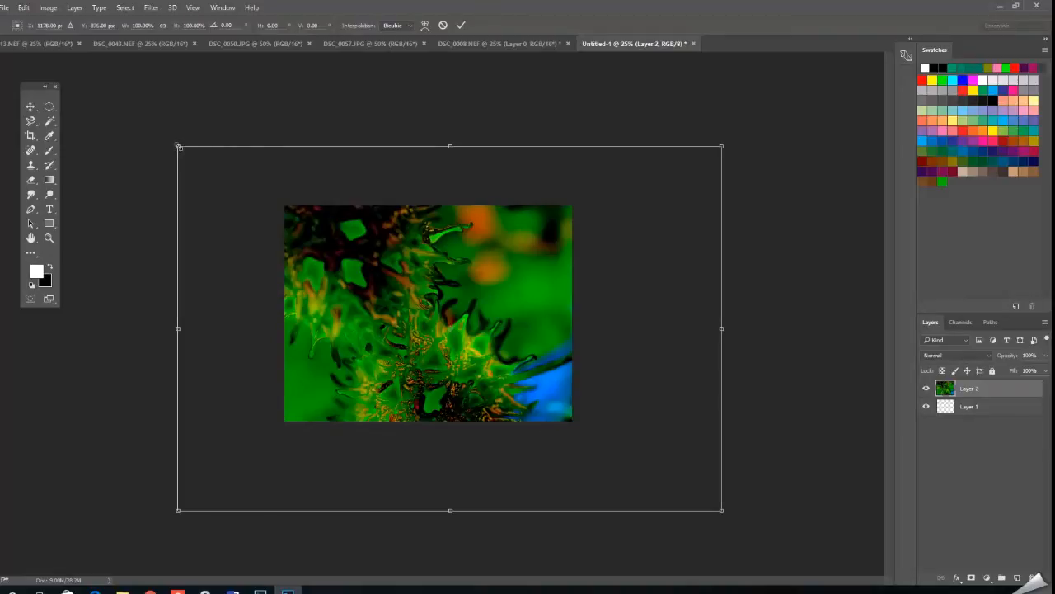
pyautogui.moveTo(178, 147); pyautogui.dragTo(394, 292)
pyautogui.moveTo(488, 356); pyautogui.dragTo(365, 284)
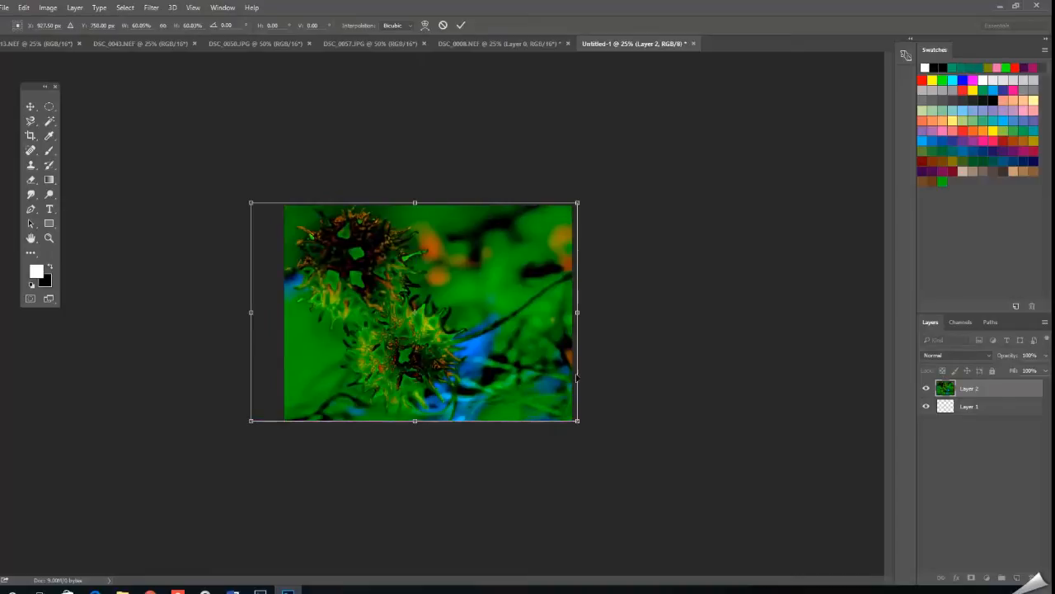
pyautogui.moveTo(508, 344)
pyautogui.mouseDown()
pyautogui.moveTo(519, 342)
pyautogui.moveTo(506, 341)
pyautogui.mouseUp()
pyautogui.click(461, 25)
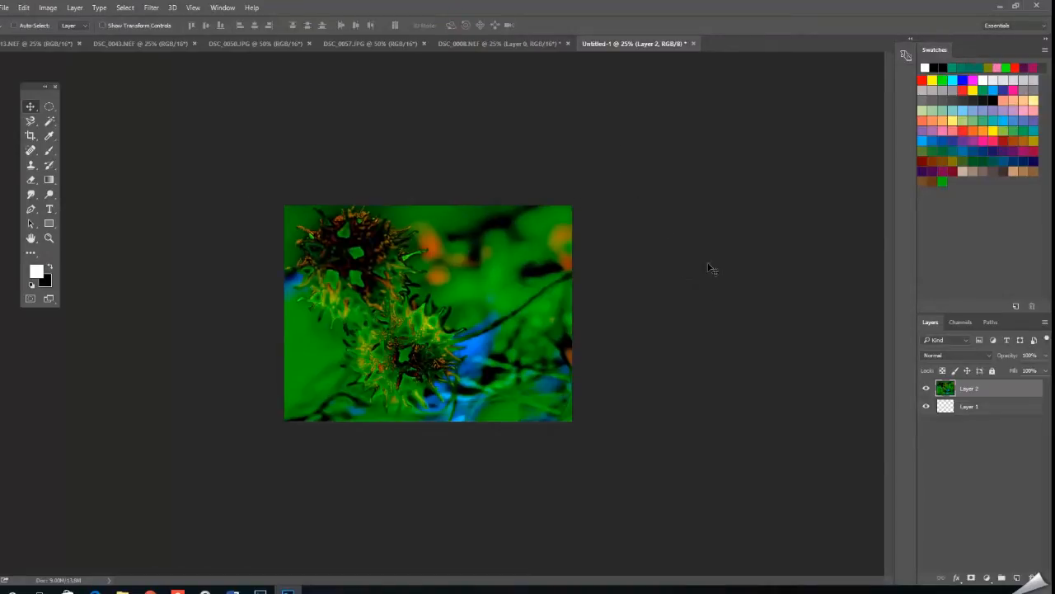
# Unlock the background of DSC_0057.JPG and copy the purple droplet photo into Untitled-1, roughly centred on the canvas.
pyautogui.click(440, 44)
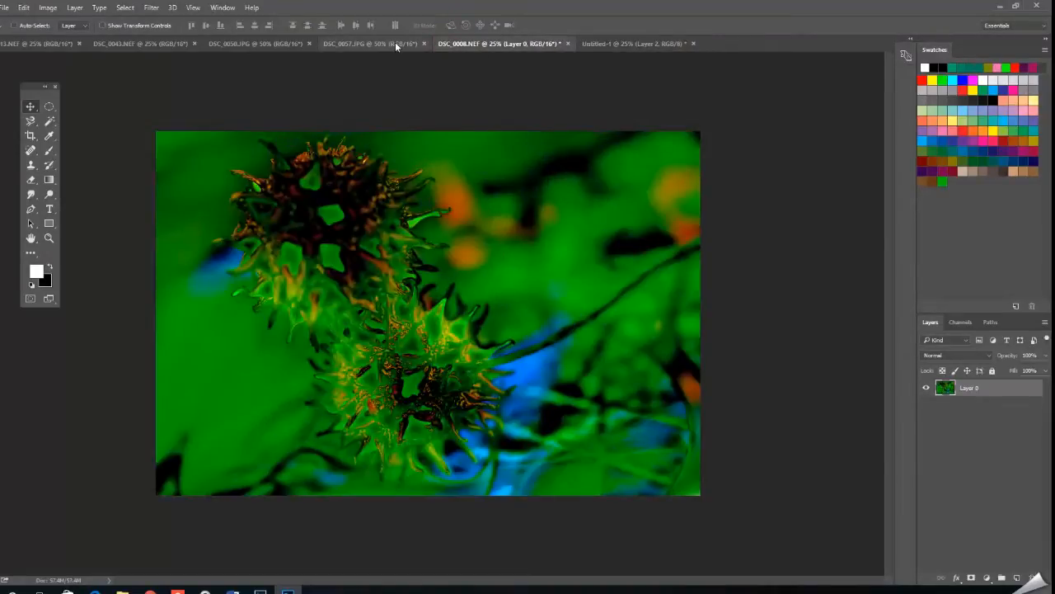
pyautogui.click(396, 44)
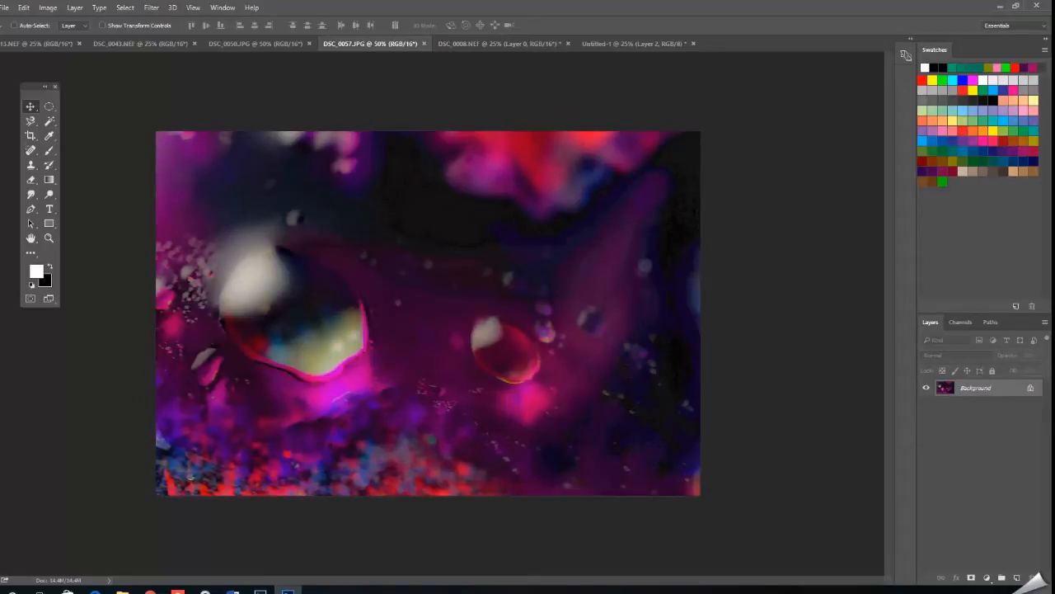
pyautogui.click(1031, 389)
pyautogui.moveTo(577, 330)
pyautogui.mouseDown()
pyautogui.moveTo(547, 302)
pyautogui.moveTo(617, 165)
pyautogui.moveTo(722, 47)
pyautogui.moveTo(656, 43)
pyautogui.moveTo(483, 325)
pyautogui.moveTo(570, 346)
pyautogui.mouseUp()
pyautogui.moveTo(519, 313)
pyautogui.mouseDown()
pyautogui.moveTo(554, 336)
pyautogui.moveTo(534, 327)
pyautogui.mouseUp()
# Close DSC_0057.JPG and centre the purple droplet layer on the Untitled-1 canvas.
pyautogui.click(398, 43)
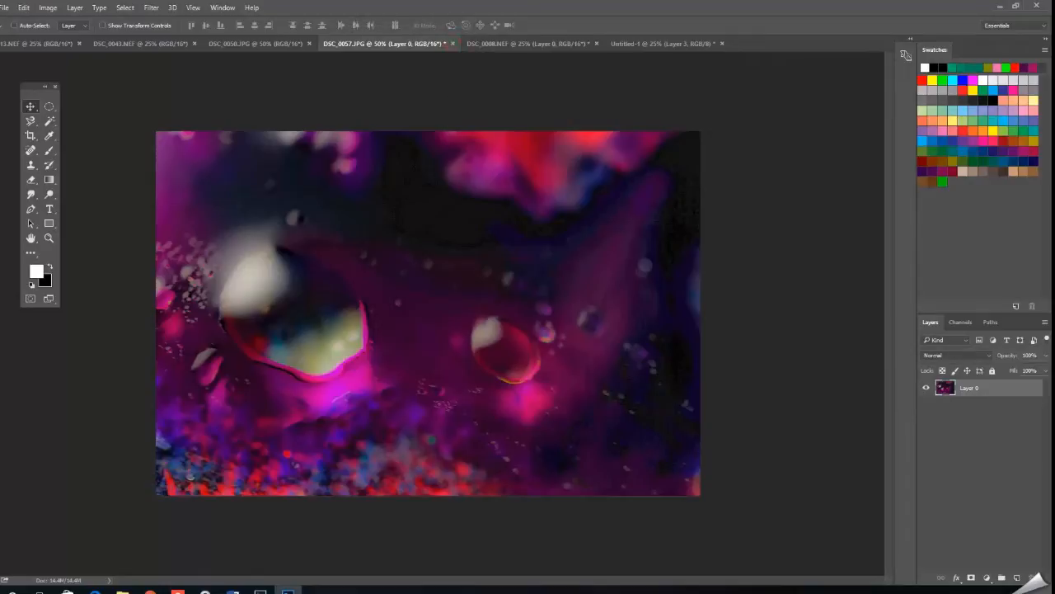
pyautogui.click(453, 43)
pyautogui.moveTo(537, 304); pyautogui.dragTo(517, 290)
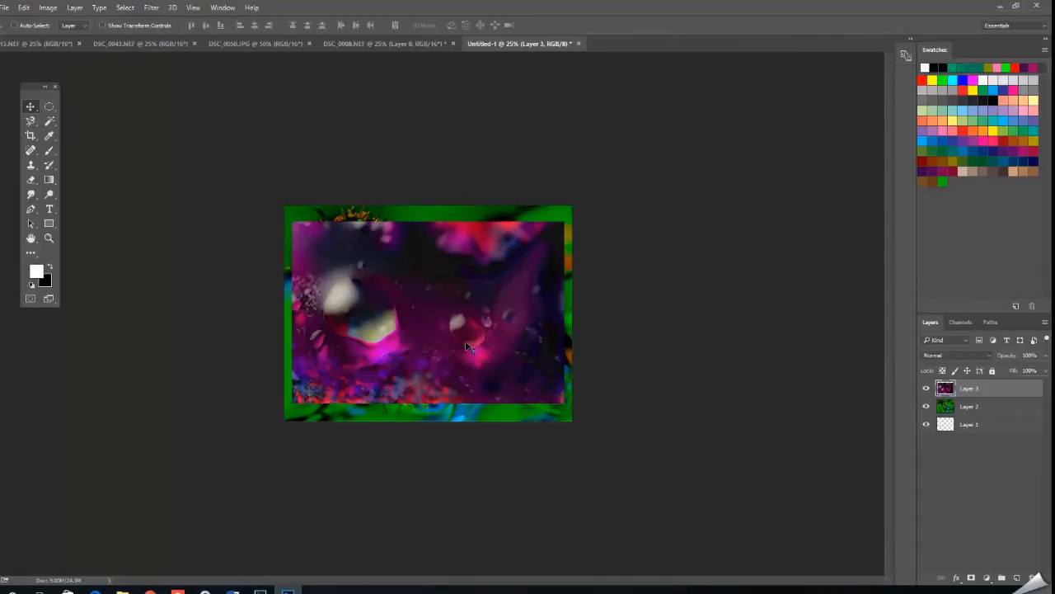
pyautogui.moveTo(488, 340); pyautogui.dragTo(491, 342)
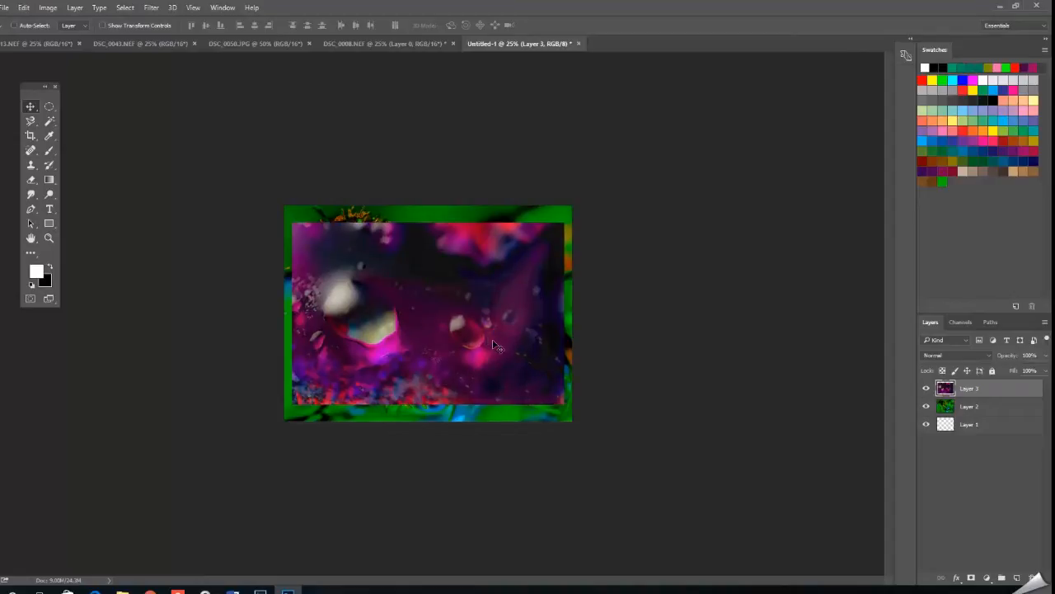
# Scale the purple droplet layer up to about 133%, position it to cover the whole canvas, and toggle its visibility to compare.
pyautogui.click(24, 8)
pyautogui.moveTo(89, 241)
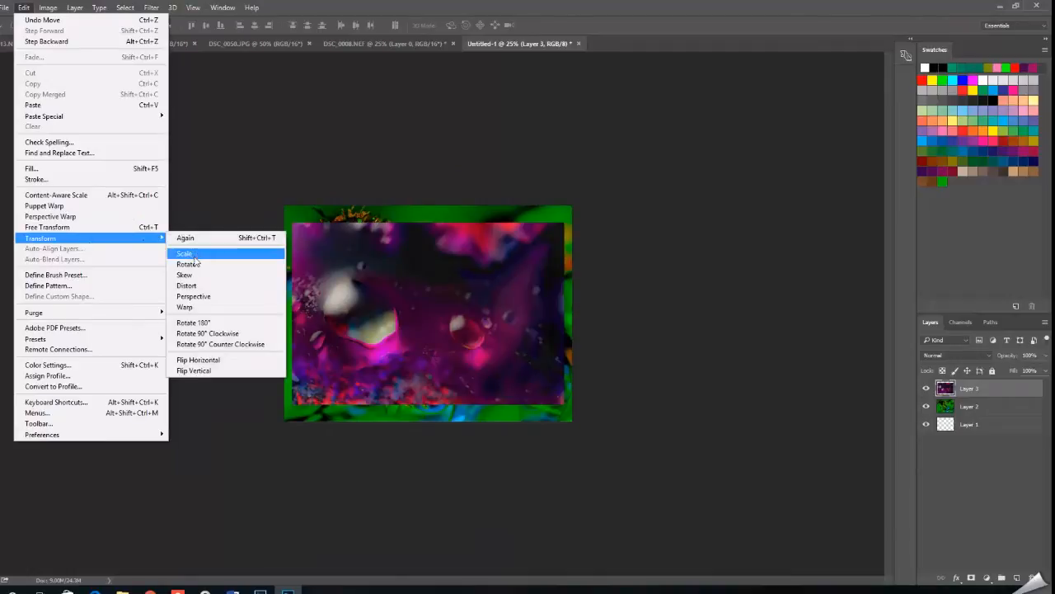
pyautogui.click(189, 255)
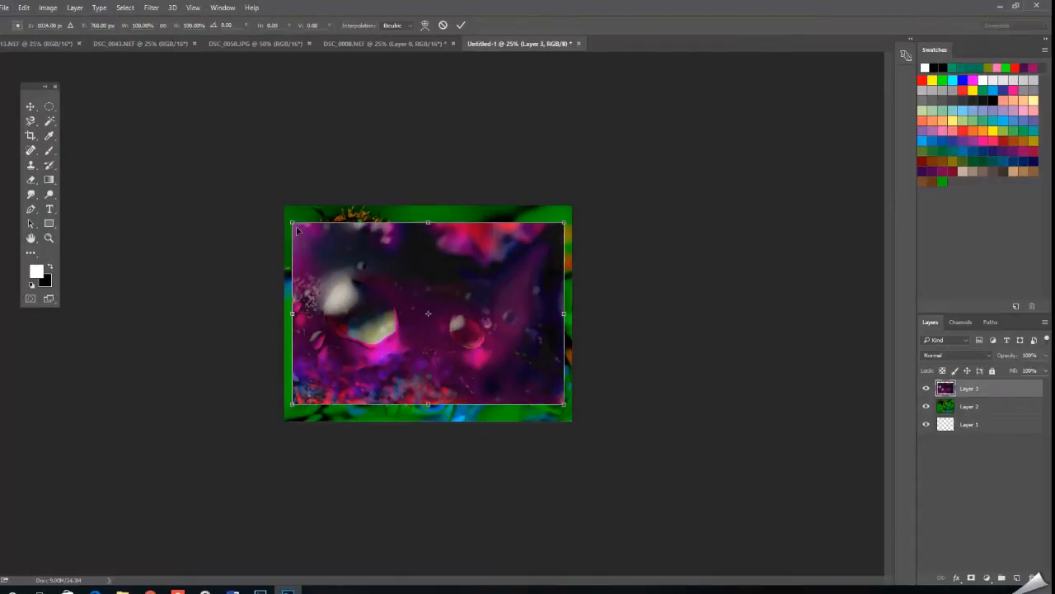
pyautogui.moveTo(292, 221); pyautogui.dragTo(201, 160)
pyautogui.moveTo(385, 273); pyautogui.dragTo(436, 304)
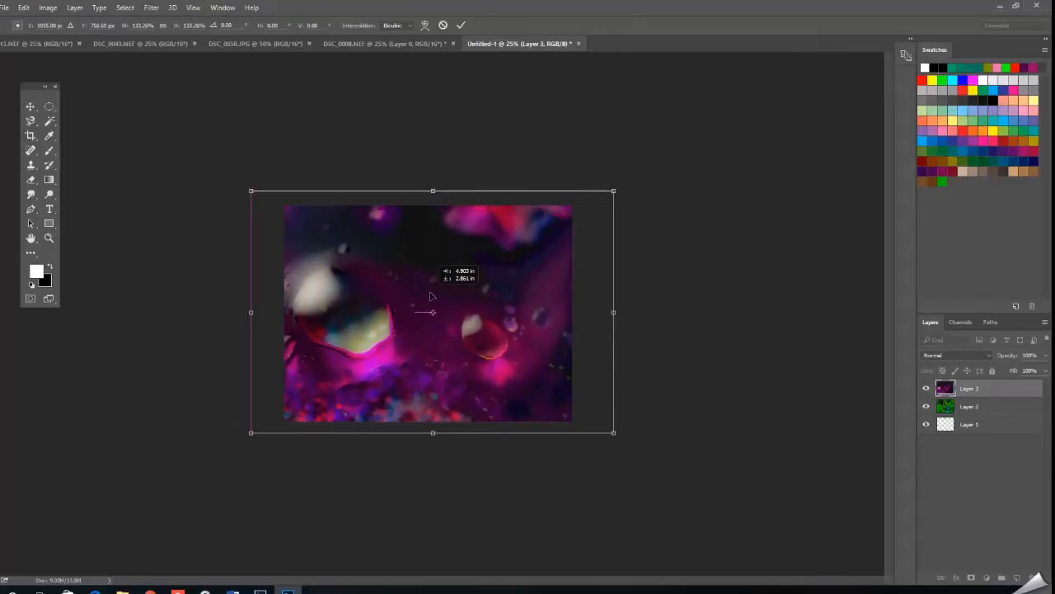
pyautogui.click(461, 25)
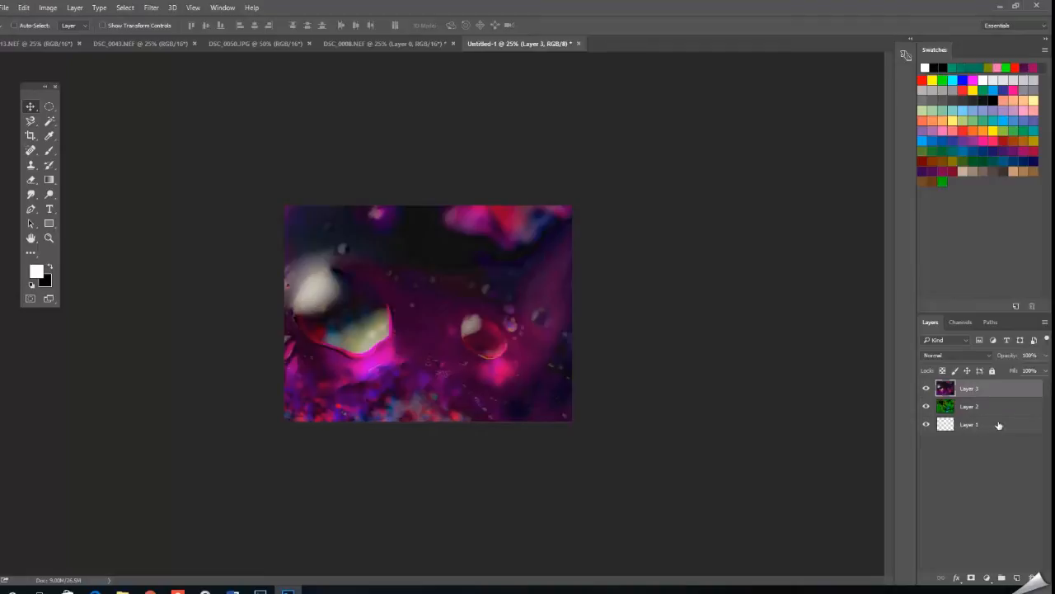
pyautogui.click(925, 388)
pyautogui.click(925, 389)
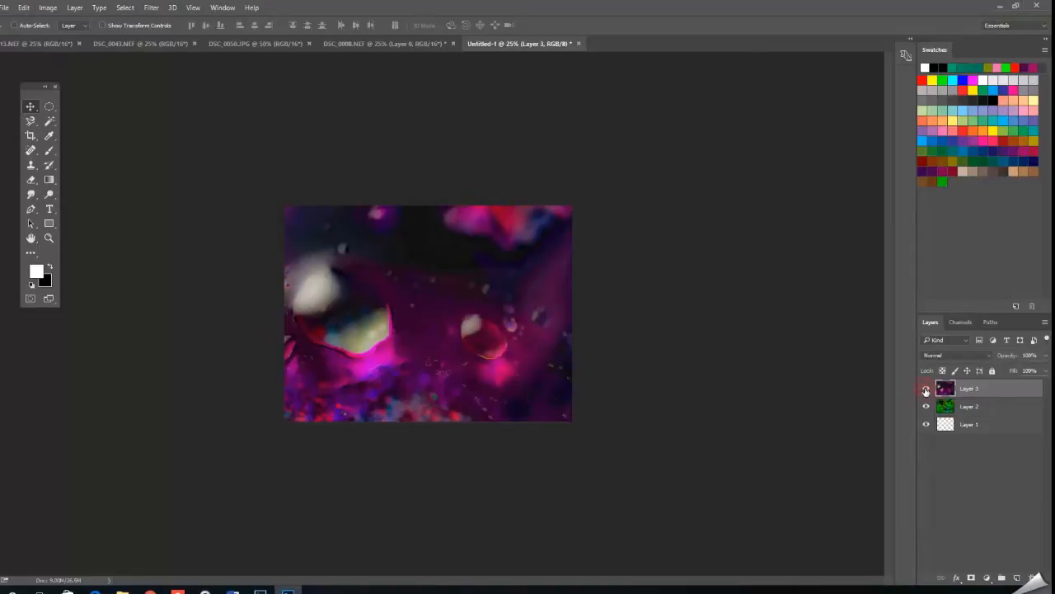
# Unlock the background of DSC_0043.NEF and copy the photo into Untitled-1 as a new layer.
pyautogui.click(134, 43)
pyautogui.click(1032, 389)
pyautogui.moveTo(567, 323); pyautogui.dragTo(464, 305)
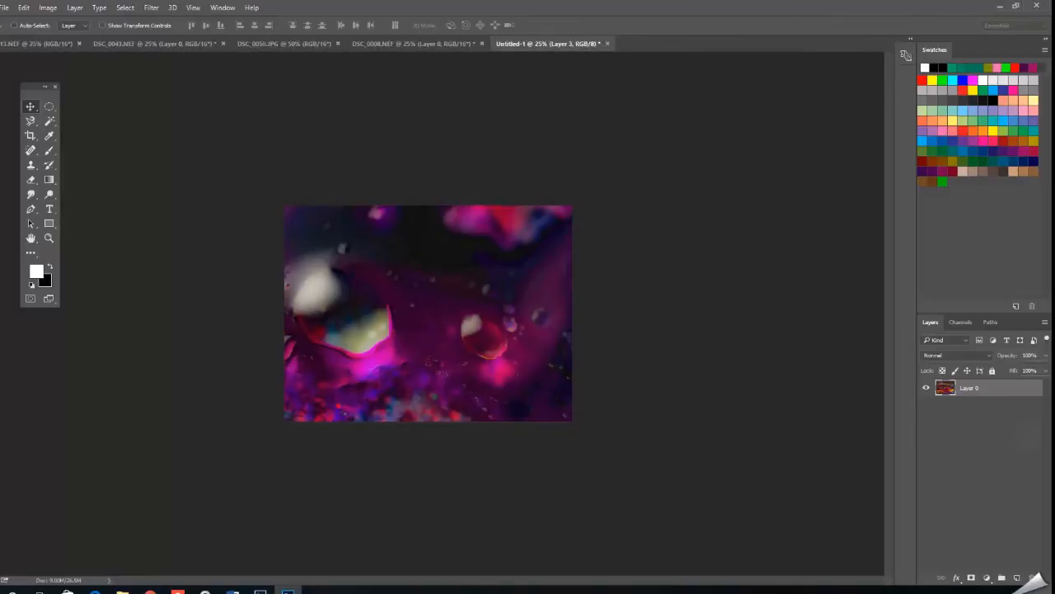
# Scale down the DSC_0043.NEF photo layer proportionally and position it so that it still covers the whole canvas.
pyautogui.click(23, 8)
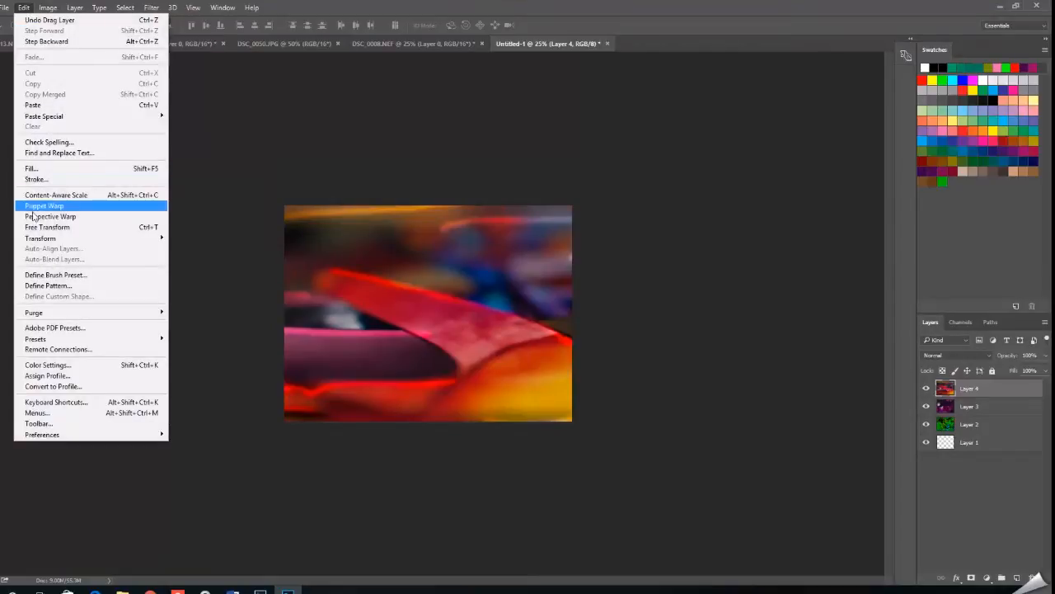
pyautogui.moveTo(49, 239)
pyautogui.click(216, 249)
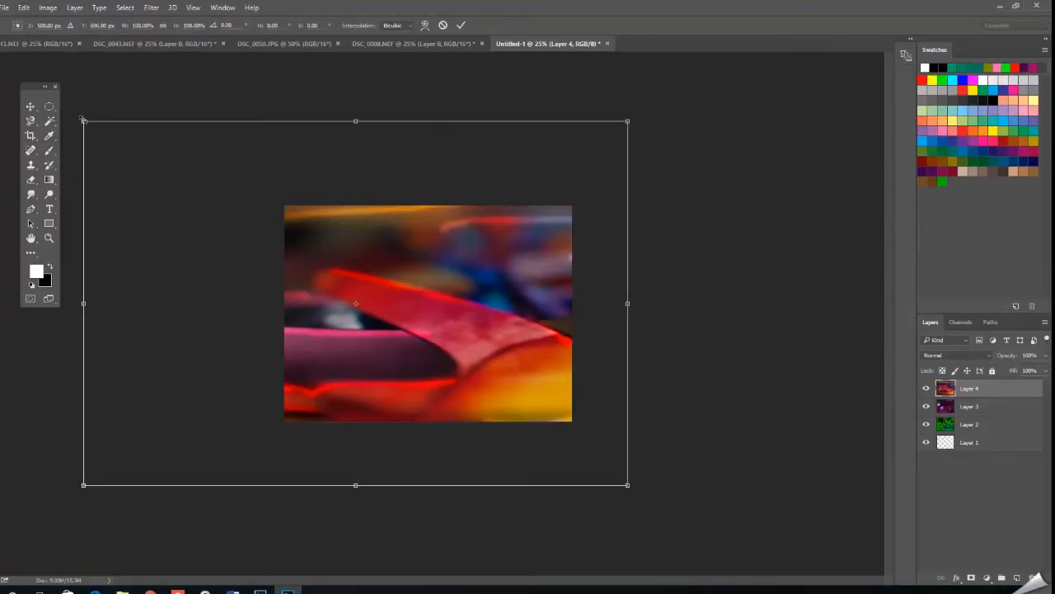
pyautogui.moveTo(83, 121); pyautogui.dragTo(276, 250)
pyautogui.moveTo(418, 349); pyautogui.dragTo(409, 297)
pyautogui.click(461, 25)
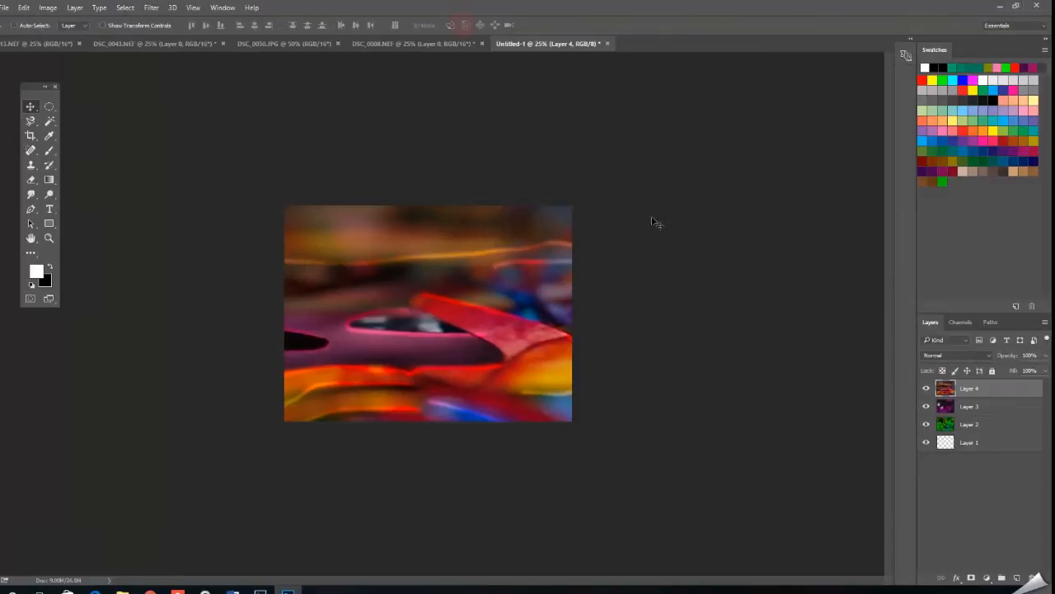
# Unlock the background of the colourful mosaic photo, copy it into Untitled-1, and reposition the new layer over the canvas.
pyautogui.click(194, 42)
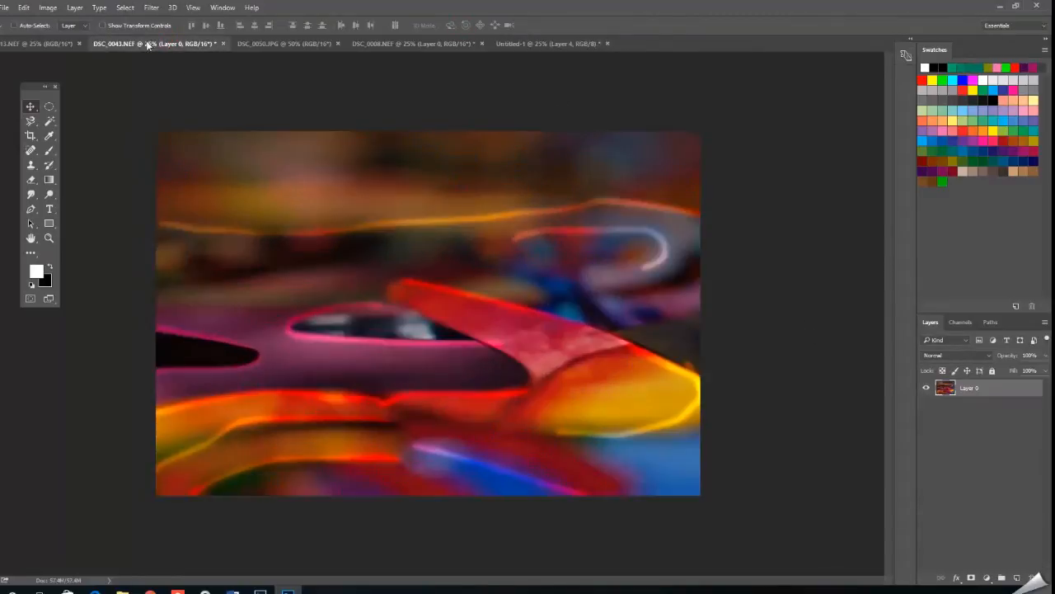
pyautogui.click(54, 41)
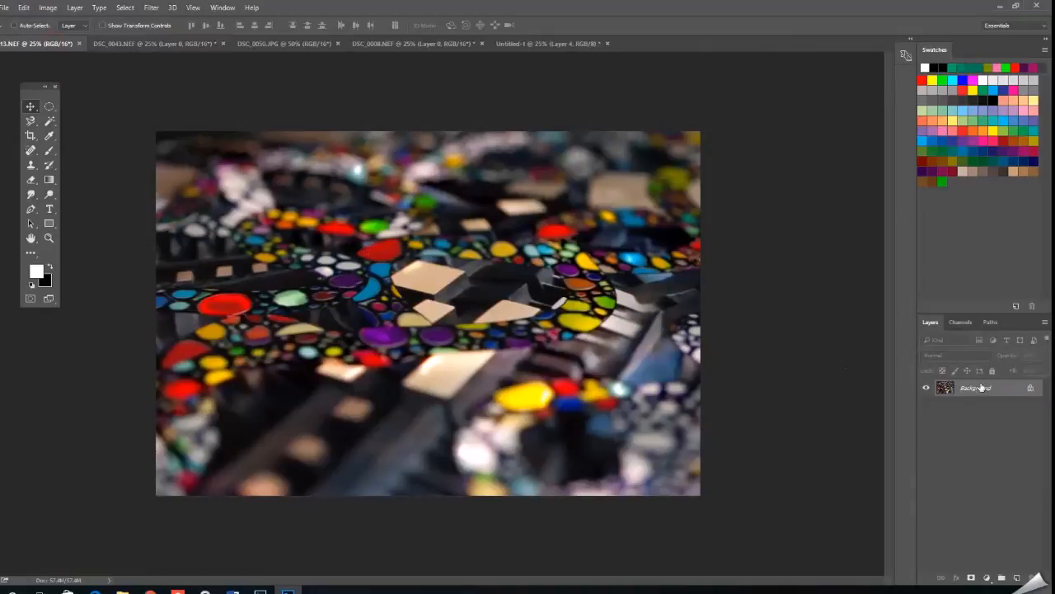
pyautogui.click(1028, 390)
pyautogui.moveTo(460, 346); pyautogui.dragTo(488, 304)
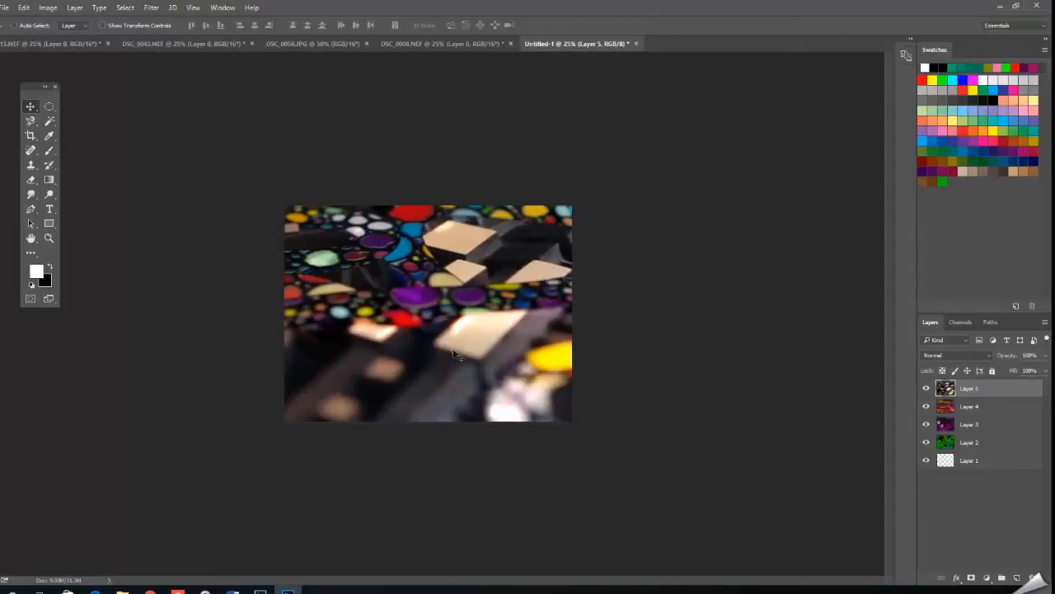
pyautogui.moveTo(467, 327); pyautogui.dragTo(457, 342)
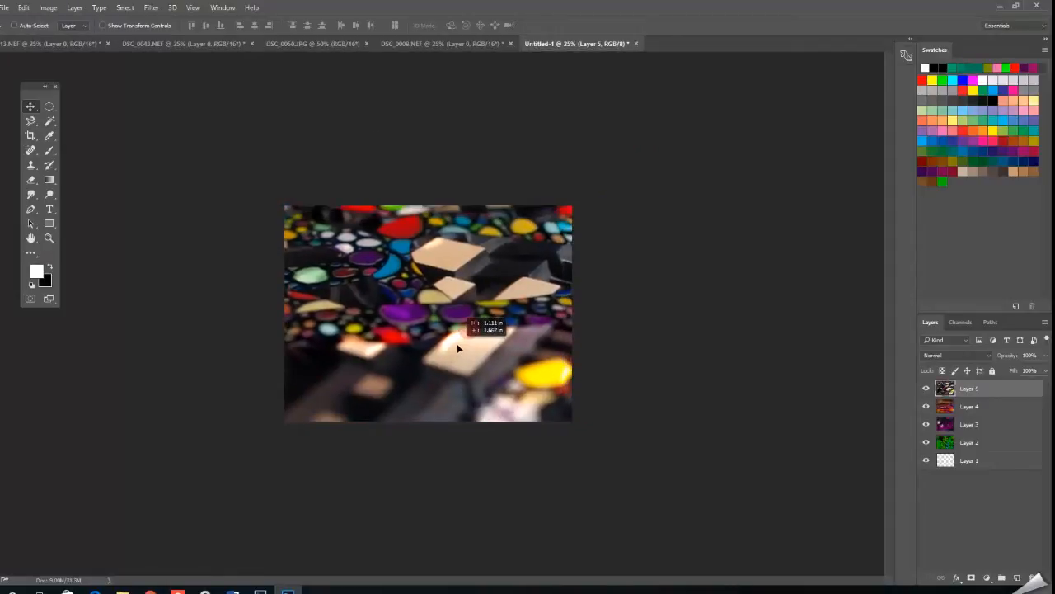
# Scale the mosaic photo layer down to about 84% and position it so that it covers the whole canvas.
pyautogui.click(23, 8)
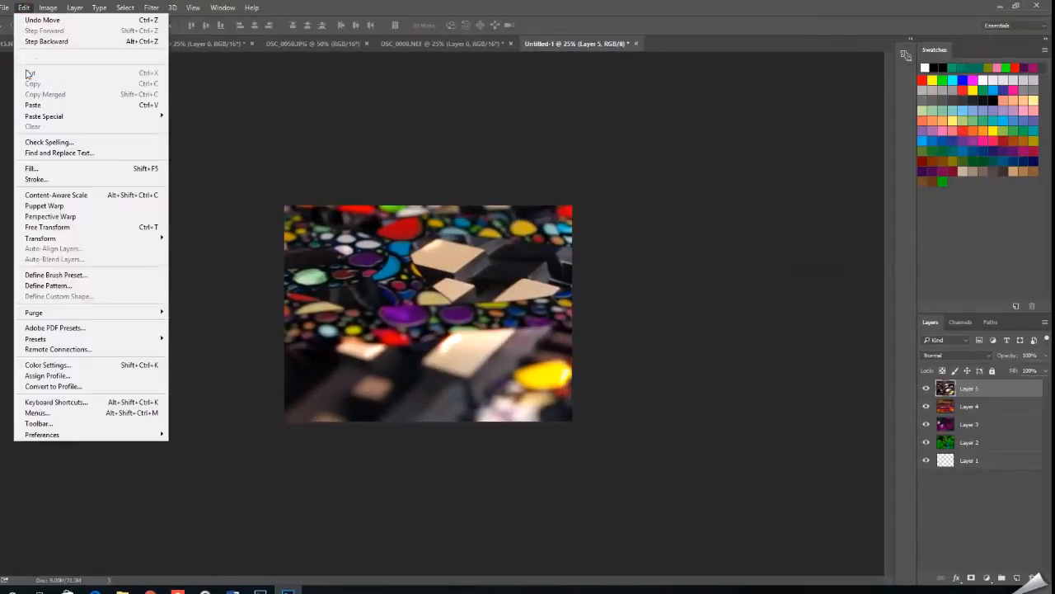
pyautogui.moveTo(70, 239)
pyautogui.click(187, 256)
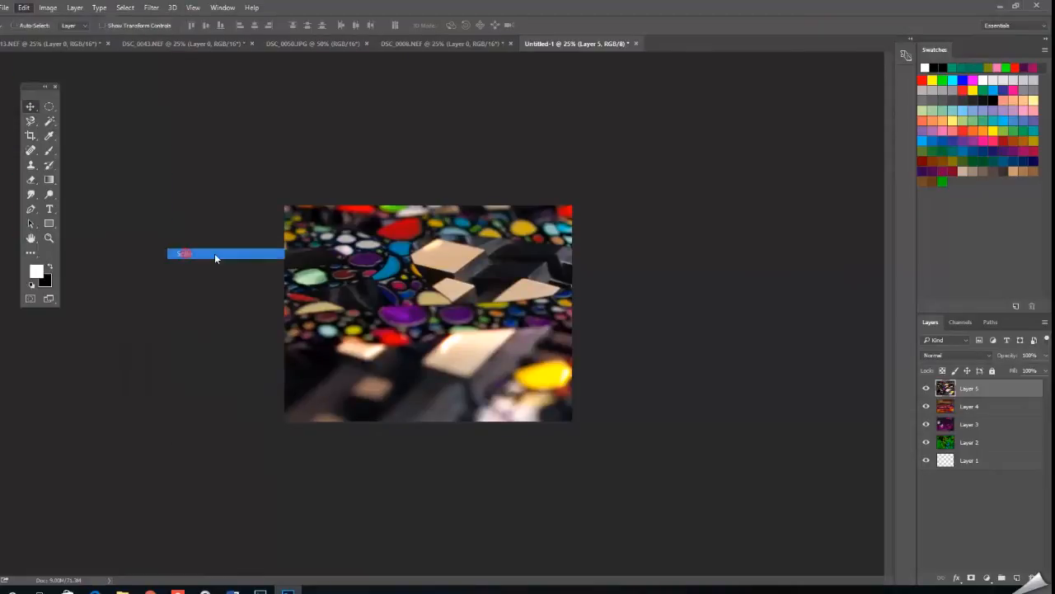
pyautogui.moveTo(173, 109); pyautogui.dragTo(261, 168)
pyautogui.moveTo(430, 343); pyautogui.dragTo(339, 331)
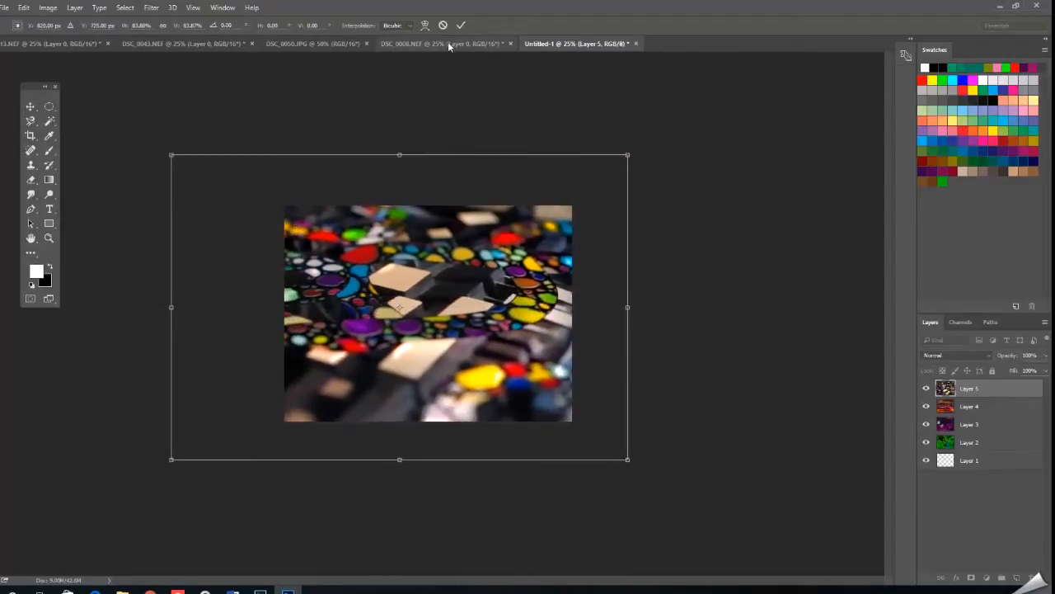
pyautogui.click(460, 25)
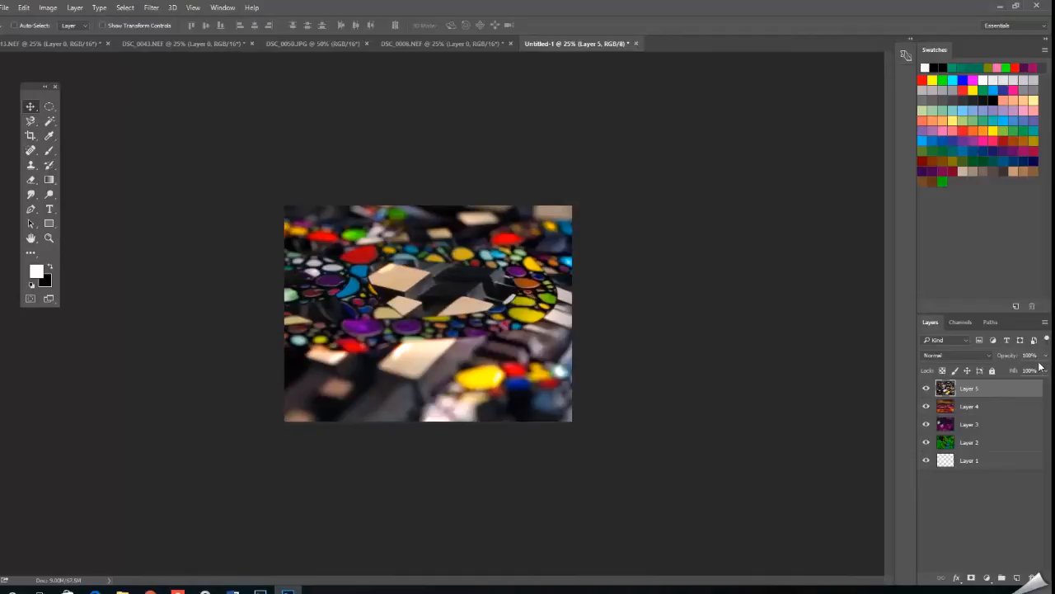
# Hide Layer 5 and Layer 4, and set Layer 3's blend mode to Darken.
pyautogui.click(925, 388)
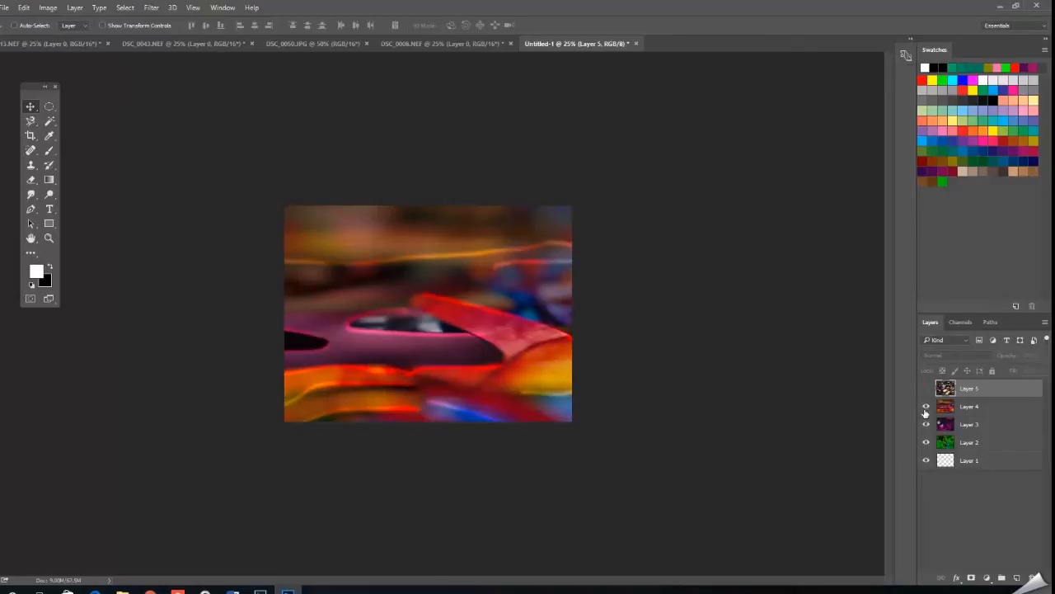
pyautogui.click(926, 407)
pyautogui.click(952, 426)
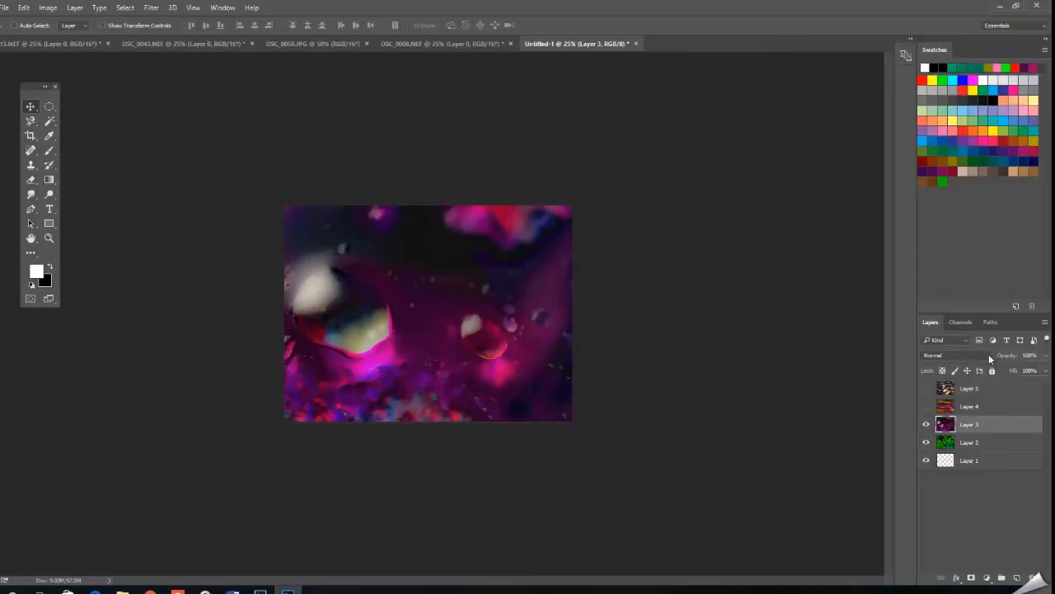
pyautogui.click(989, 355)
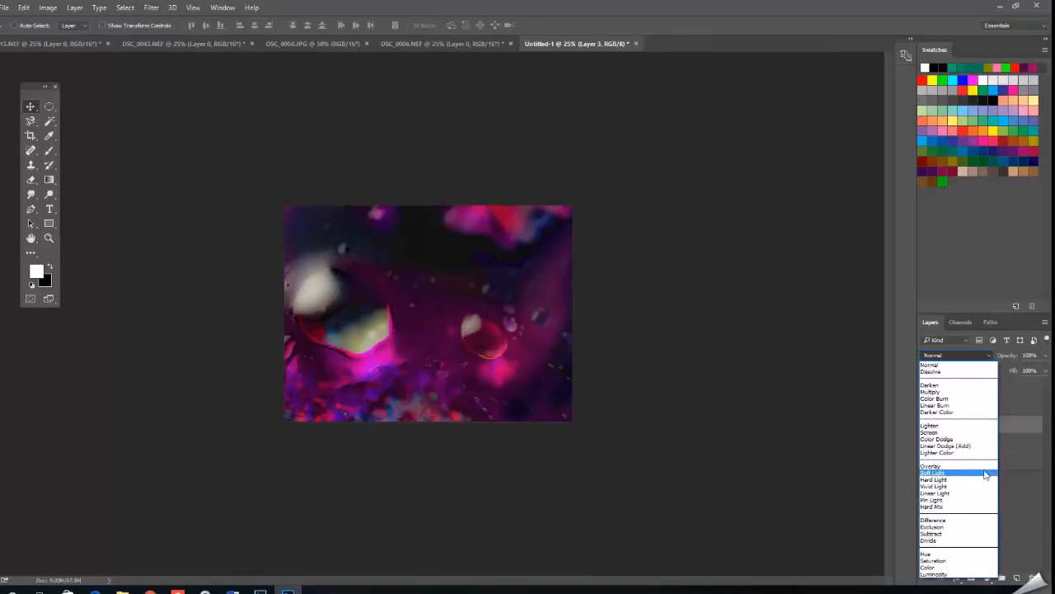
pyautogui.click(964, 385)
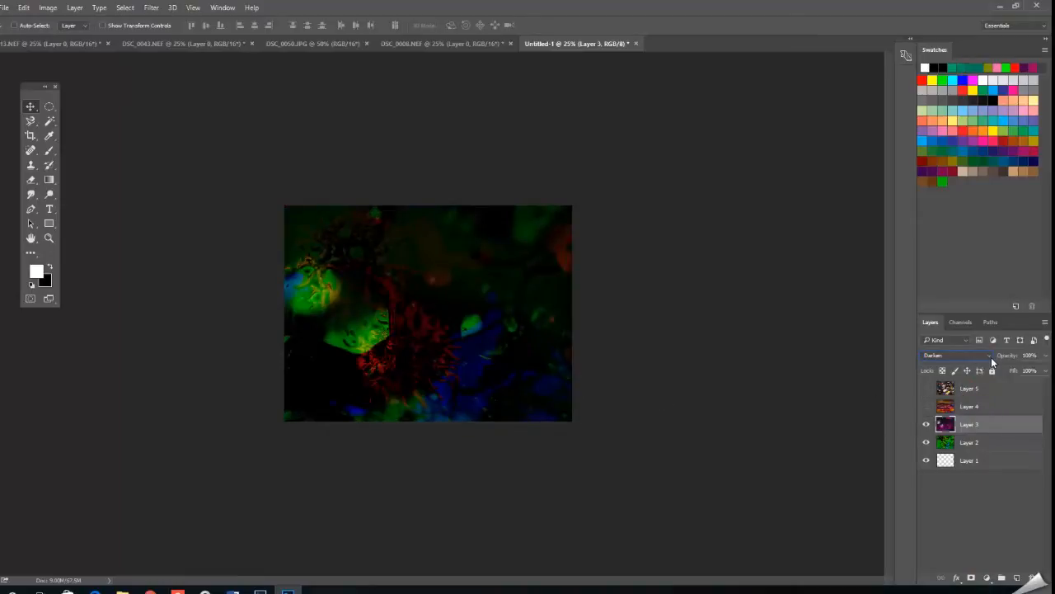
# Try Layer 3 at 67% opacity with the Color Burn blend mode.
pyautogui.click(24, 8)
pyautogui.click(25, 19)
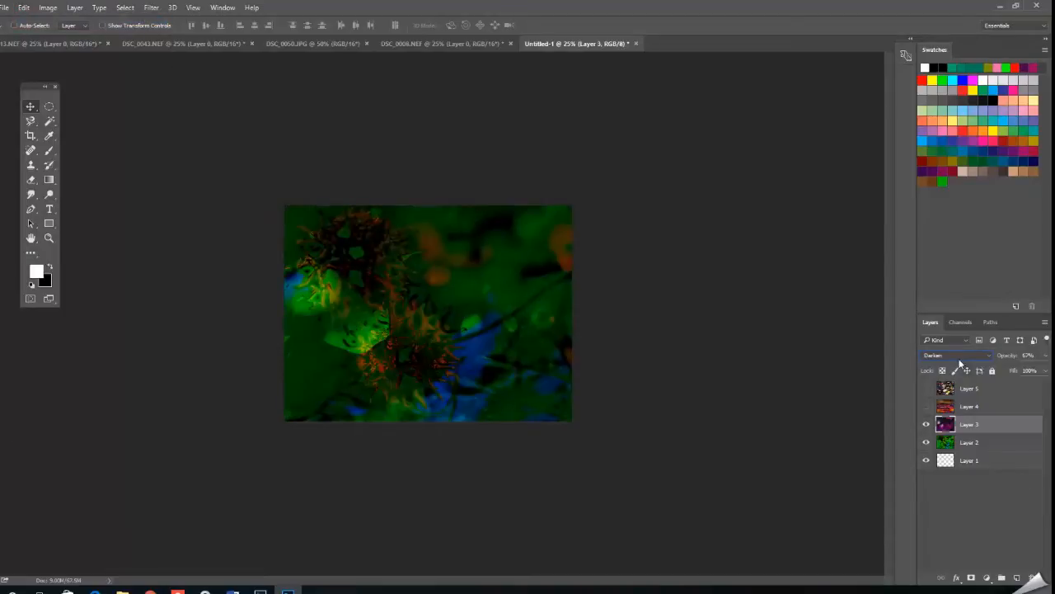
pyautogui.click(988, 354)
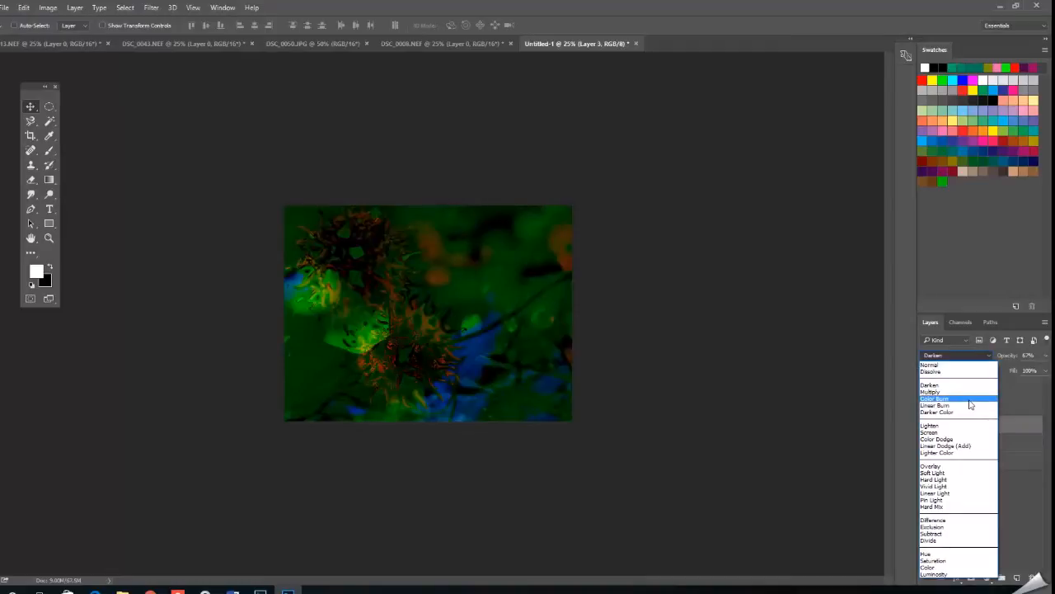
pyautogui.click(970, 399)
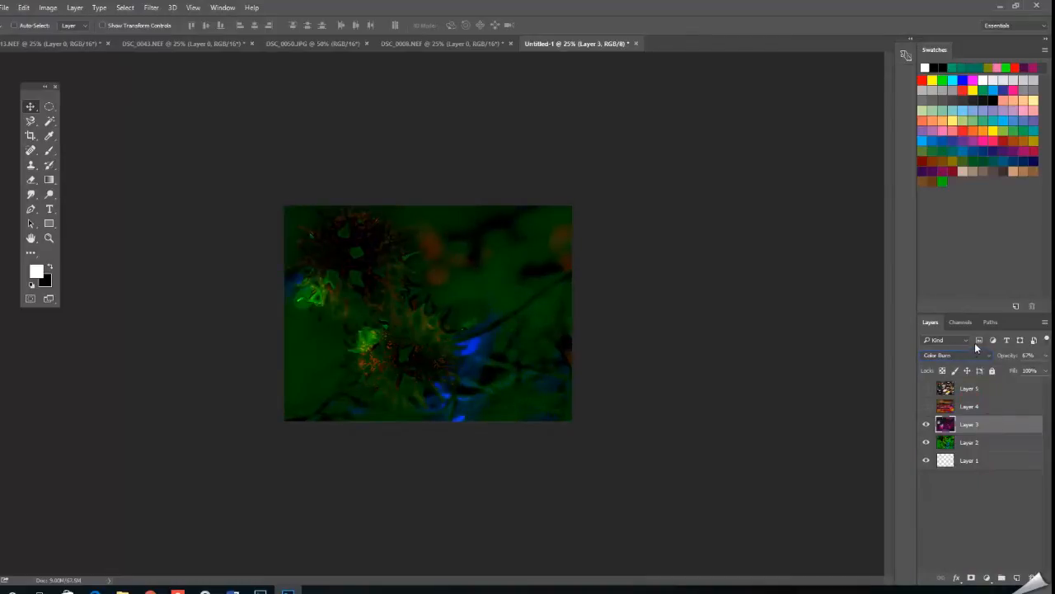
# Adjust Layer 3's opacity to 82%.
pyautogui.click(1046, 355)
pyautogui.moveTo(1033, 373)
pyautogui.mouseDown()
pyautogui.moveTo(1008, 373)
pyautogui.moveTo(1042, 371)
pyautogui.moveTo(1023, 374)
pyautogui.mouseUp()
pyautogui.moveTo(1022, 369); pyautogui.dragTo(1035, 373)
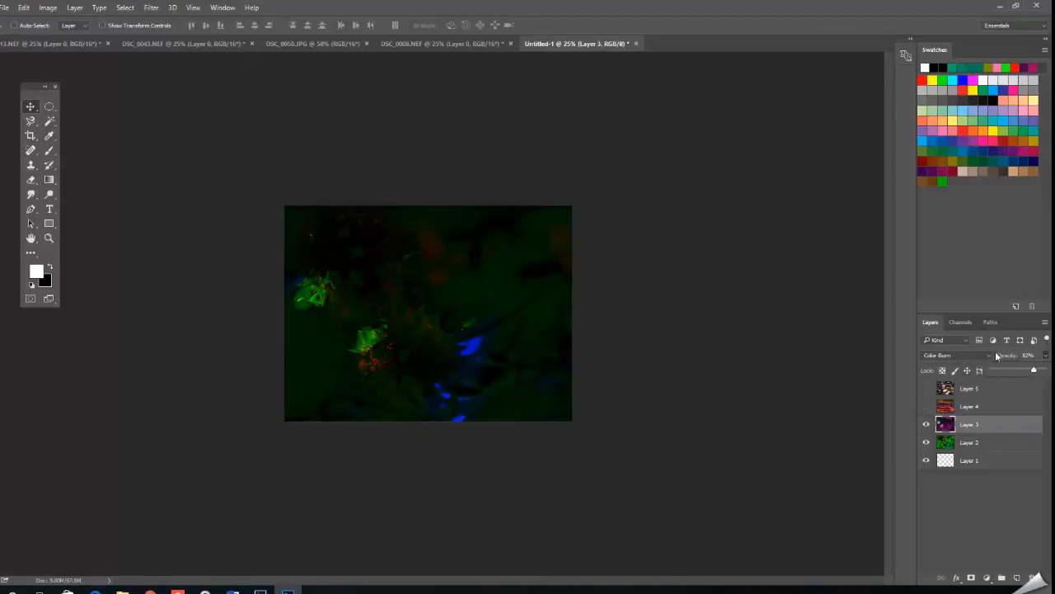
# Undo the opacity and Color Burn changes on Layer 3, back to the Darken blend mode at 100% opacity.
pyautogui.click(24, 8)
pyautogui.click(38, 21)
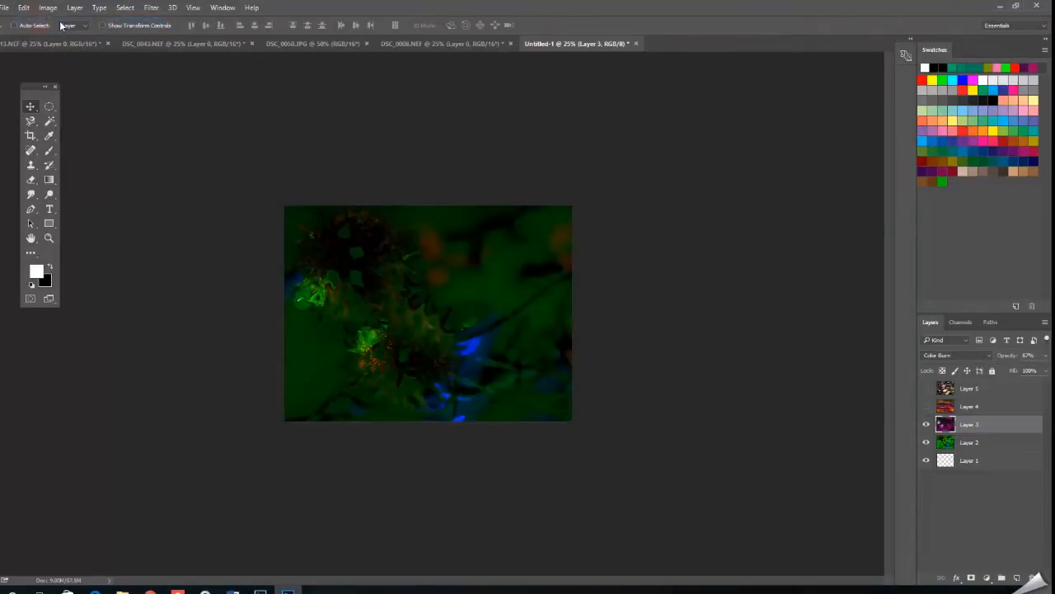
pyautogui.click(29, 8)
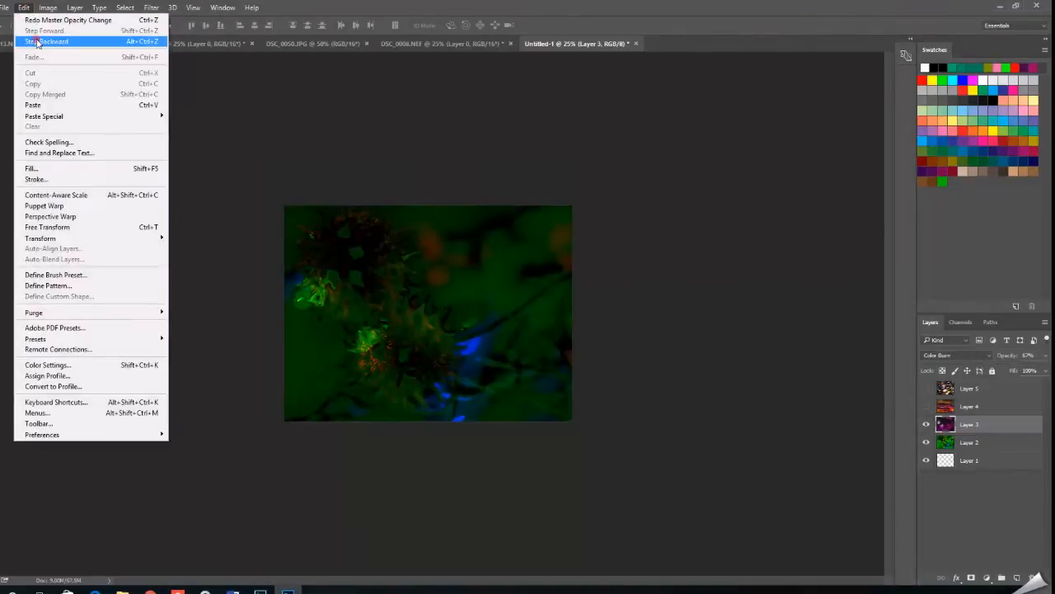
pyautogui.click(33, 41)
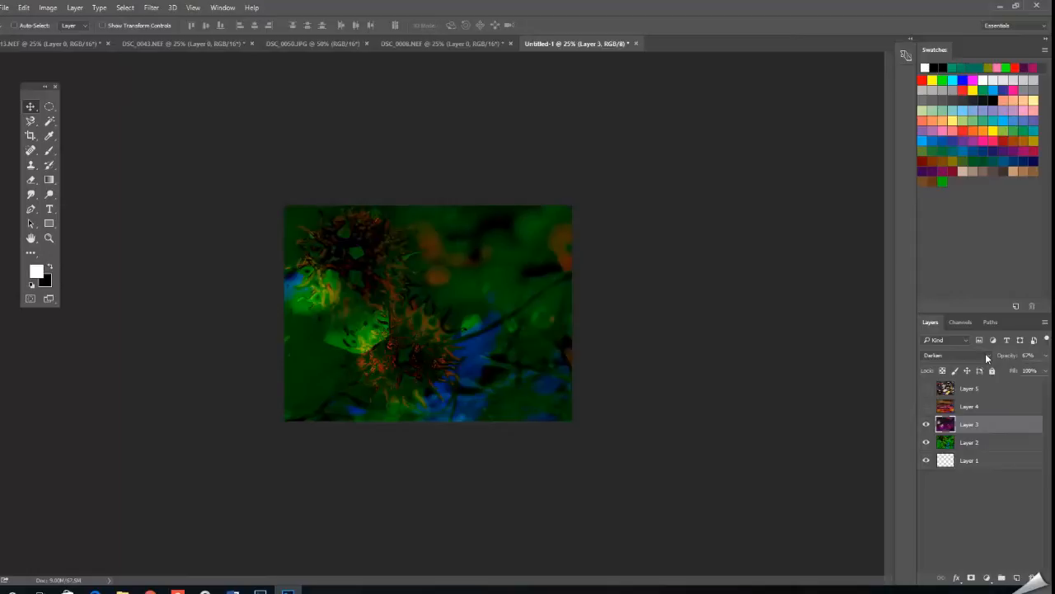
pyautogui.click(985, 353)
pyautogui.press('Escape')
pyautogui.click(24, 8)
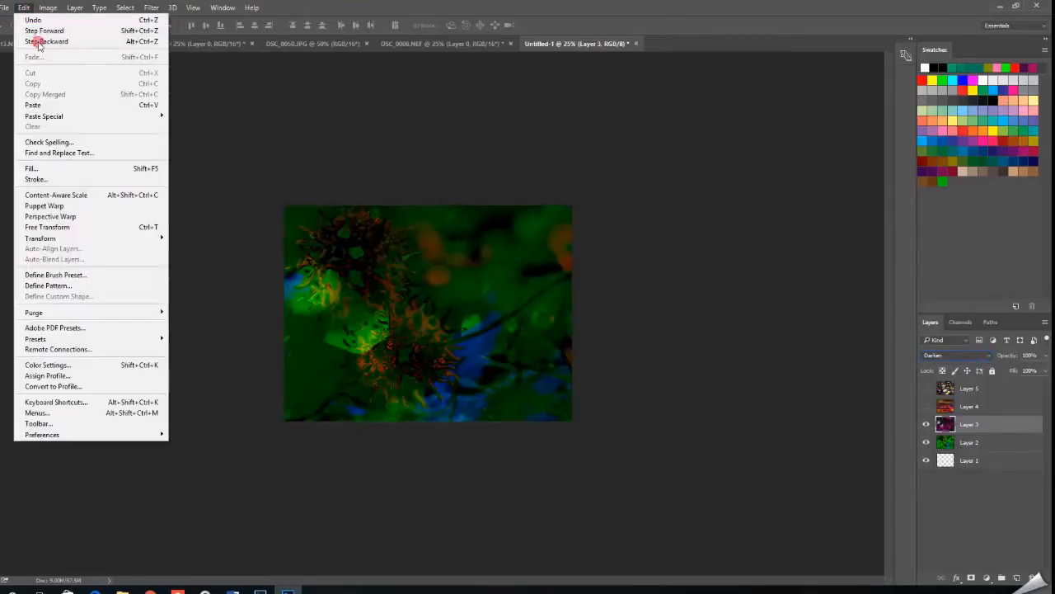
pyautogui.click(38, 42)
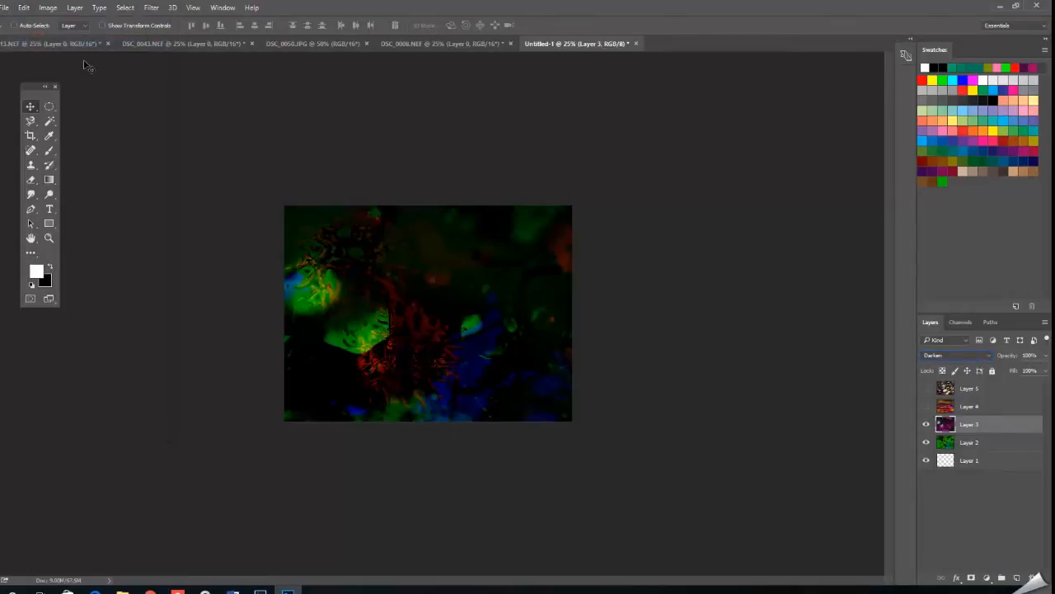
# Revert Layer 3 to the last Free Transform state in the history and set its blend mode to Exclusion.
pyautogui.click(223, 7)
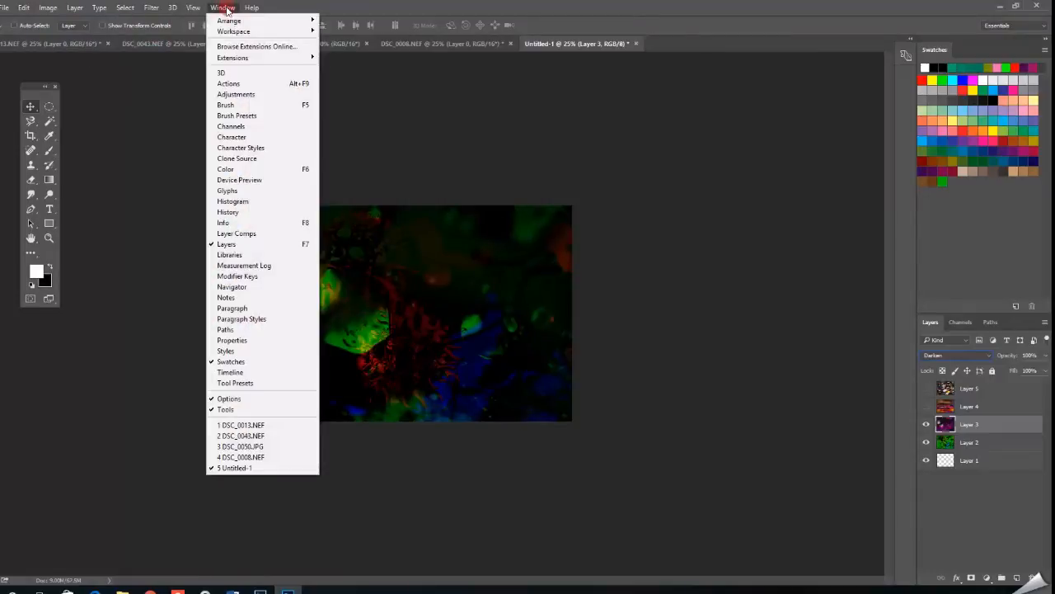
pyautogui.click(228, 212)
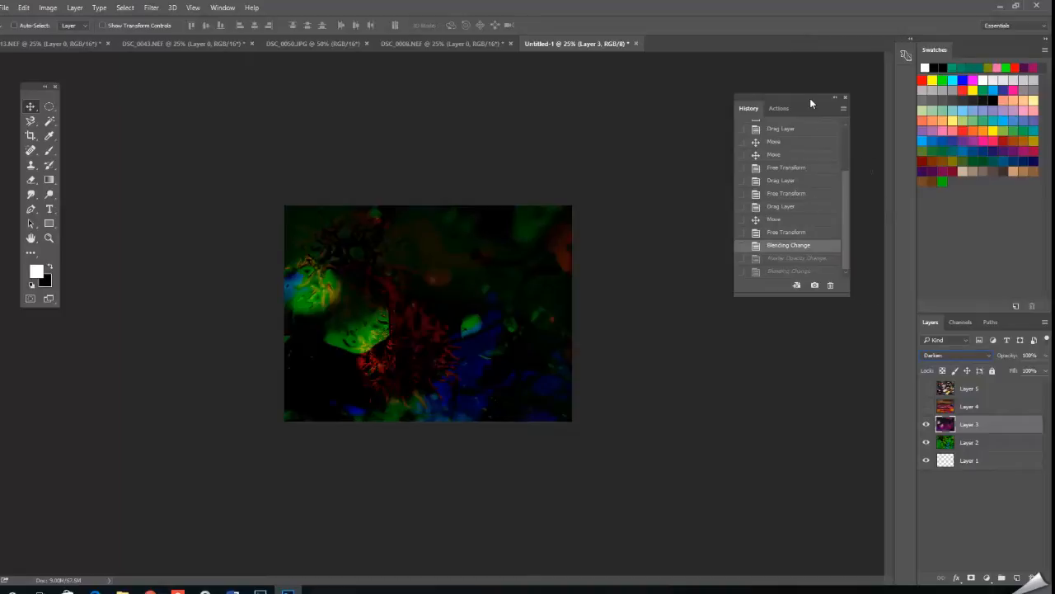
pyautogui.click(804, 232)
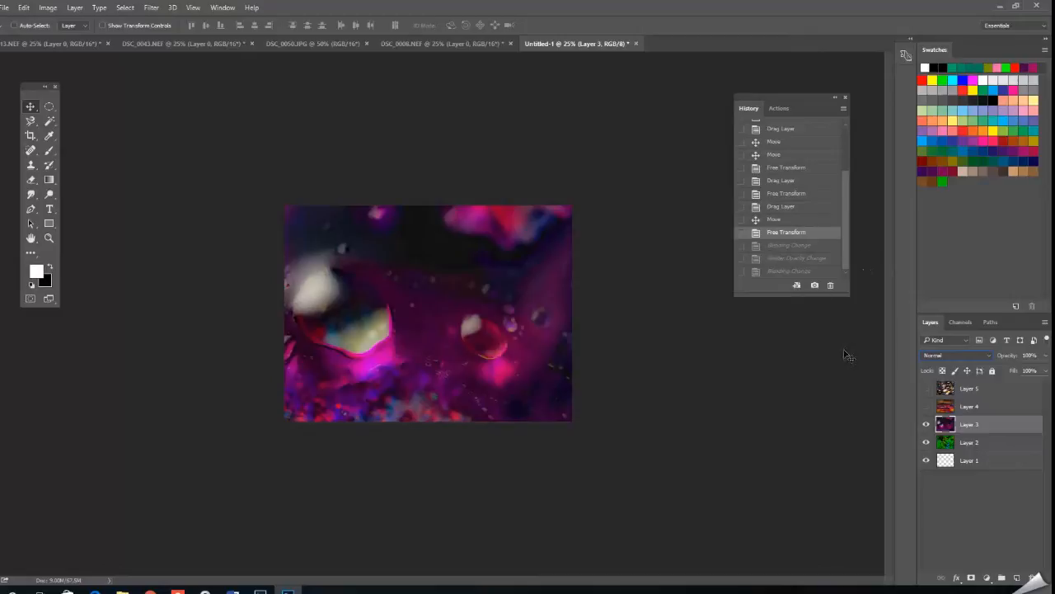
pyautogui.click(845, 97)
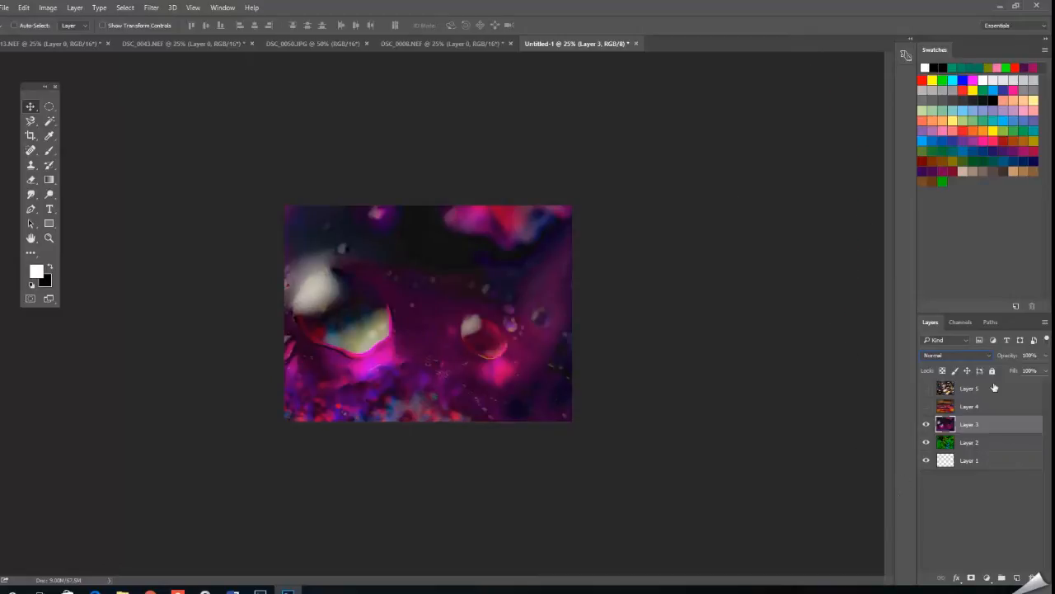
pyautogui.click(988, 356)
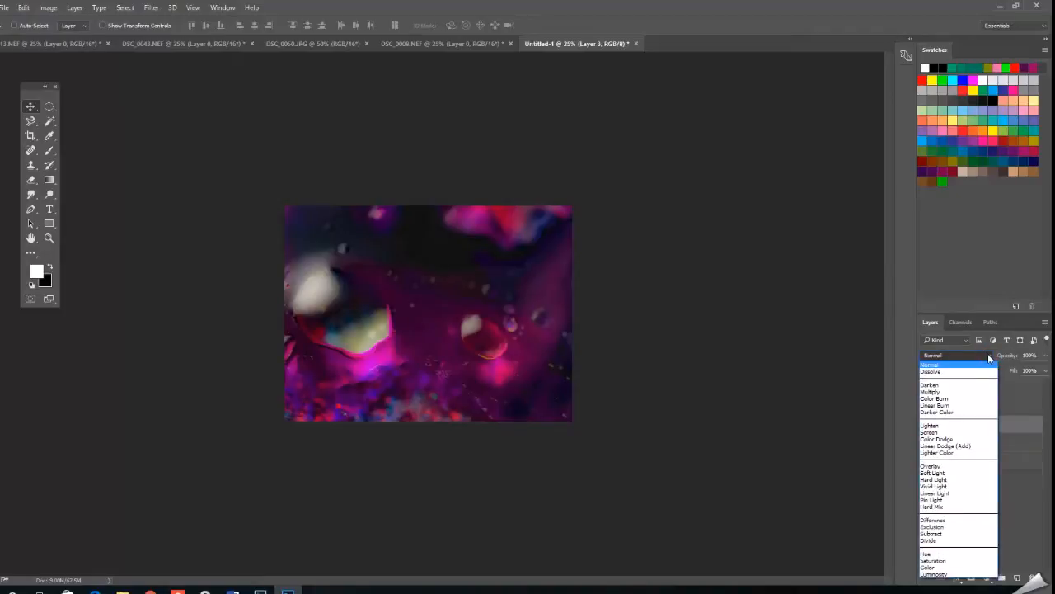
pyautogui.click(971, 528)
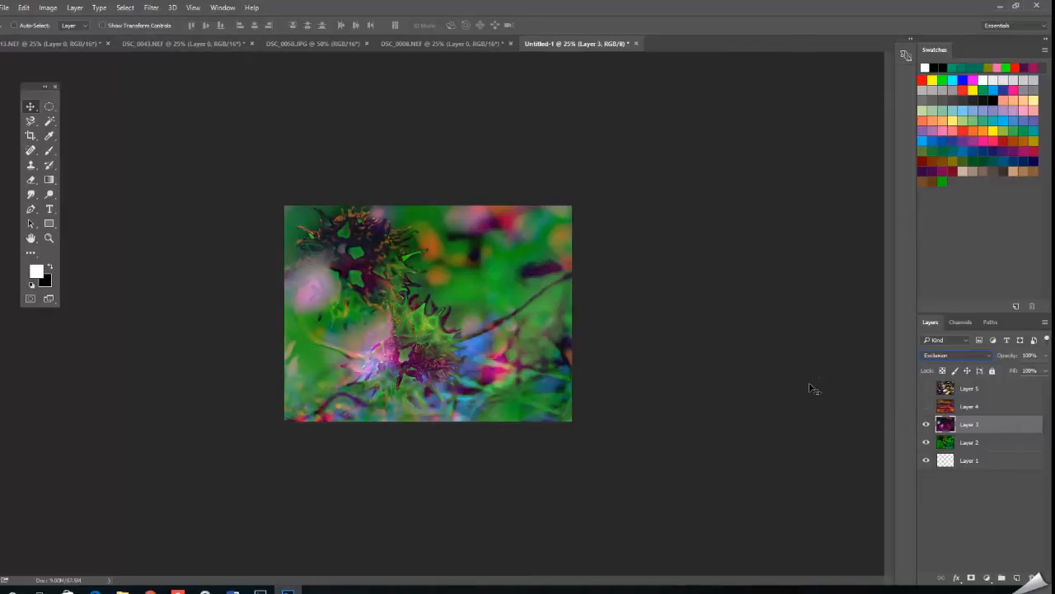
# Try the Color Dodge blend mode on Layer 3, temporarily showing Layer 4, and undo the blend mode change.
pyautogui.click(925, 406)
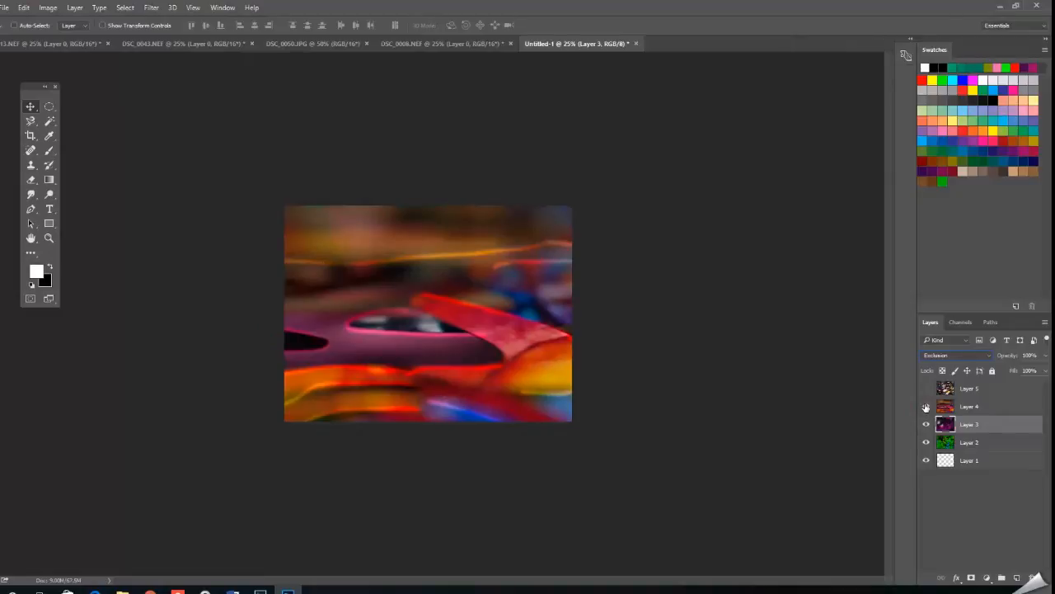
pyautogui.click(988, 355)
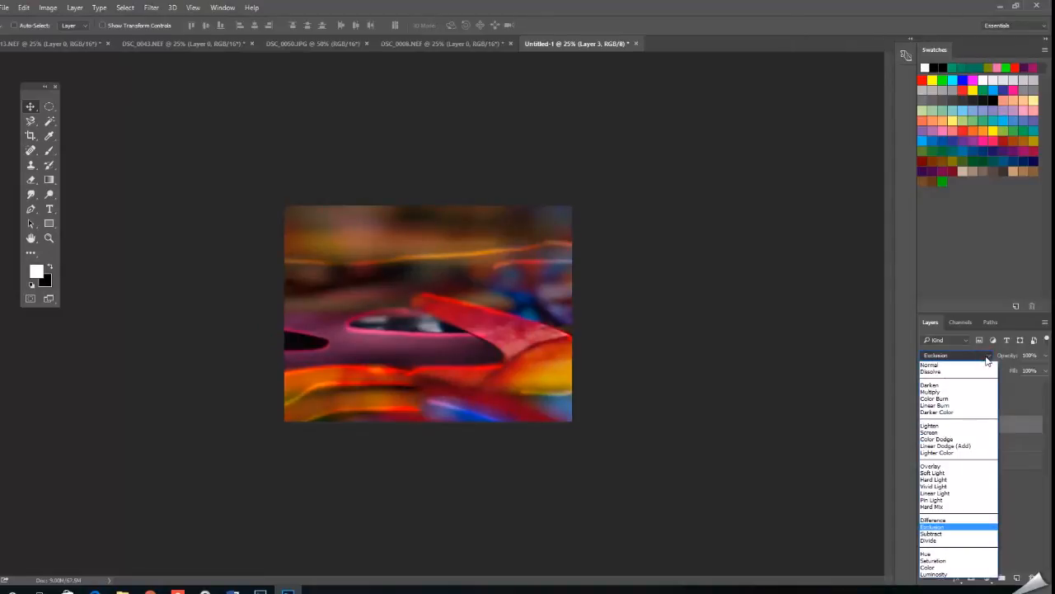
pyautogui.click(981, 439)
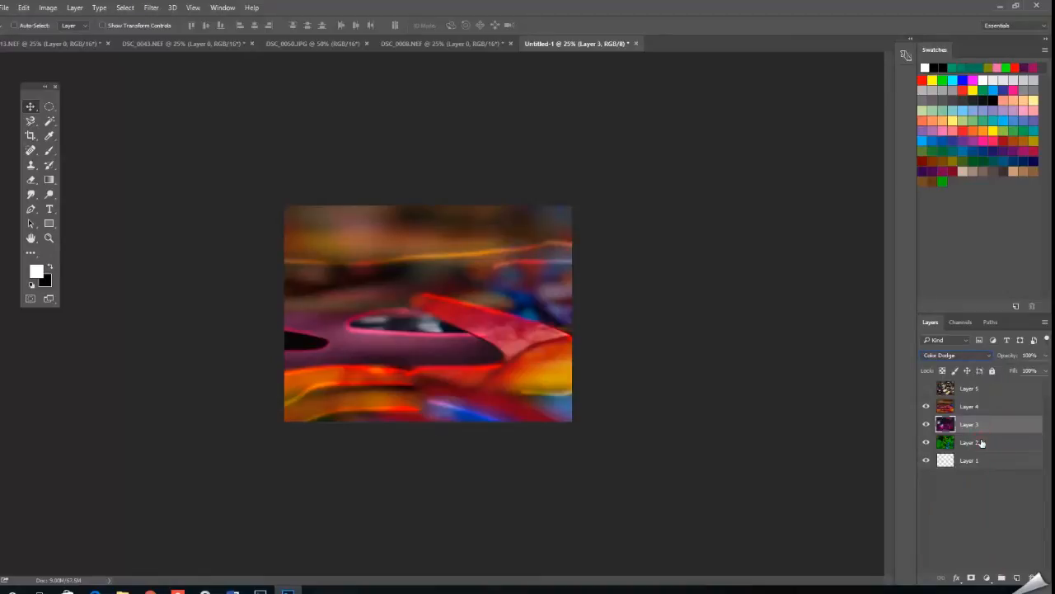
pyautogui.click(983, 409)
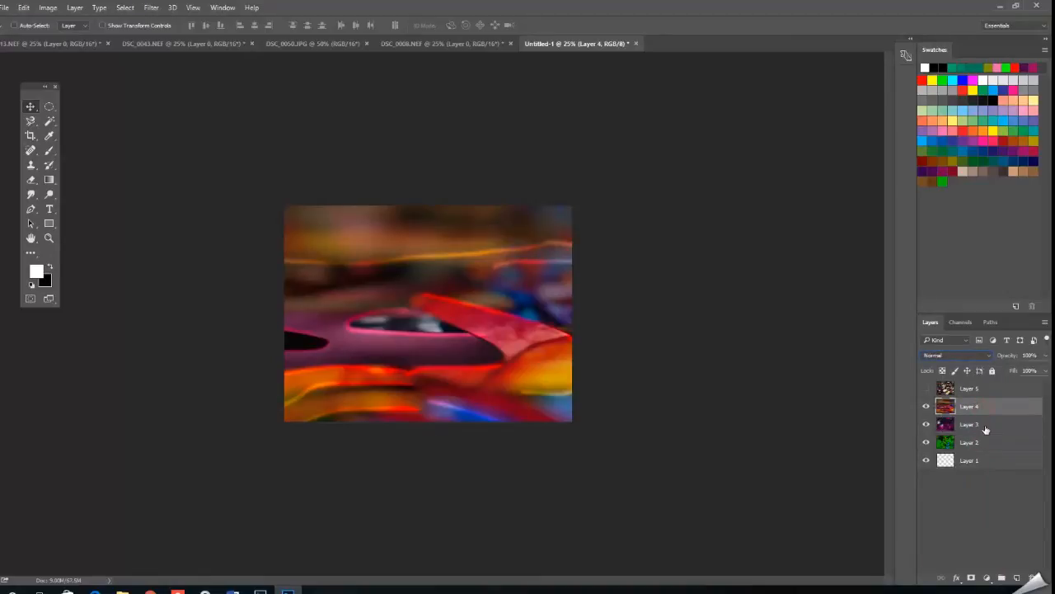
pyautogui.click(986, 427)
pyautogui.click(925, 406)
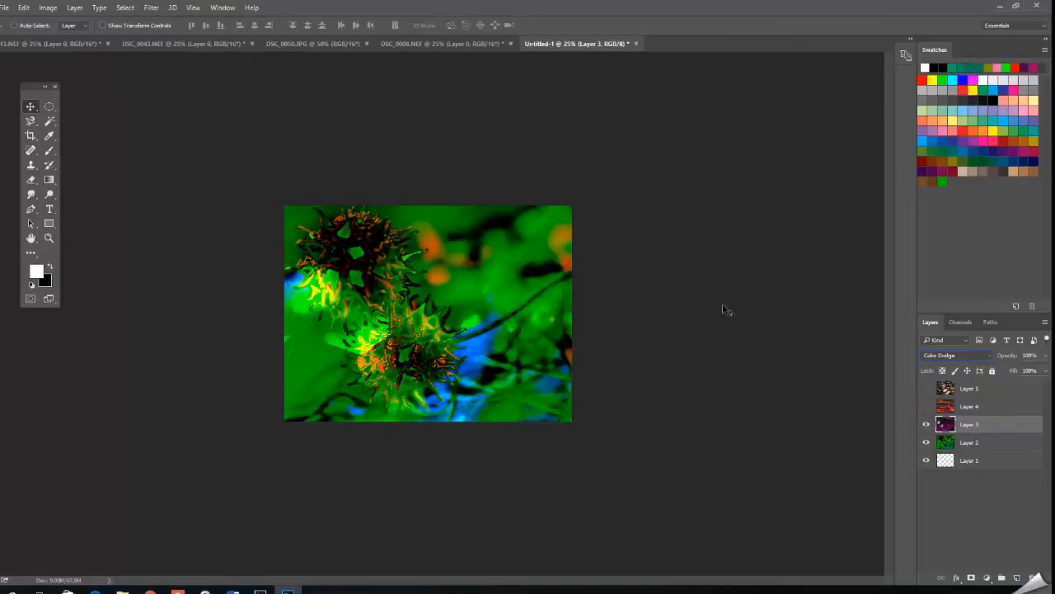
pyautogui.click(24, 7)
pyautogui.click(75, 45)
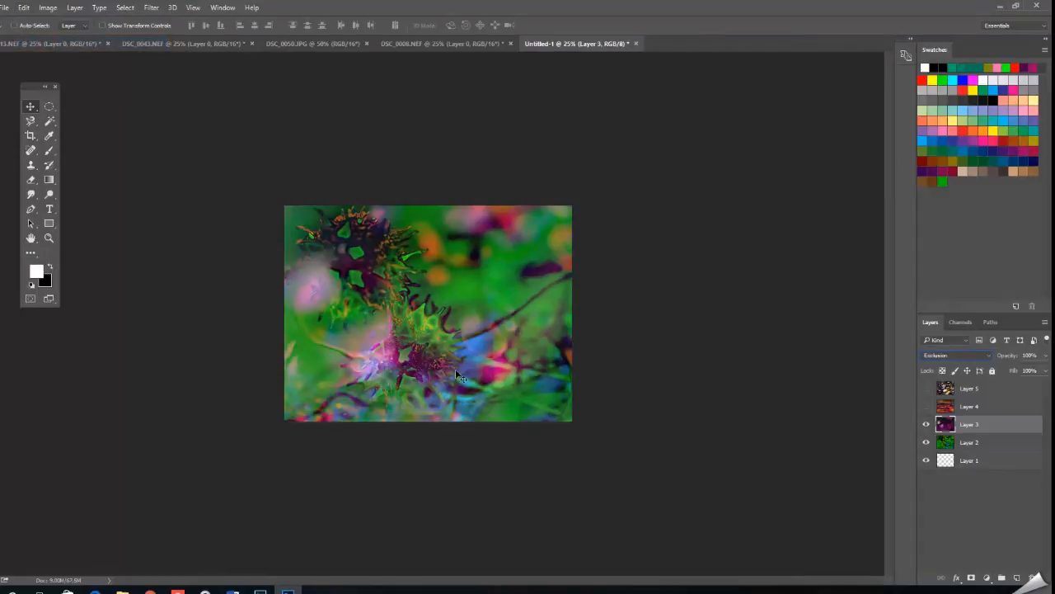
# Select and show Layer 4, try the Vivid Light blend mode on it, and undo that mode.
pyautogui.click(999, 408)
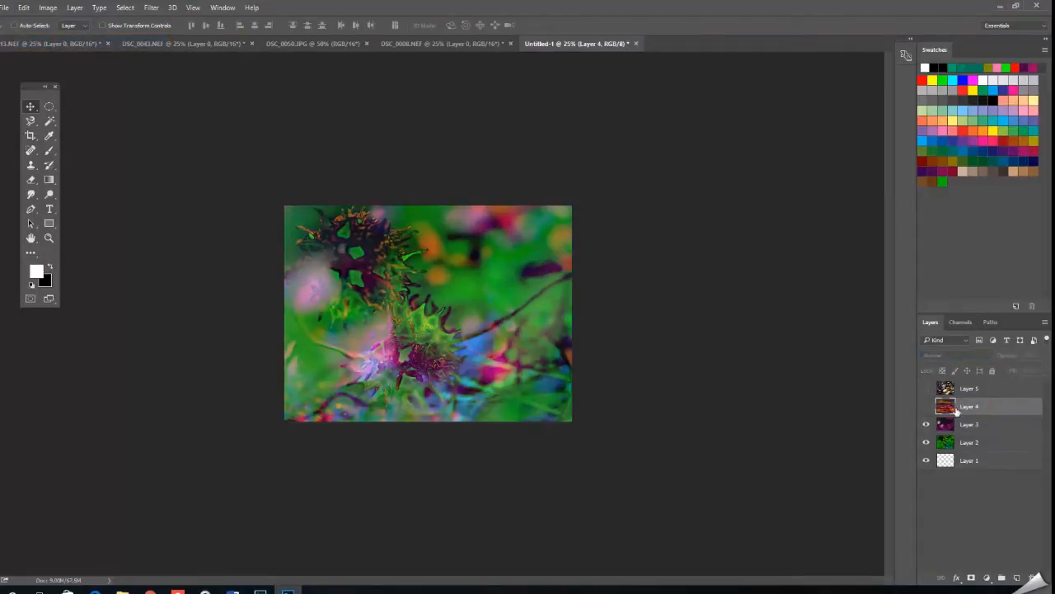
pyautogui.click(925, 407)
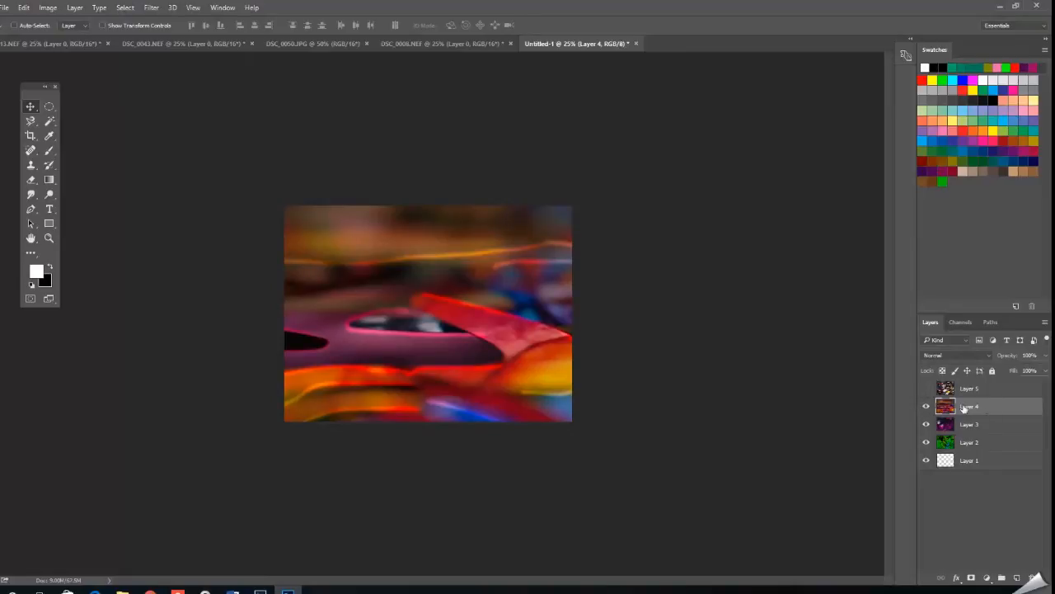
pyautogui.click(988, 355)
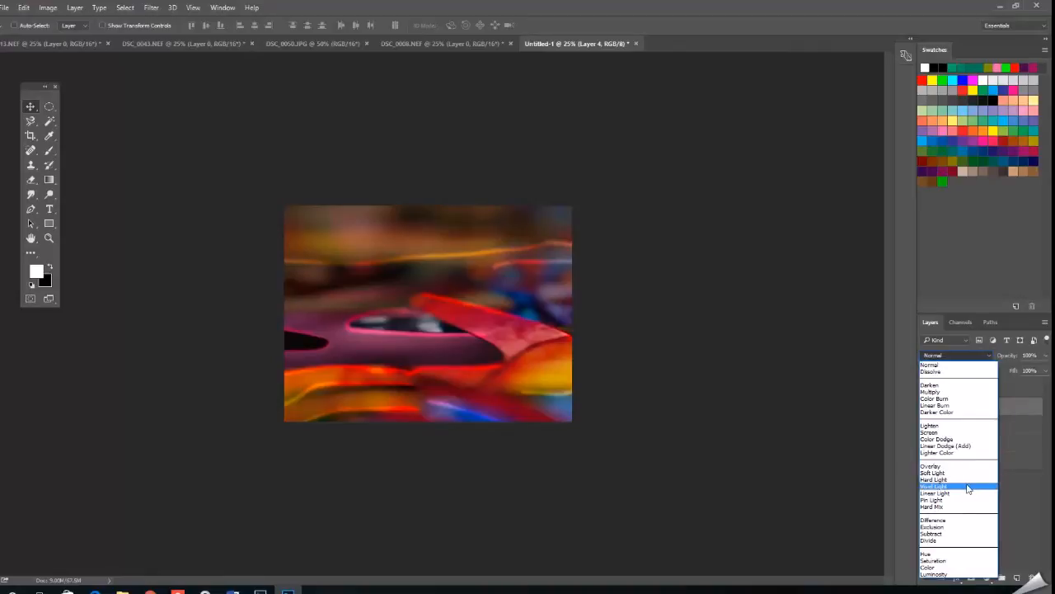
pyautogui.click(969, 486)
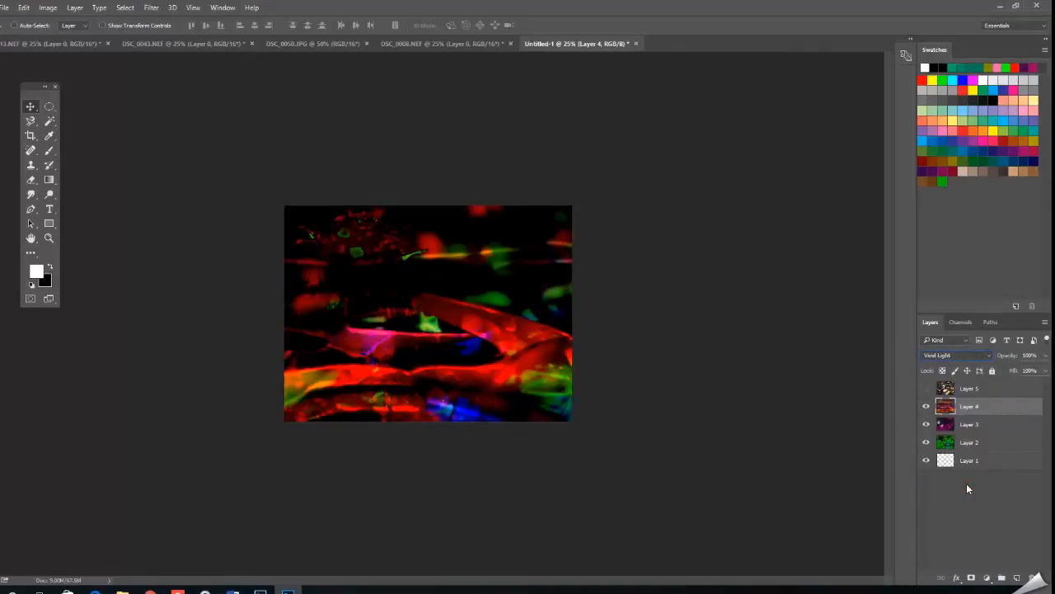
pyautogui.click(24, 8)
pyautogui.click(32, 43)
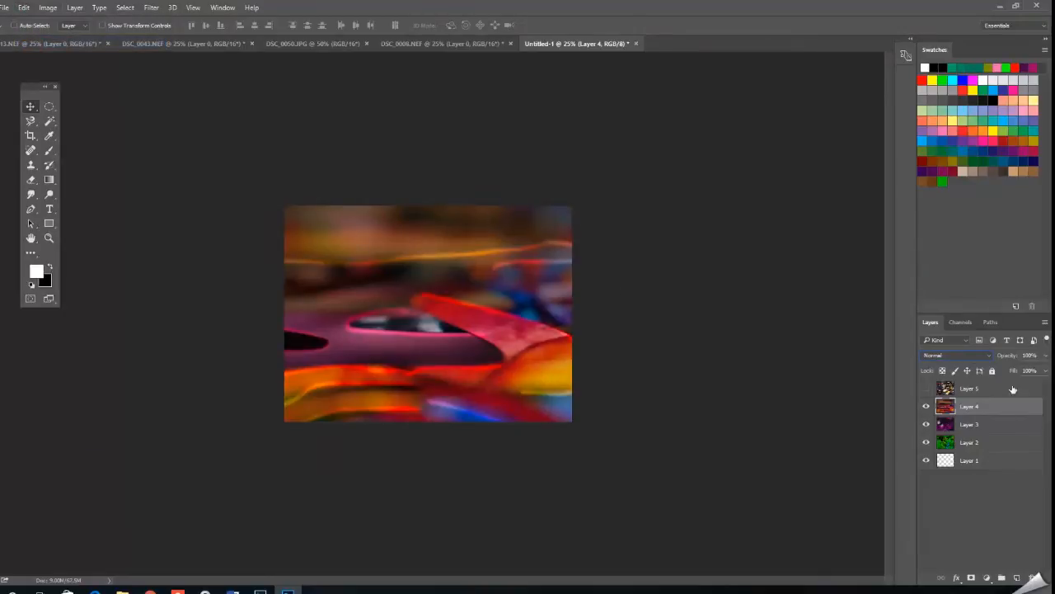
# Try the Luminosity blend mode on Layer 4 and undo it.
pyautogui.click(988, 354)
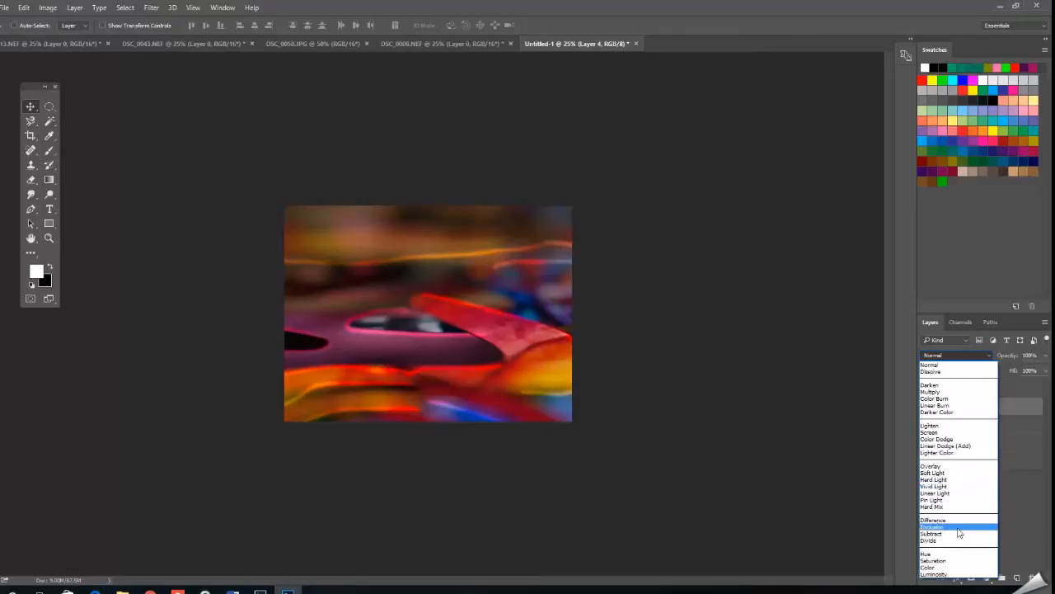
pyautogui.click(962, 574)
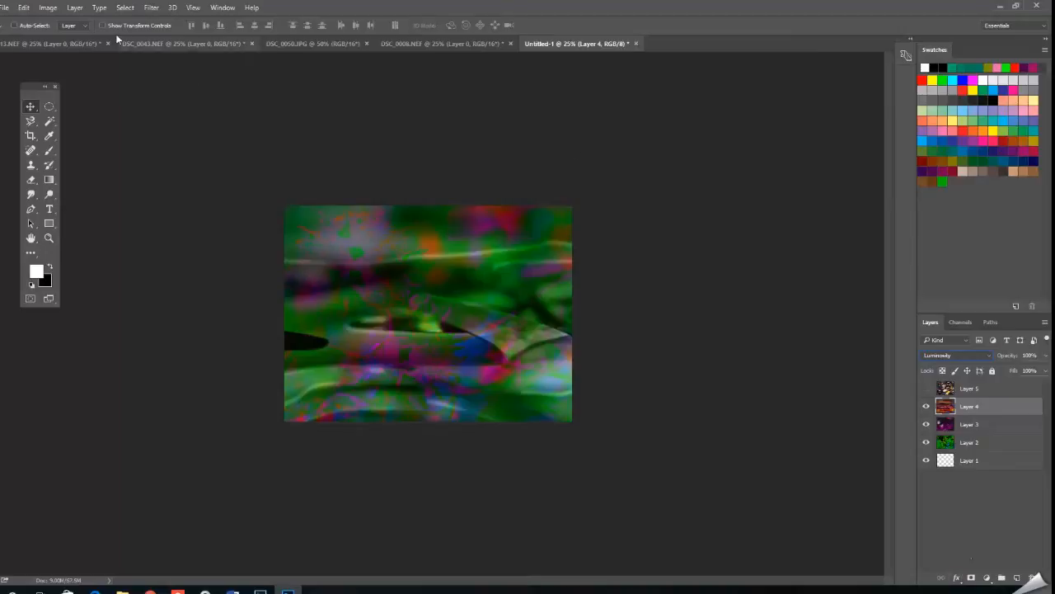
pyautogui.click(23, 8)
pyautogui.click(33, 41)
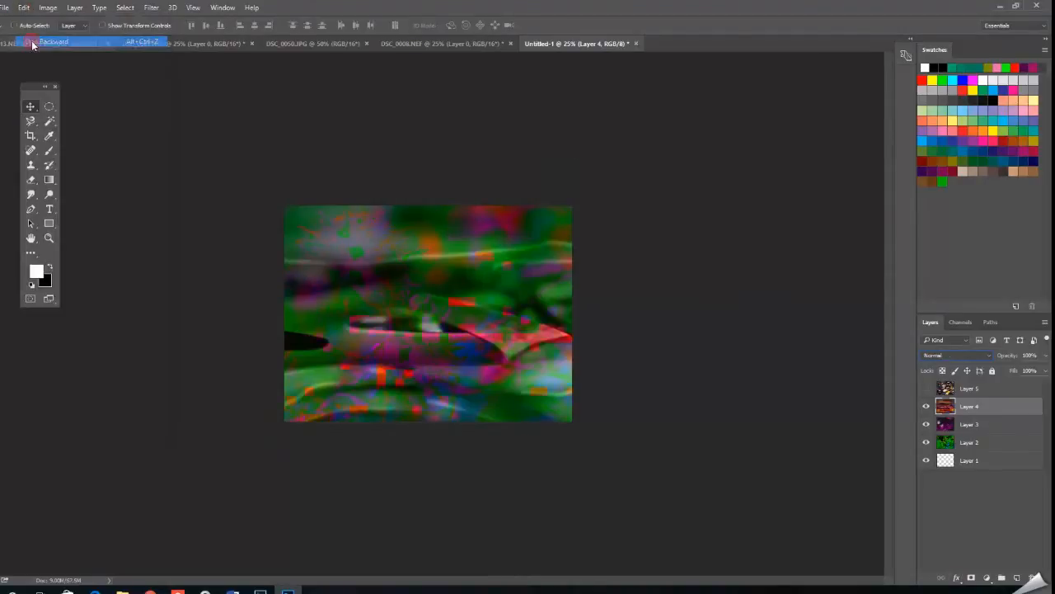
# Try the Lighten blend mode on Layer 4 and undo it.
pyautogui.click(989, 354)
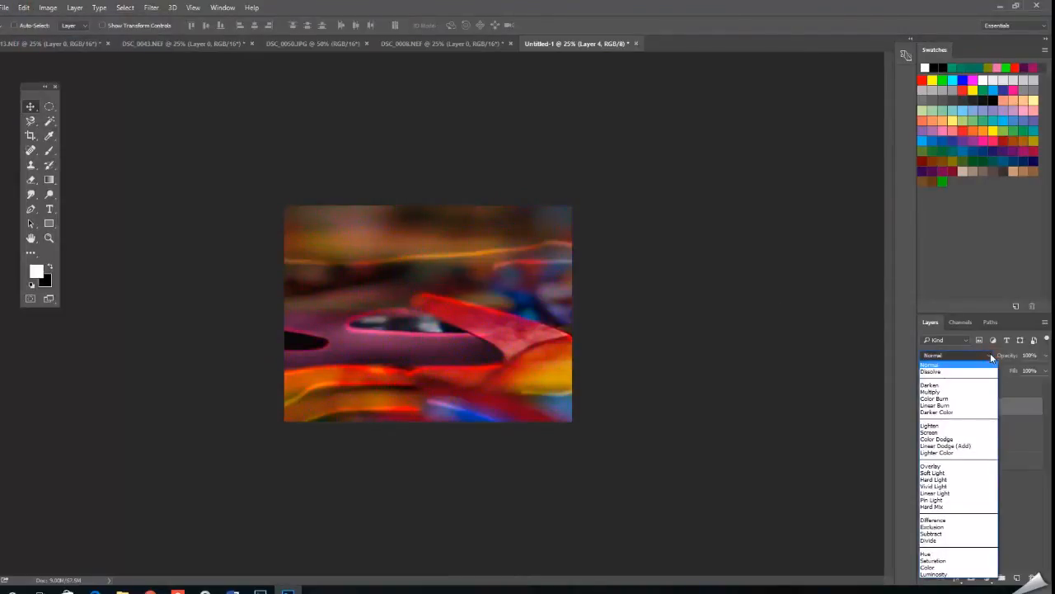
pyautogui.click(970, 425)
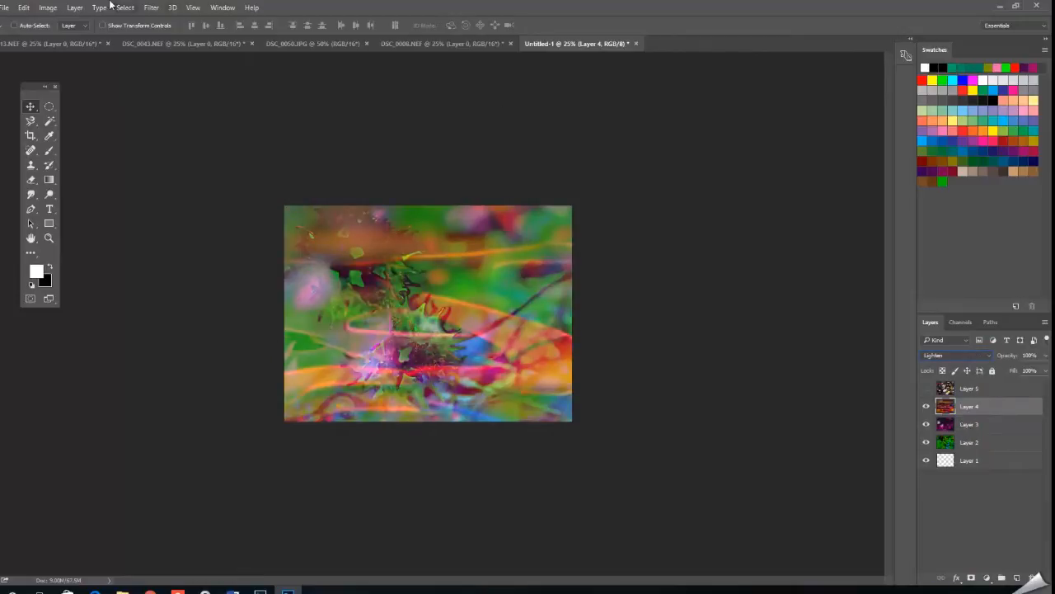
pyautogui.click(25, 8)
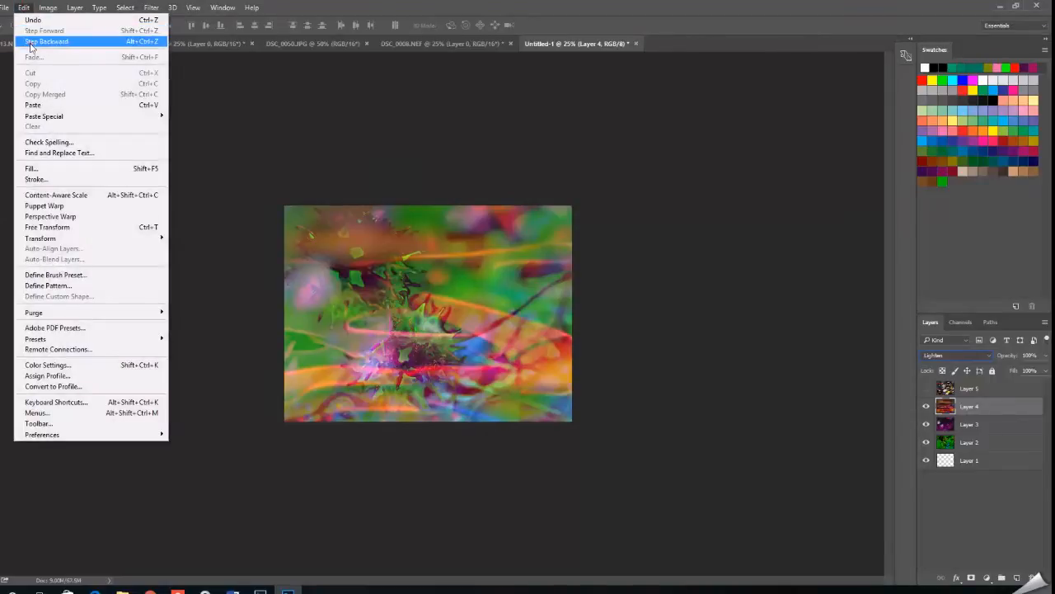
pyautogui.click(37, 39)
# Set Layer 4's blend mode to Multiply and shift the layer slightly up and to the left.
pyautogui.click(990, 354)
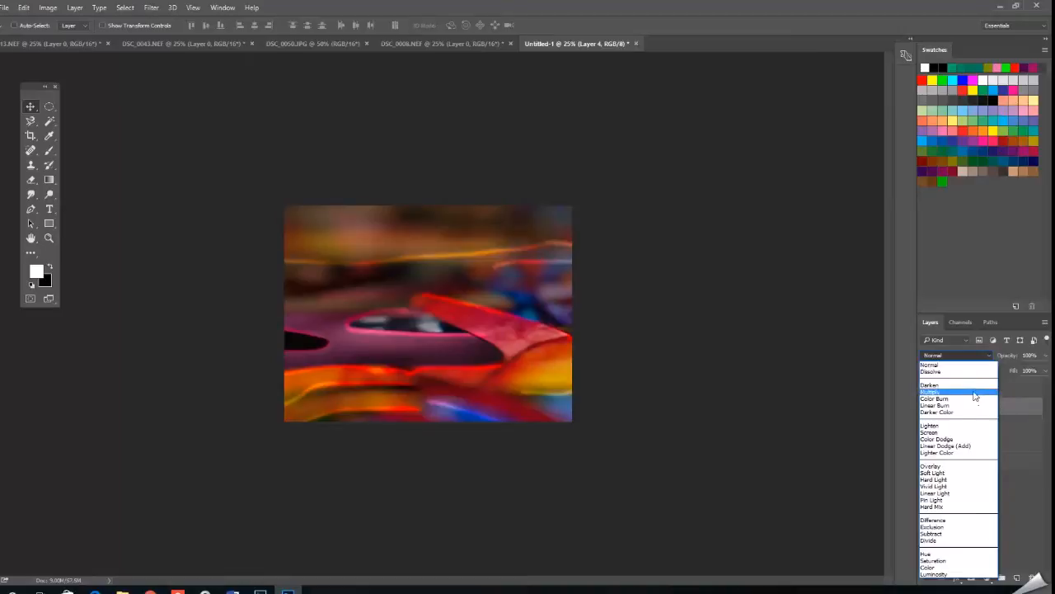
pyautogui.click(974, 393)
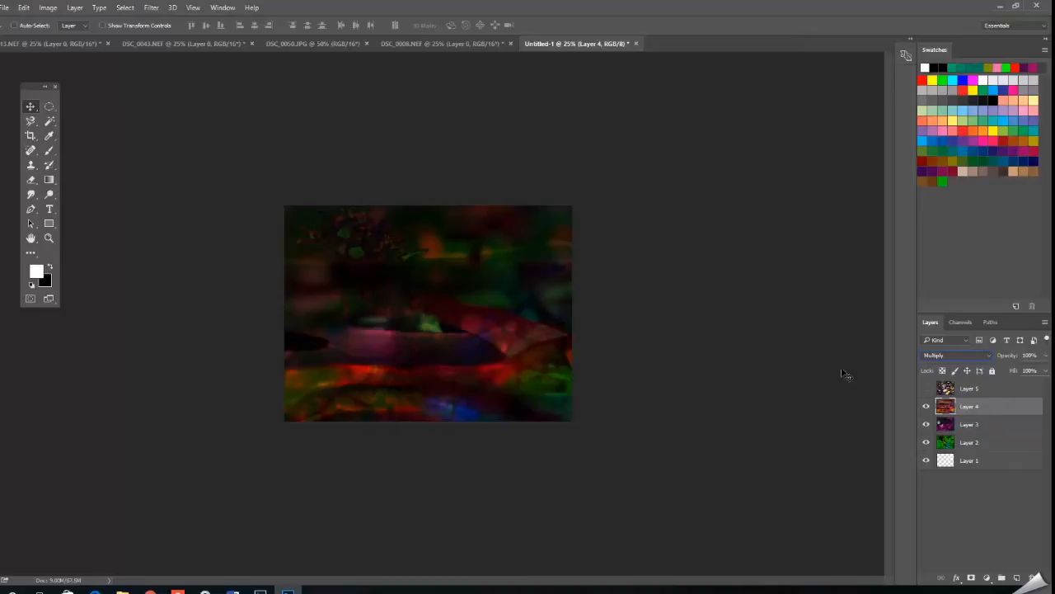
pyautogui.moveTo(522, 358)
pyautogui.mouseDown()
pyautogui.moveTo(435, 295)
pyautogui.moveTo(531, 294)
pyautogui.moveTo(537, 358)
pyautogui.moveTo(530, 207)
pyautogui.moveTo(568, 365)
pyautogui.moveTo(611, 328)
pyautogui.moveTo(551, 356)
pyautogui.moveTo(520, 346)
pyautogui.moveTo(522, 356)
pyautogui.mouseUp()
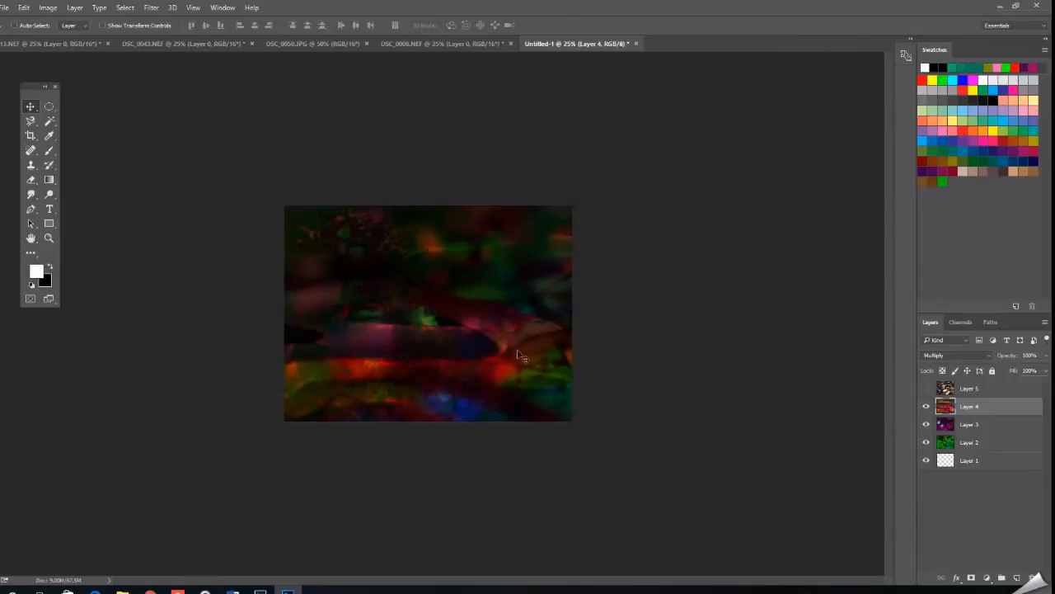
# Use the Elliptical Marquee tool to build a selection of seven tall ovals spread across the canvas.
pyautogui.click(50, 107)
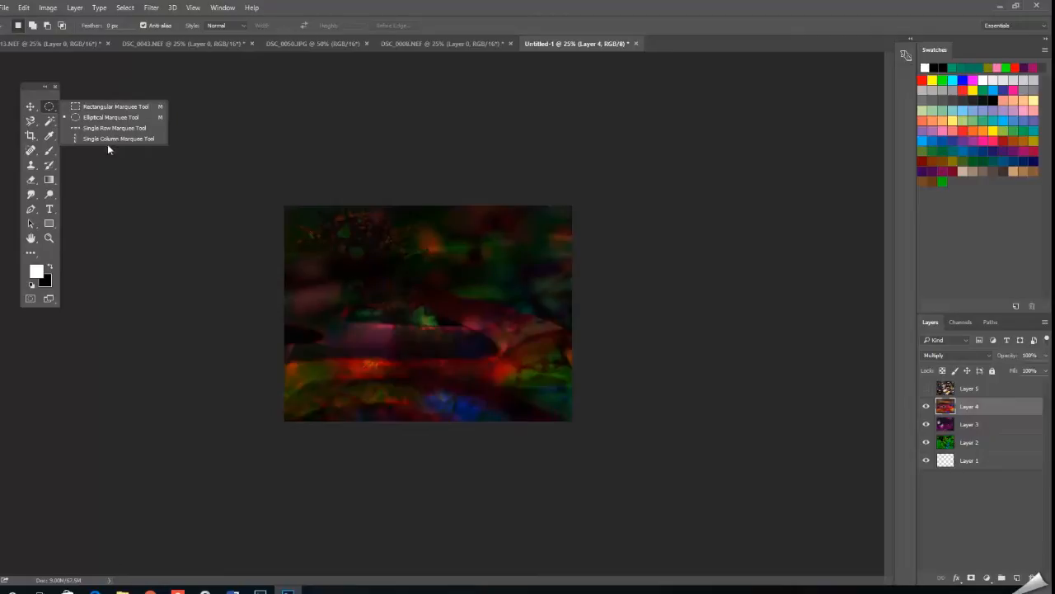
pyautogui.moveTo(318, 223); pyautogui.dragTo(349, 404)
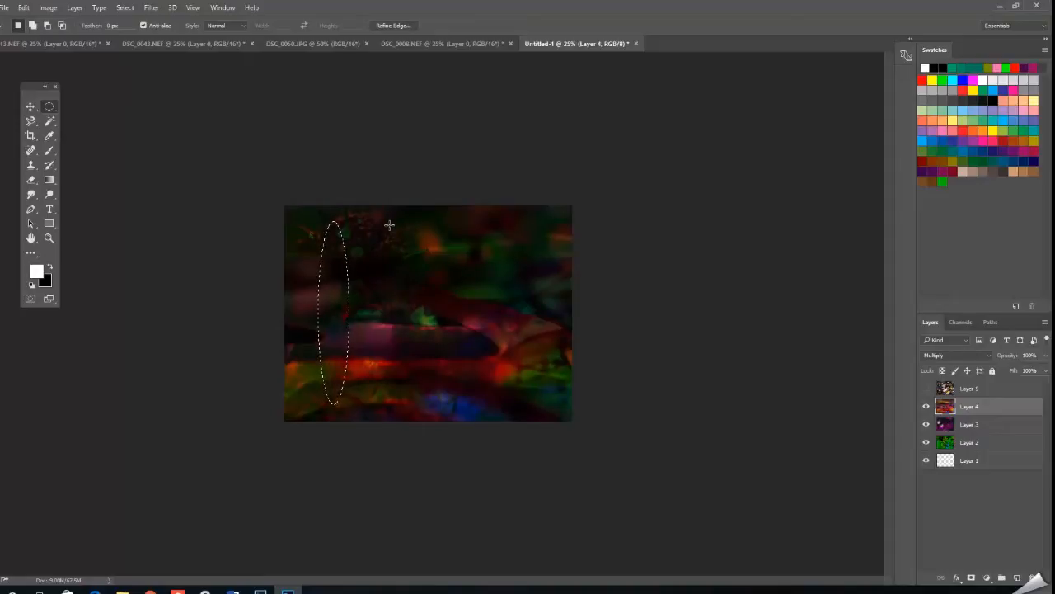
pyautogui.moveTo(378, 221); pyautogui.dragTo(448, 302)
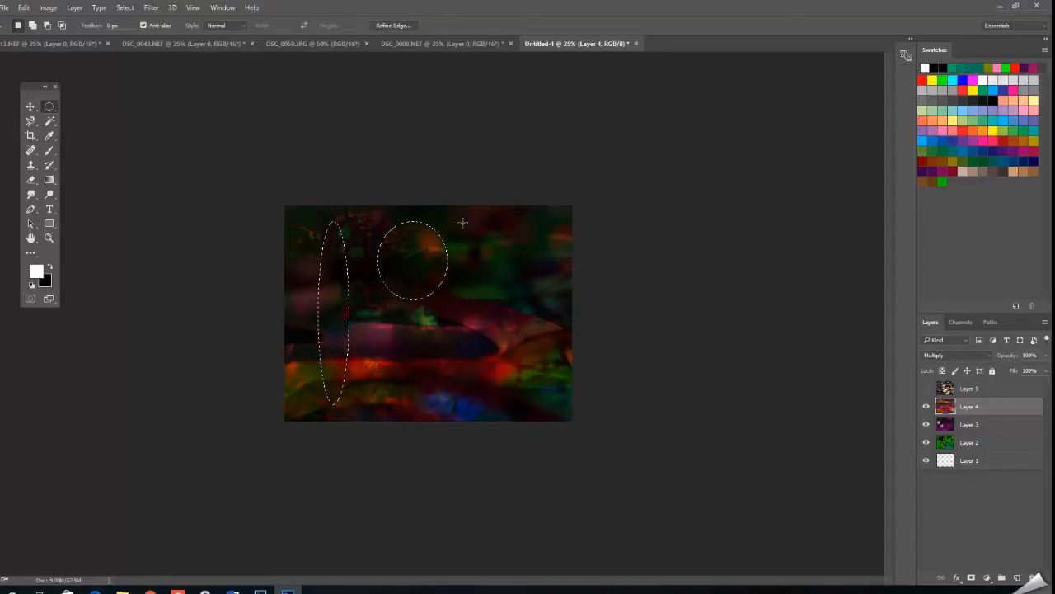
pyautogui.moveTo(472, 217); pyautogui.dragTo(518, 368)
pyautogui.moveTo(402, 257); pyautogui.dragTo(440, 404)
pyautogui.moveTo(341, 263); pyautogui.dragTo(360, 344)
pyautogui.moveTo(543, 234); pyautogui.dragTo(567, 315)
pyautogui.moveTo(457, 225); pyautogui.dragTo(498, 336)
pyautogui.moveTo(354, 243); pyautogui.dragTo(379, 347)
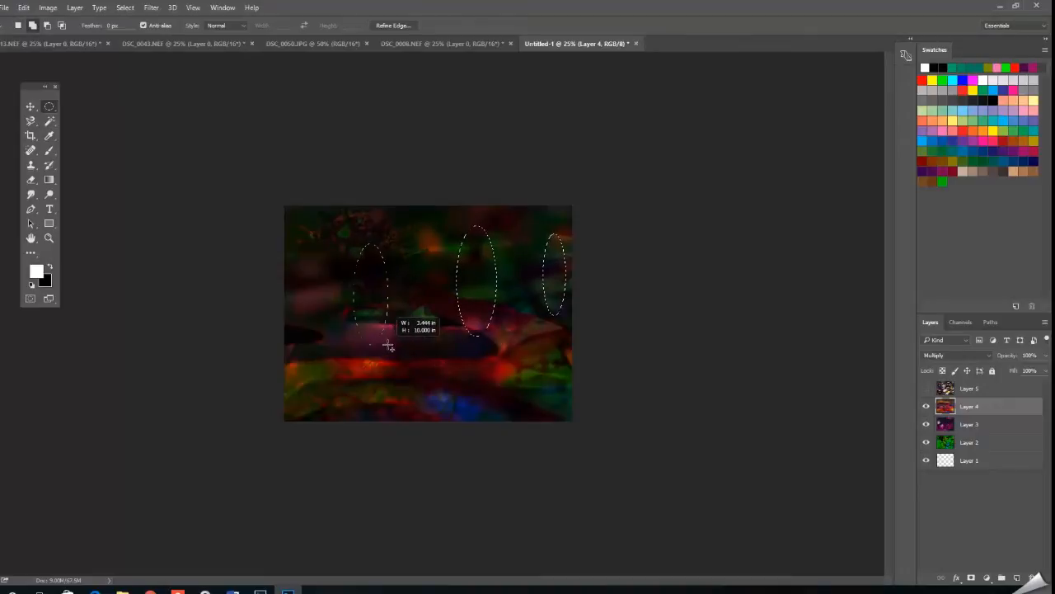
pyautogui.moveTo(441, 376); pyautogui.dragTo(451, 393)
pyautogui.moveTo(301, 216); pyautogui.dragTo(319, 288)
pyautogui.moveTo(511, 304); pyautogui.dragTo(547, 383)
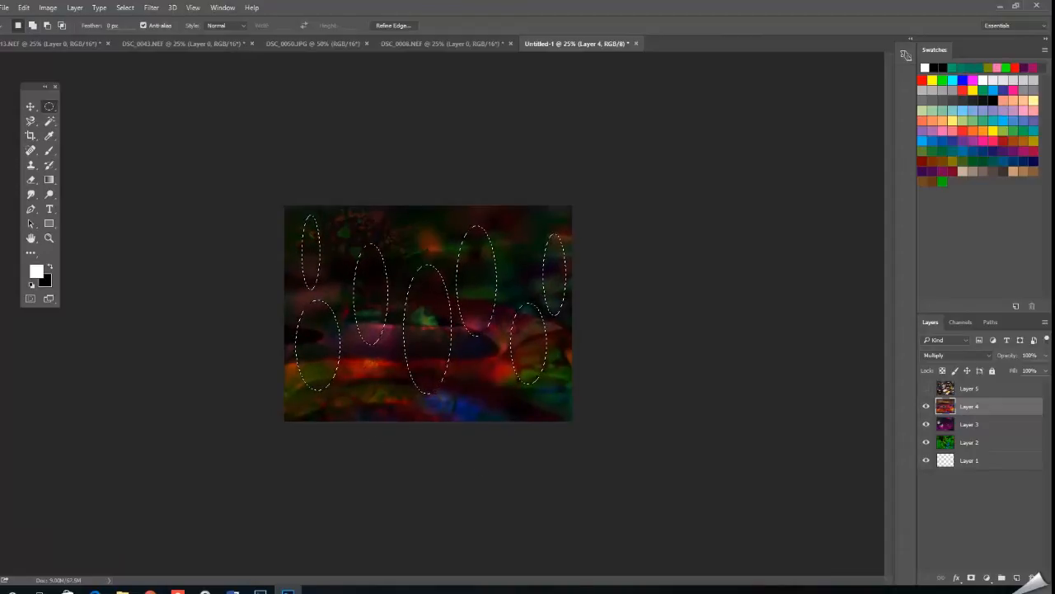
# Copy the merged contents of the oval selection and invert the selection.
pyautogui.click(24, 7)
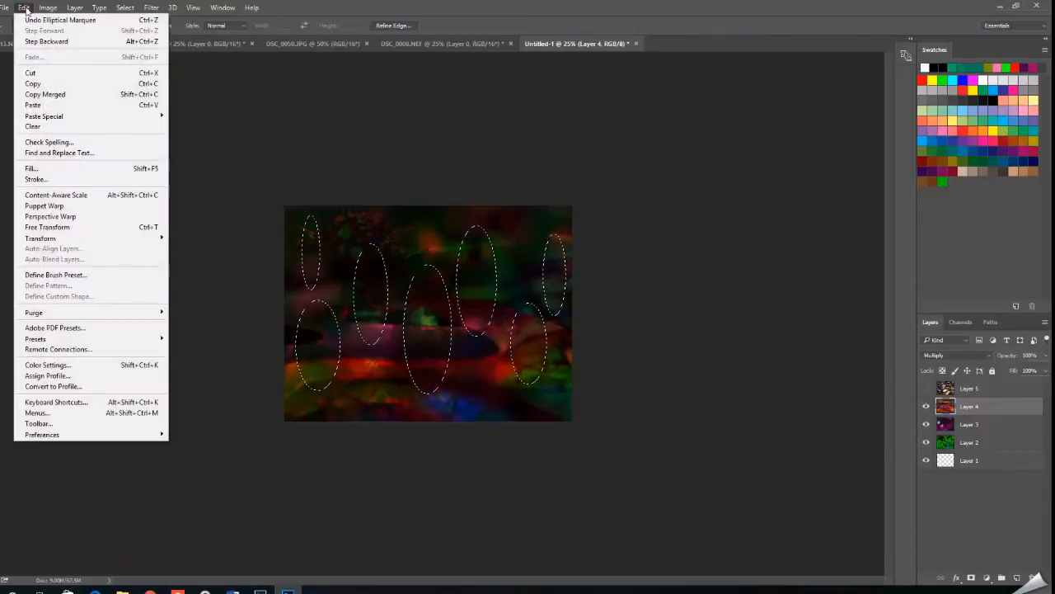
pyautogui.click(48, 94)
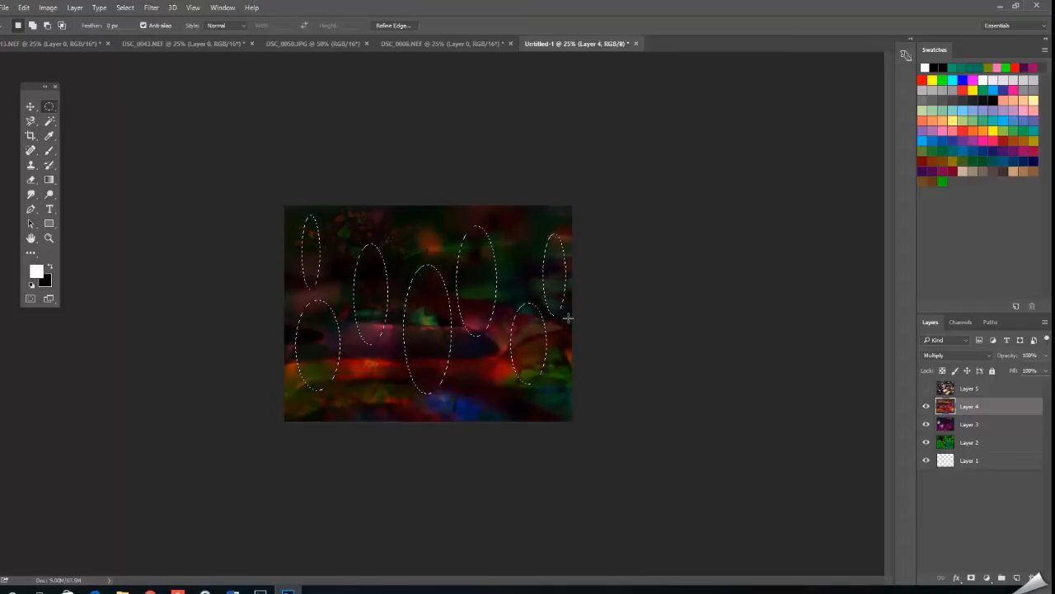
pyautogui.click(124, 8)
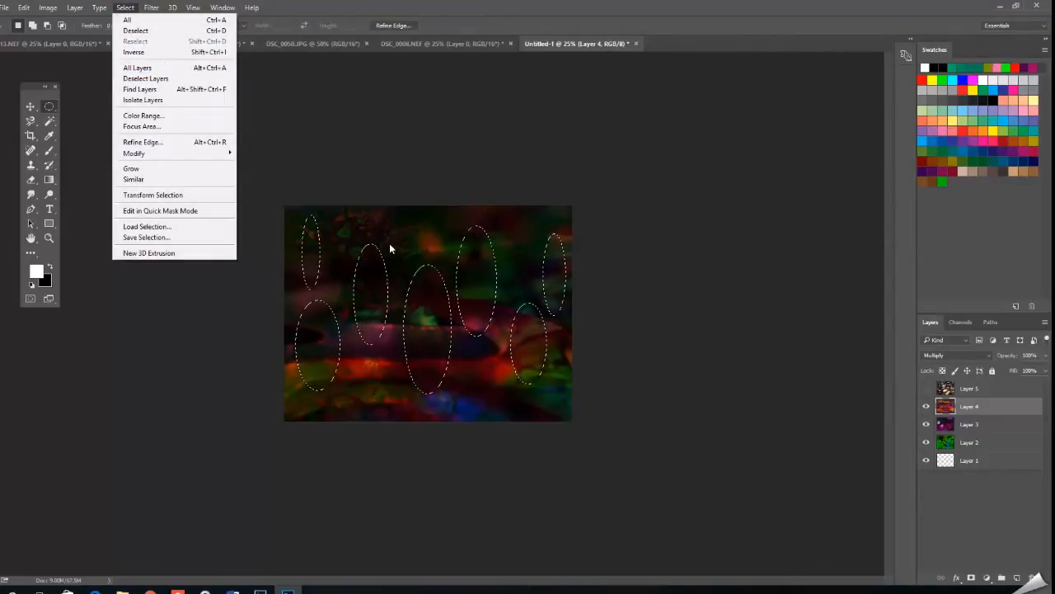
pyautogui.click(163, 56)
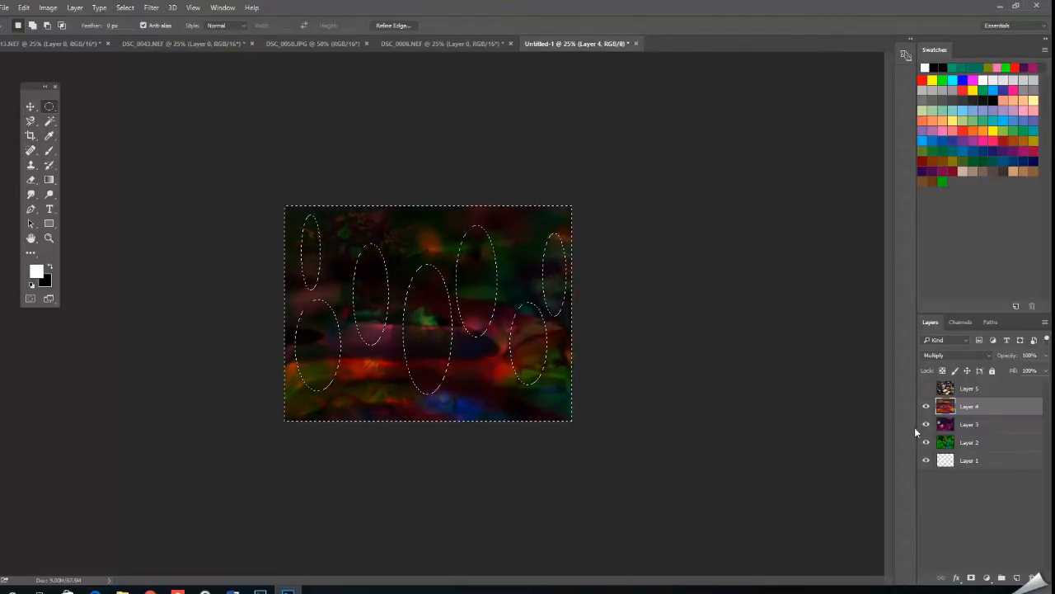
# Copy the merged contents of the inverted selection and paste them into a new layer above Layer 4.
pyautogui.click(29, 7)
pyautogui.click(38, 95)
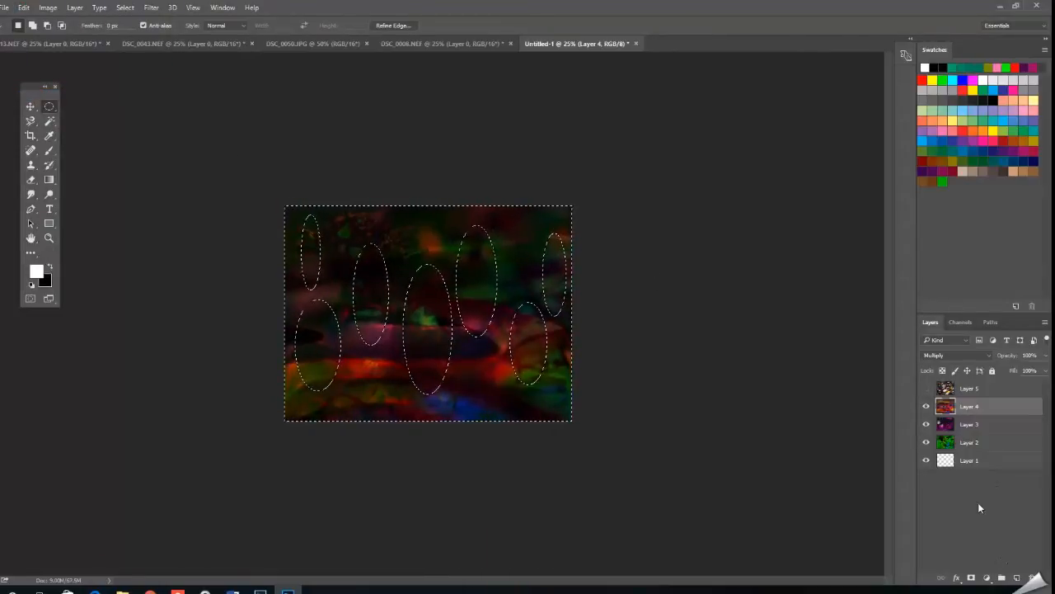
pyautogui.click(1017, 578)
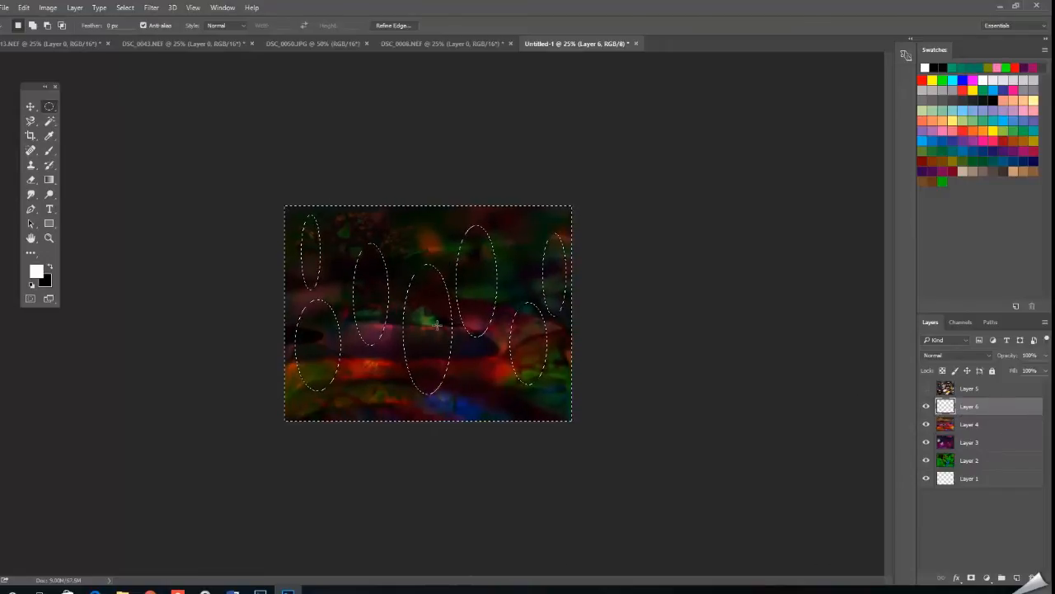
pyautogui.click(23, 7)
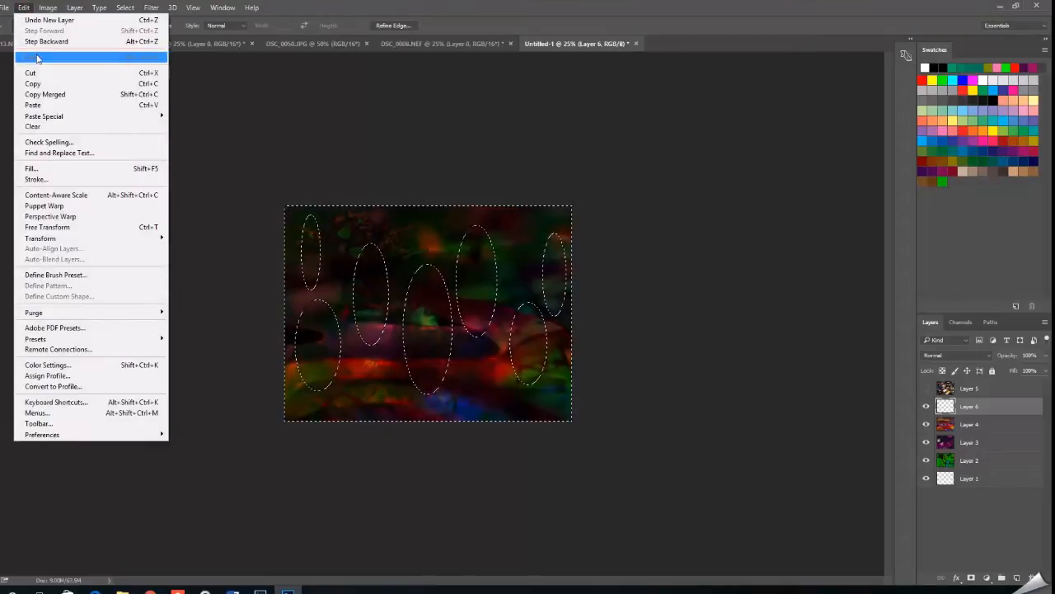
pyautogui.click(57, 106)
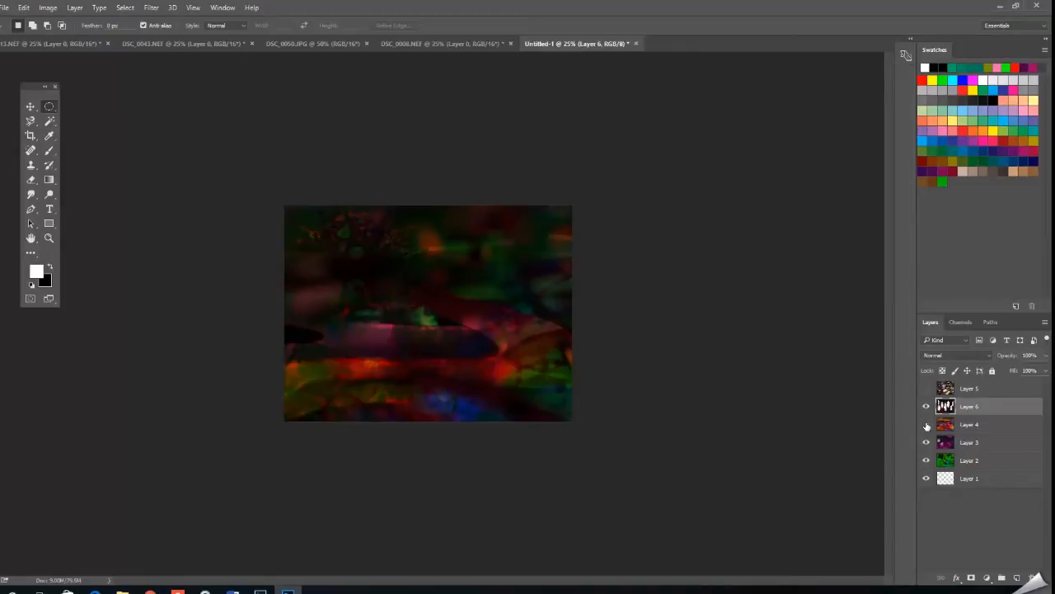
# Hide Layer 4 to expose the layers beneath the oval holes and try shifting Layer 6 with the Move tool.
pyautogui.click(927, 426)
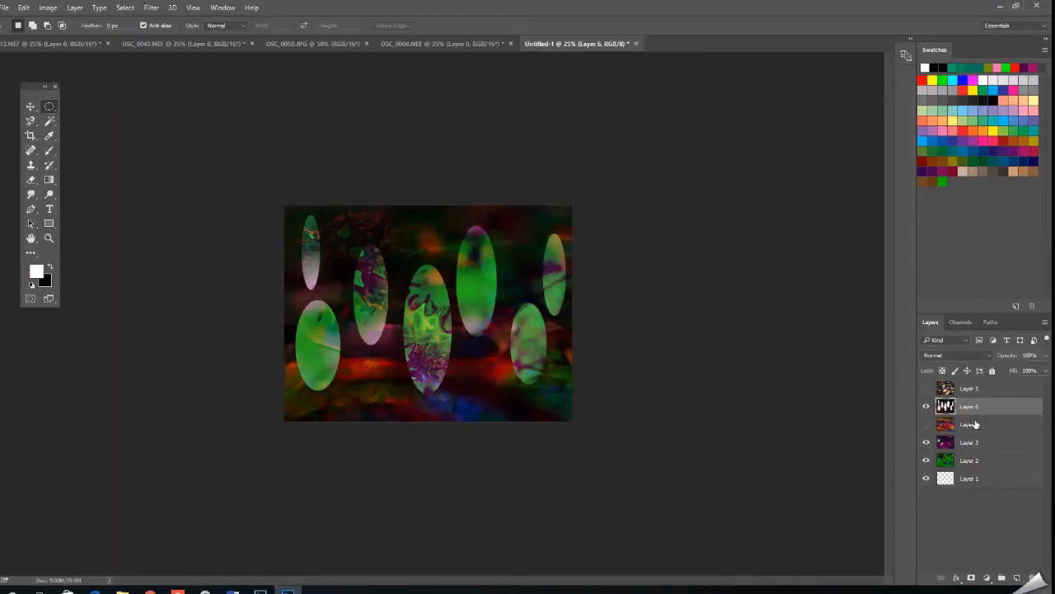
pyautogui.click(927, 425)
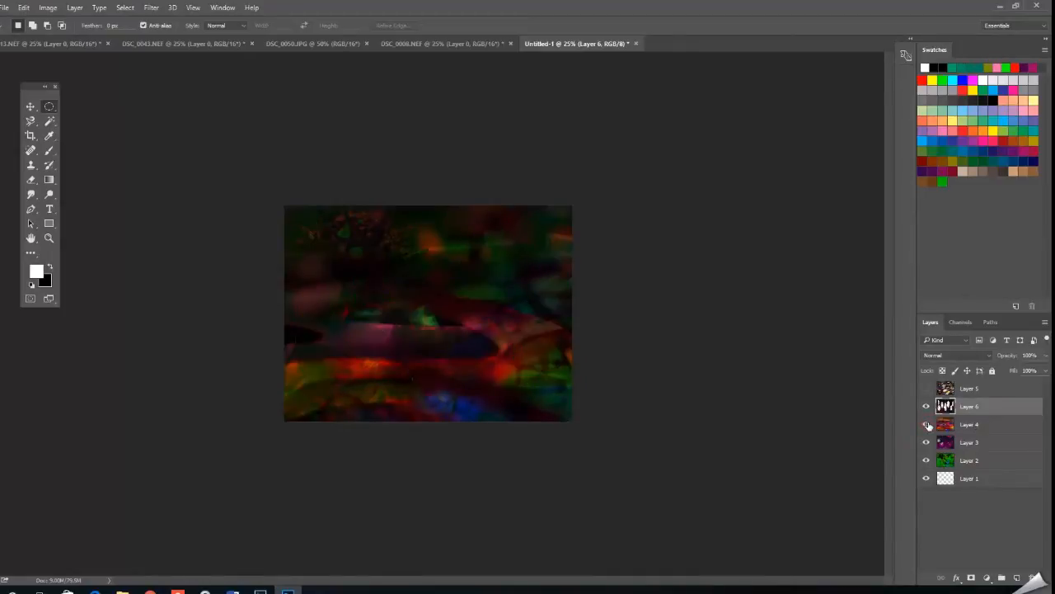
pyautogui.click(926, 425)
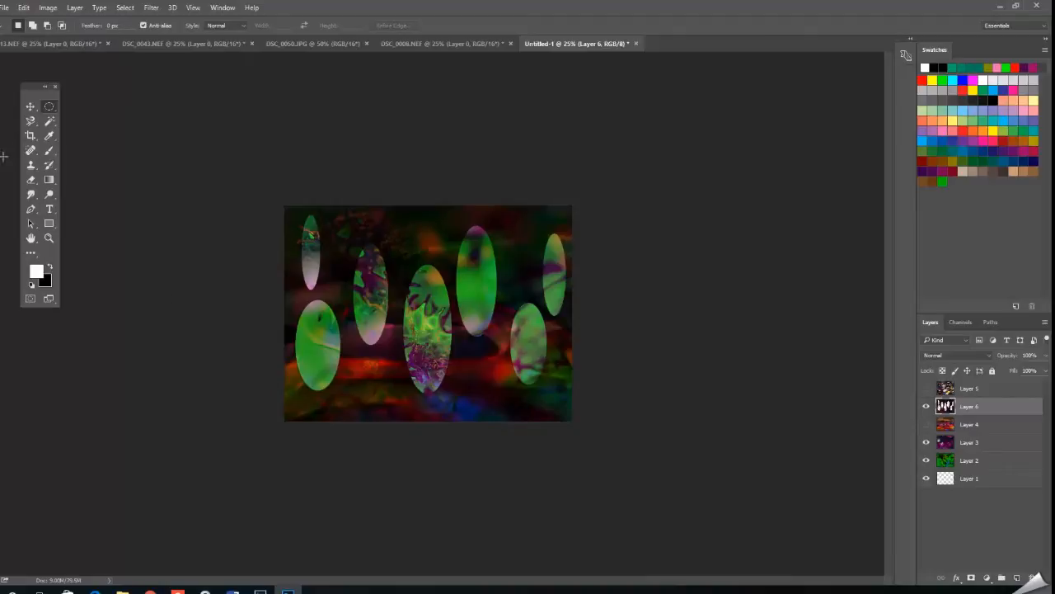
pyautogui.click(29, 108)
pyautogui.moveTo(491, 379)
pyautogui.mouseDown()
pyautogui.moveTo(473, 349)
pyautogui.moveTo(516, 339)
pyautogui.moveTo(485, 391)
pyautogui.moveTo(453, 407)
pyautogui.moveTo(507, 383)
pyautogui.moveTo(492, 375)
pyautogui.moveTo(500, 389)
pyautogui.mouseUp()
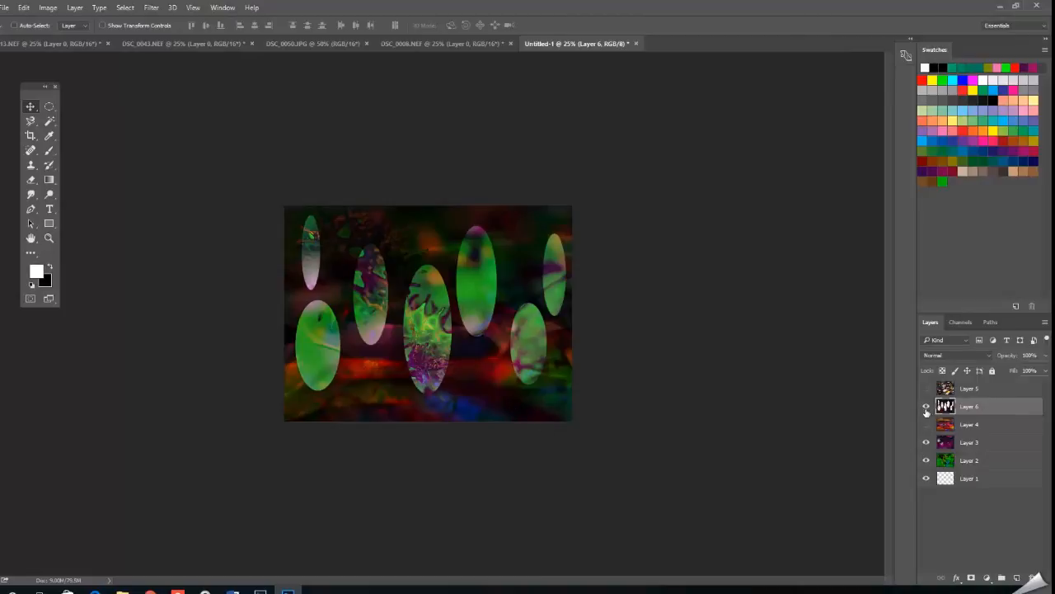
# Start a Distort transform on Layer 6, squashing it toward the lower half of the canvas and tilting it counterclockwise.
pyautogui.click(23, 8)
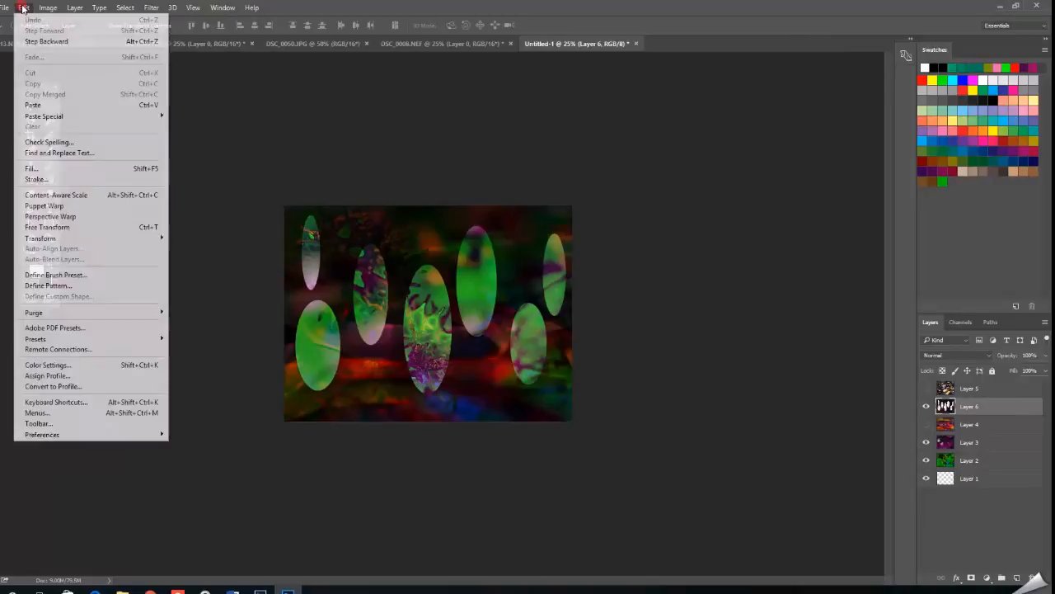
pyautogui.moveTo(81, 241)
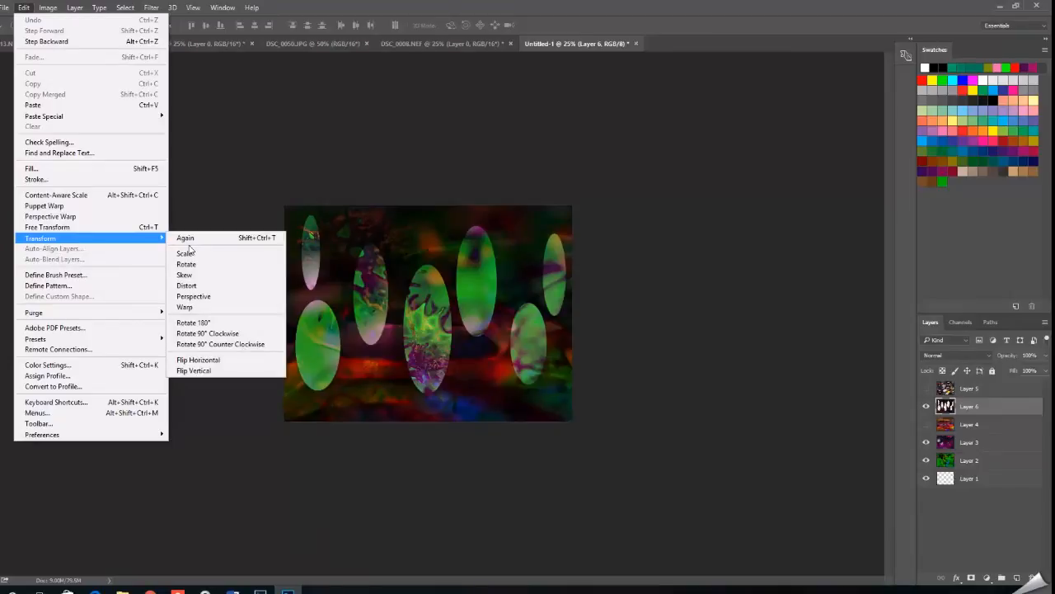
pyautogui.click(212, 285)
pyautogui.moveTo(429, 208); pyautogui.dragTo(414, 281)
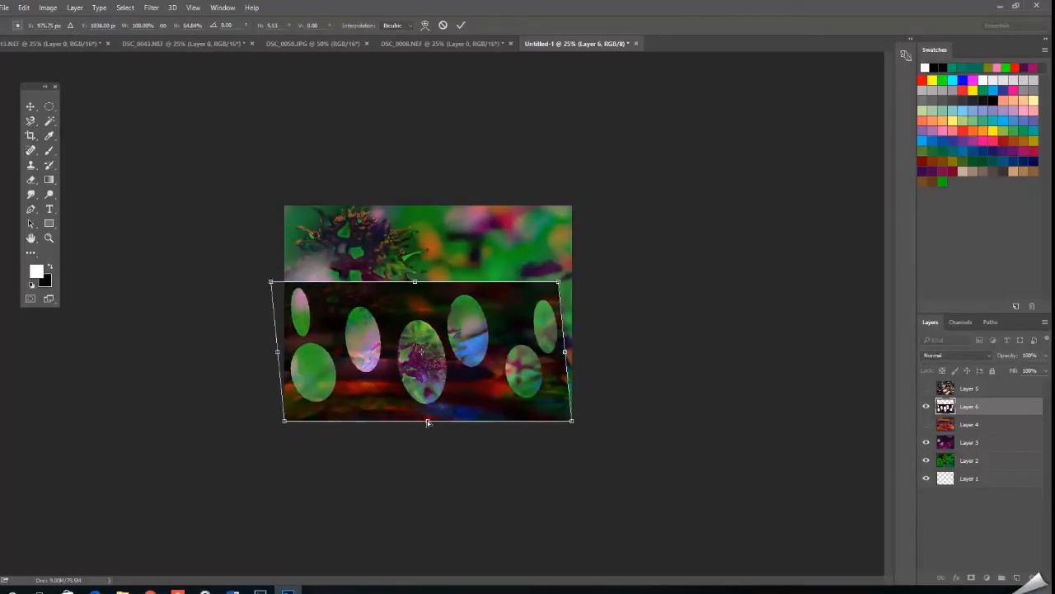
pyautogui.moveTo(427, 420); pyautogui.dragTo(432, 398)
pyautogui.moveTo(279, 345); pyautogui.dragTo(294, 370)
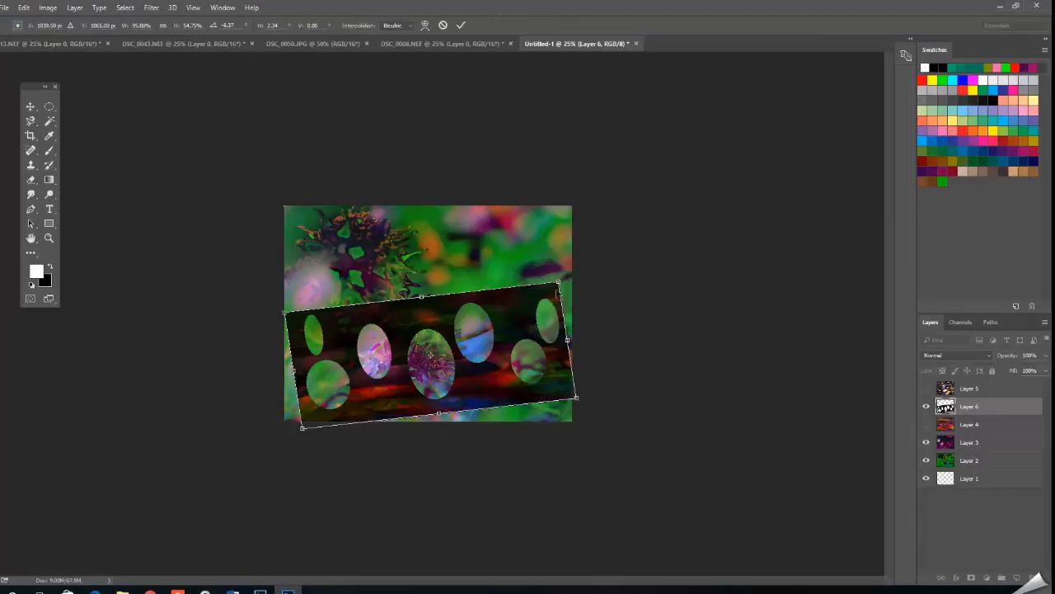
# Stretch Layer 6 into a large slanted shape reaching beyond the canvas's upper edge, apply the distortion, and shift the layer slightly upward.
pyautogui.moveTo(561, 284); pyautogui.dragTo(590, 132)
pyautogui.moveTo(438, 223); pyautogui.dragTo(425, 162)
pyautogui.moveTo(304, 429); pyautogui.dragTo(469, 439)
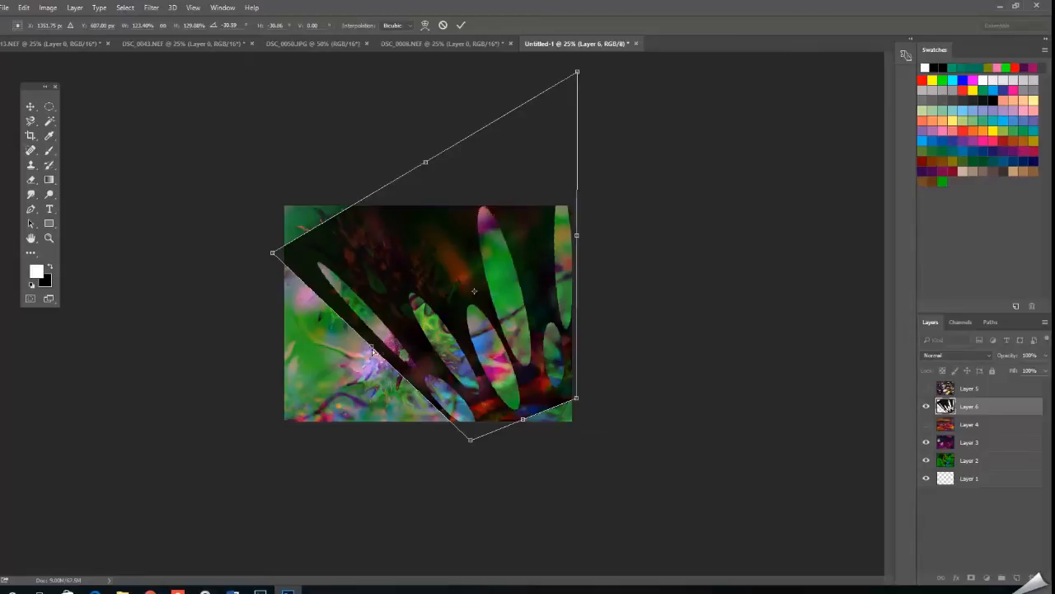
pyautogui.moveTo(372, 350); pyautogui.dragTo(300, 424)
pyautogui.moveTo(324, 328); pyautogui.dragTo(317, 277)
pyautogui.moveTo(482, 403); pyautogui.dragTo(476, 375)
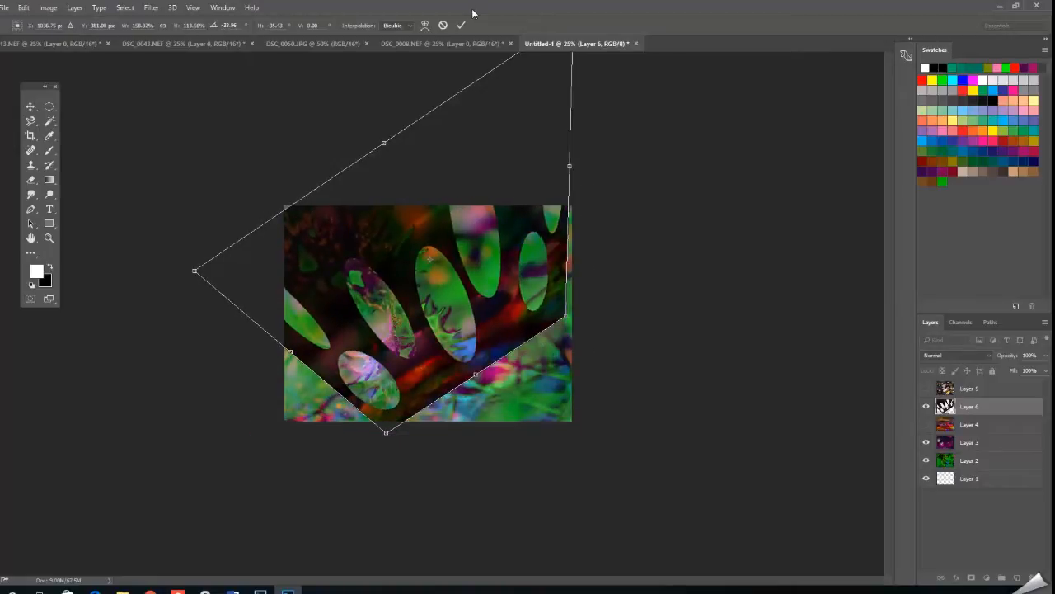
pyautogui.moveTo(380, 252); pyautogui.dragTo(365, 257)
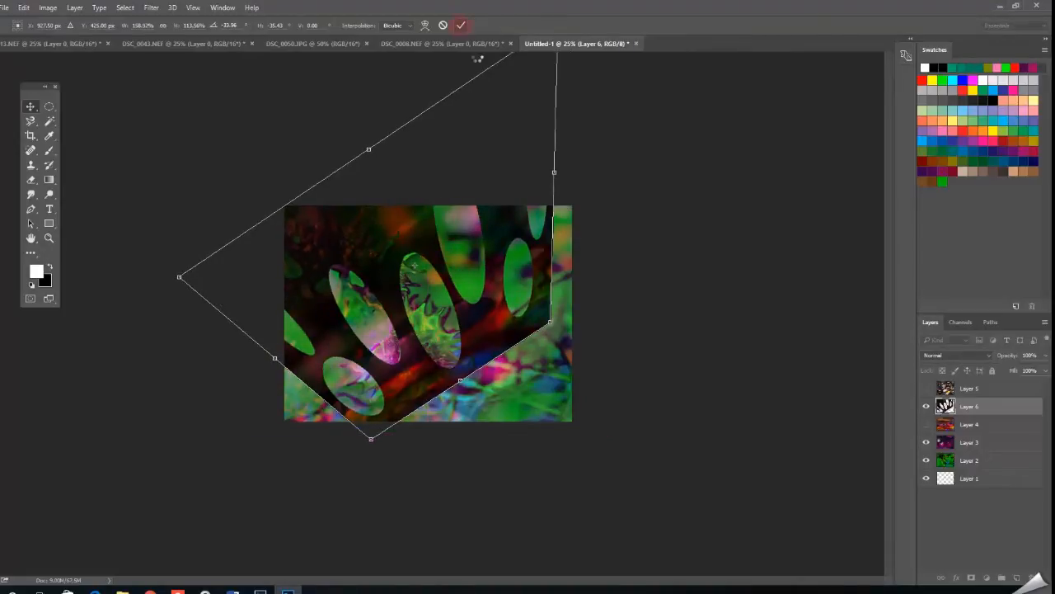
pyautogui.click(461, 27)
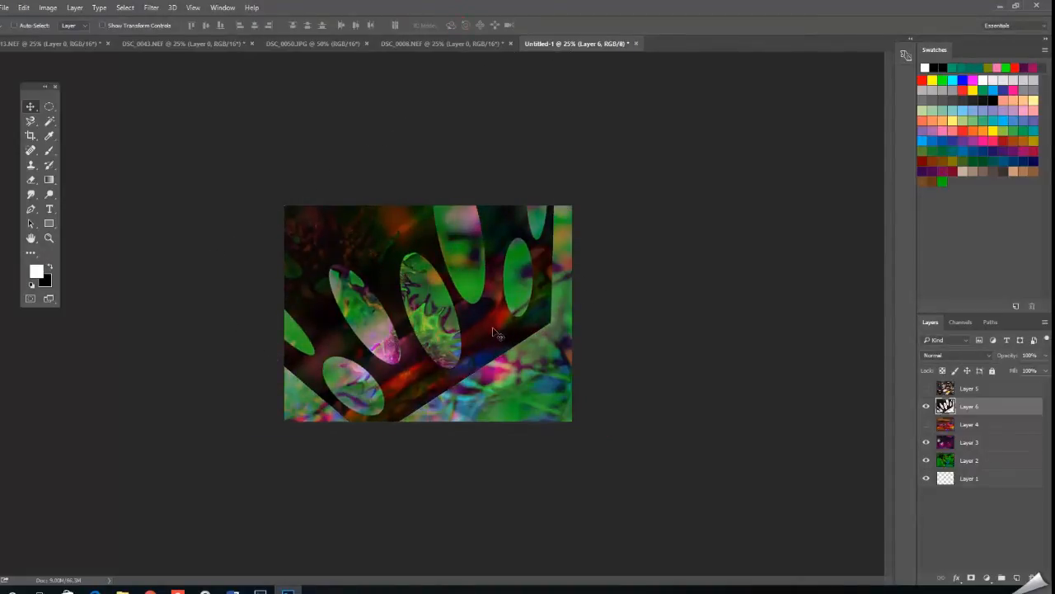
pyautogui.moveTo(497, 332)
pyautogui.mouseDown()
pyautogui.moveTo(483, 282)
pyautogui.moveTo(493, 297)
pyautogui.moveTo(482, 315)
pyautogui.moveTo(488, 307)
pyautogui.moveTo(518, 368)
pyautogui.moveTo(481, 319)
pyautogui.moveTo(466, 308)
pyautogui.moveTo(449, 322)
pyautogui.moveTo(478, 288)
pyautogui.moveTo(494, 332)
pyautogui.mouseUp()
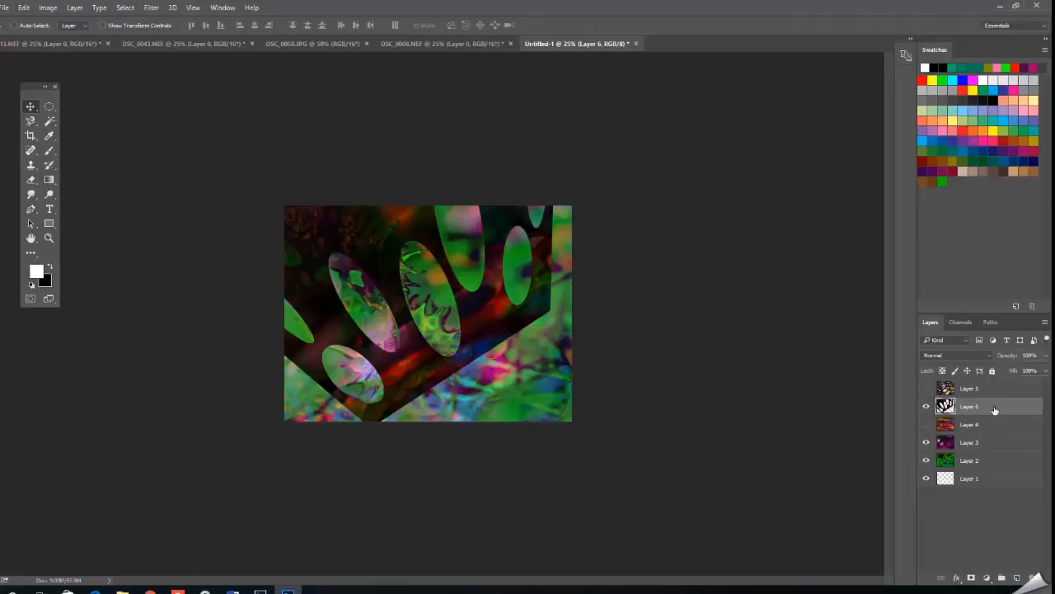
# Duplicate Layer 6 as "Layer 6 copy" and move the copy down and to the left.
pyautogui.rightClick(994, 405)
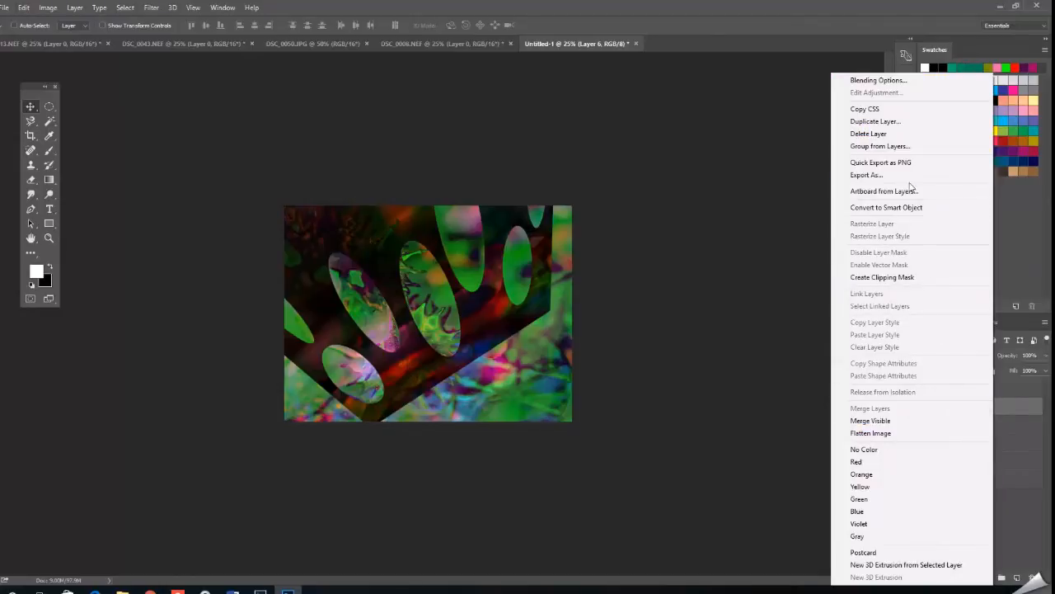
pyautogui.click(876, 122)
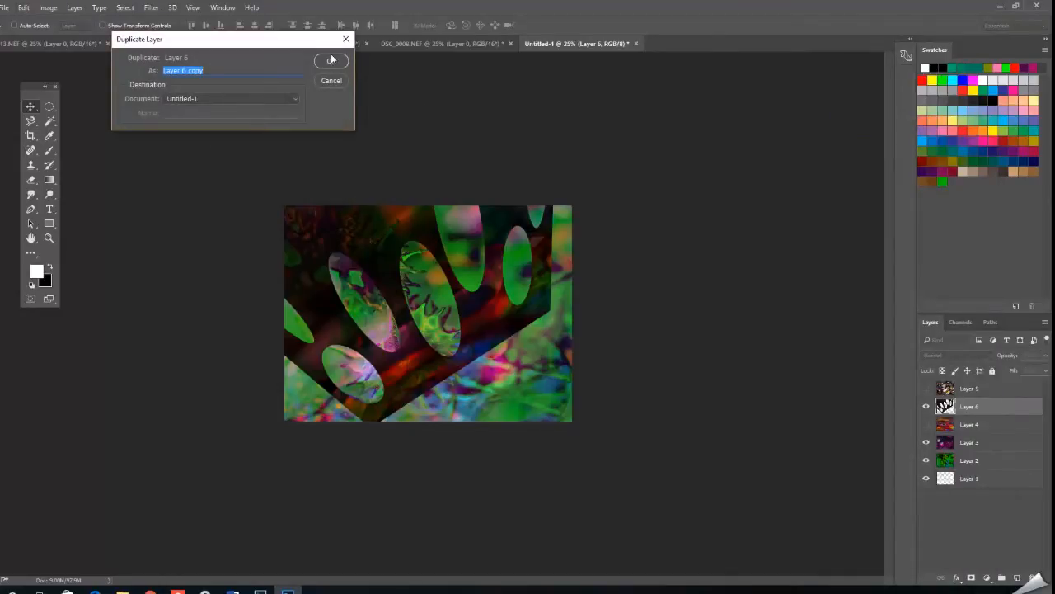
pyautogui.click(331, 60)
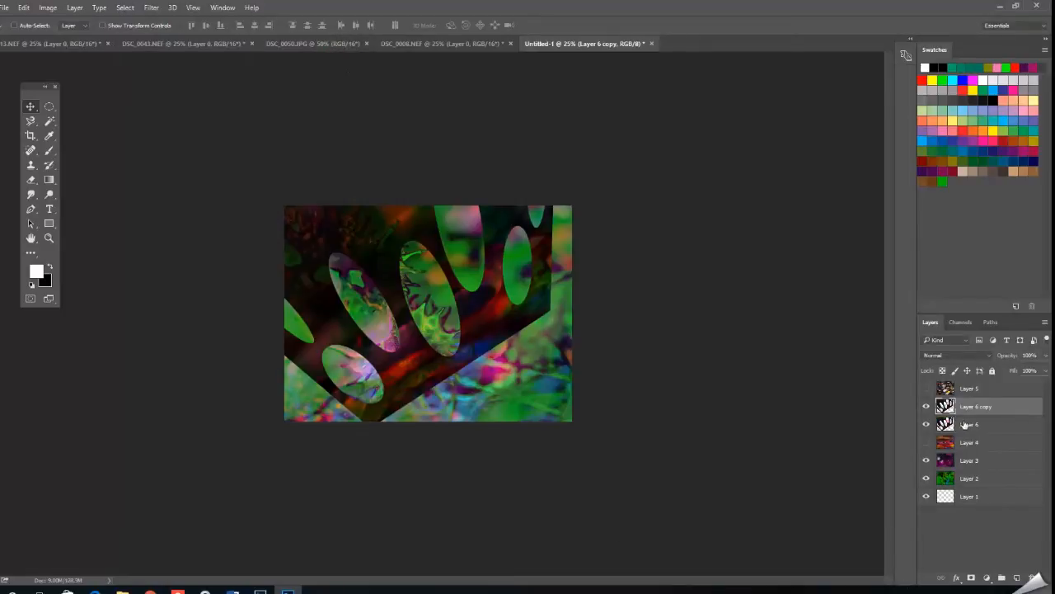
pyautogui.moveTo(480, 319); pyautogui.dragTo(459, 352)
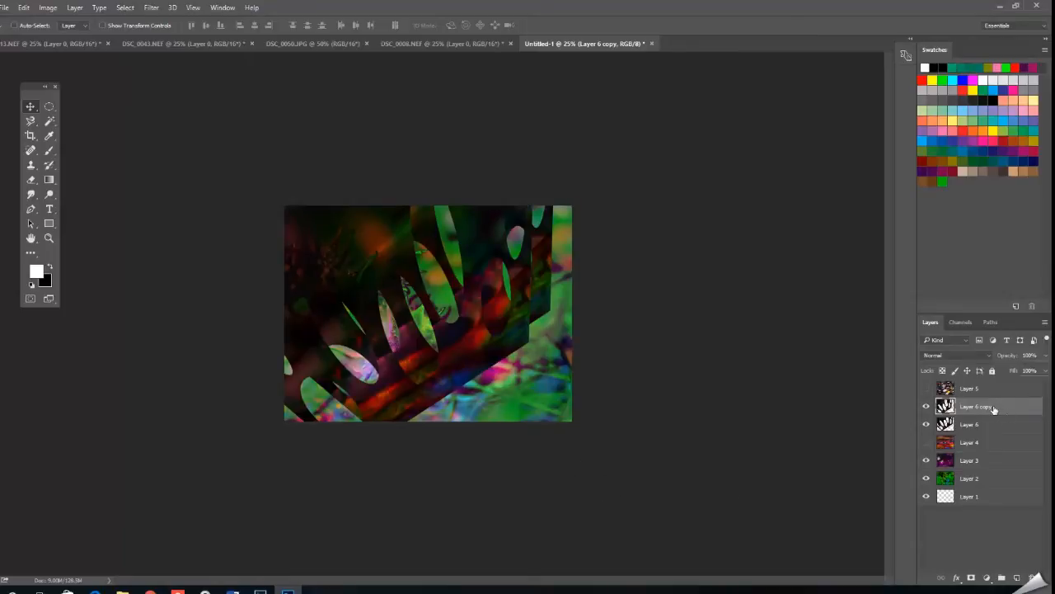
# Duplicate "Layer 6 copy" and move the new copy to the right across the canvas.
pyautogui.rightClick(992, 406)
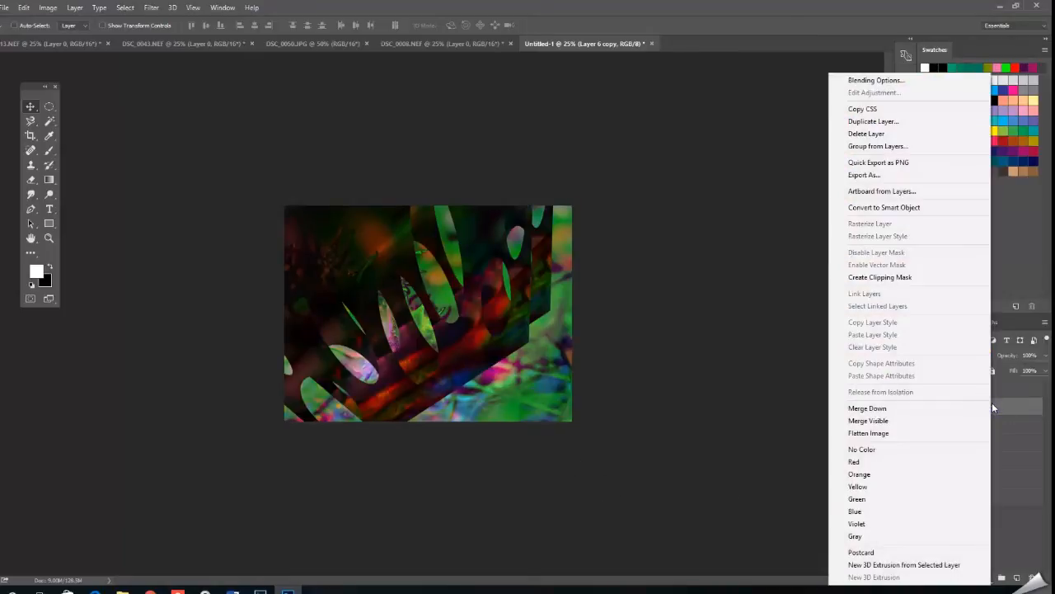
pyautogui.click(887, 124)
pyautogui.click(329, 62)
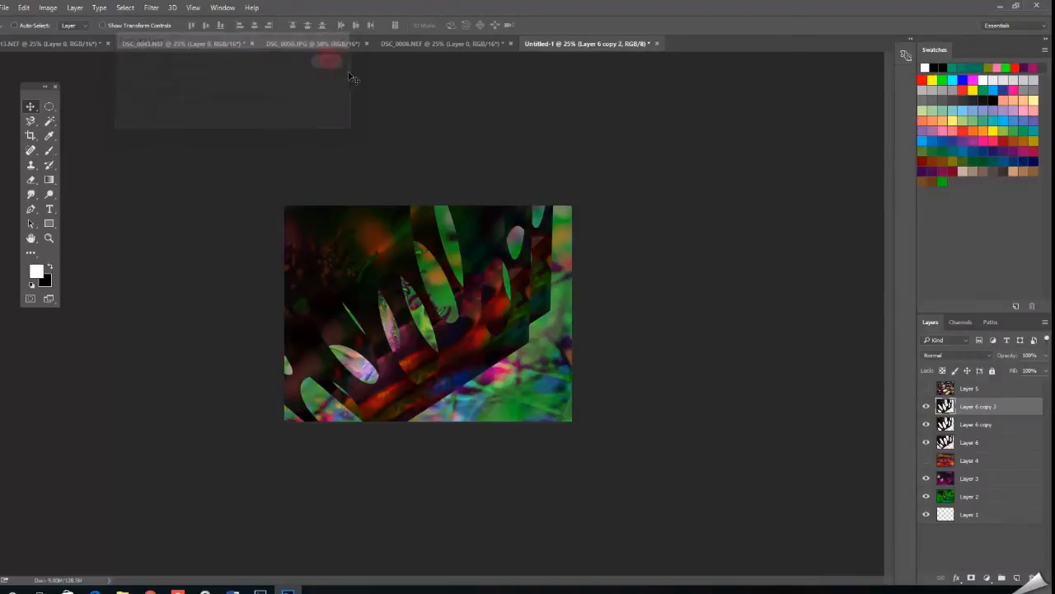
pyautogui.moveTo(474, 333); pyautogui.dragTo(542, 331)
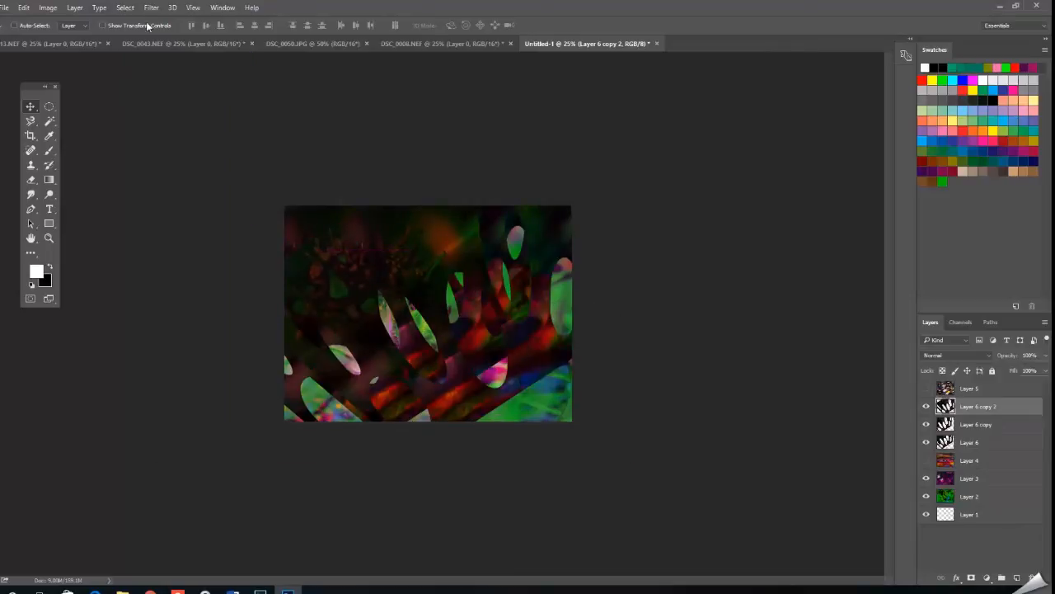
# Flip "Layer 6 copy 2" horizontally and reposition it up and to the right.
pyautogui.click(24, 8)
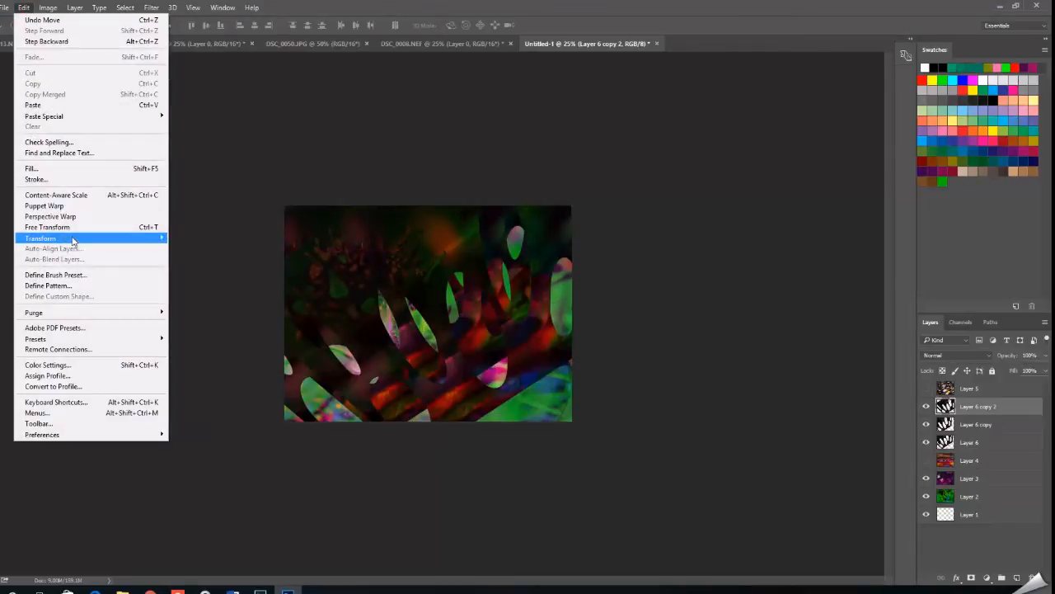
pyautogui.moveTo(74, 239)
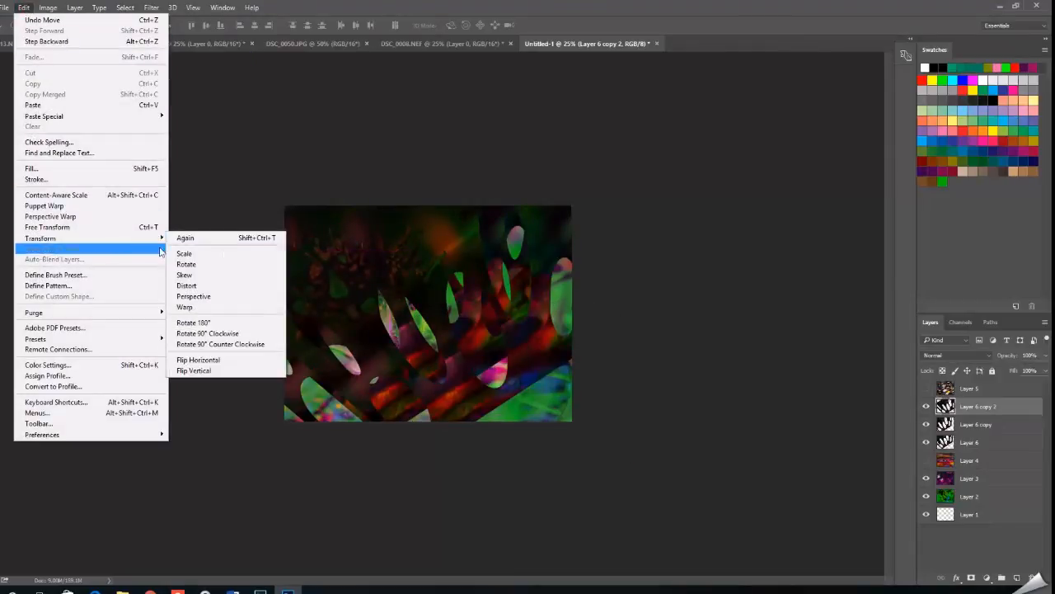
pyautogui.click(236, 366)
pyautogui.moveTo(475, 367); pyautogui.dragTo(538, 338)
# Rotate "Layer 6 copy 2" by about 135 degrees and place its edge across the lower-right part of the canvas.
pyautogui.click(23, 8)
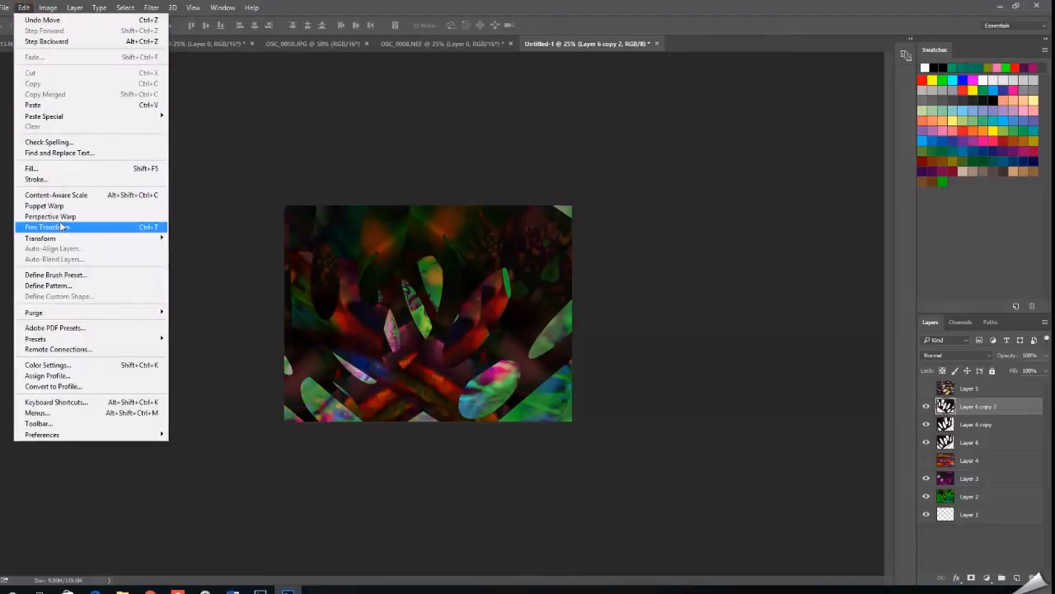
pyautogui.moveTo(67, 239)
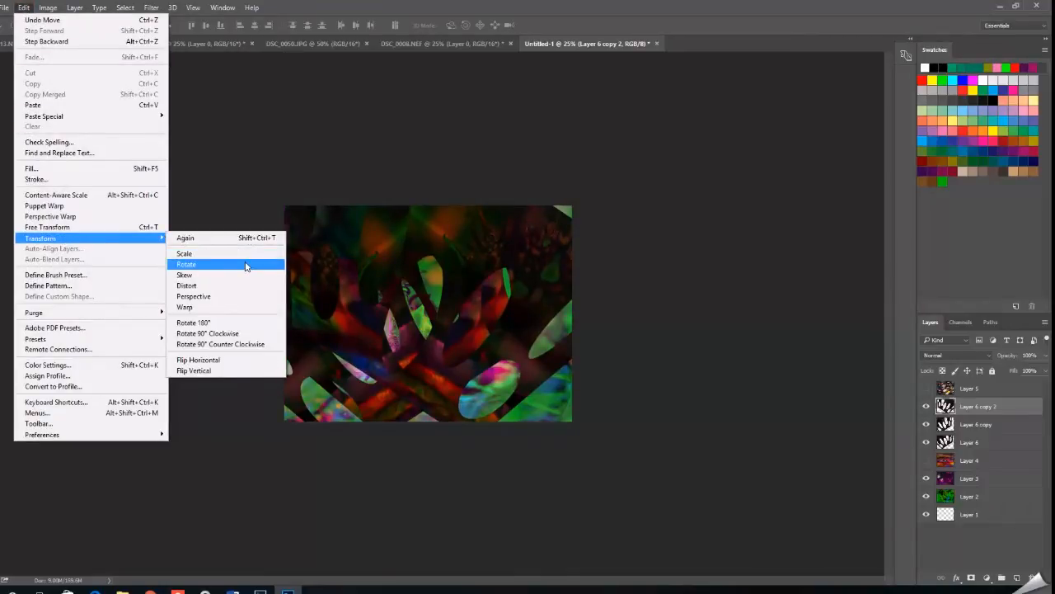
pyautogui.click(246, 265)
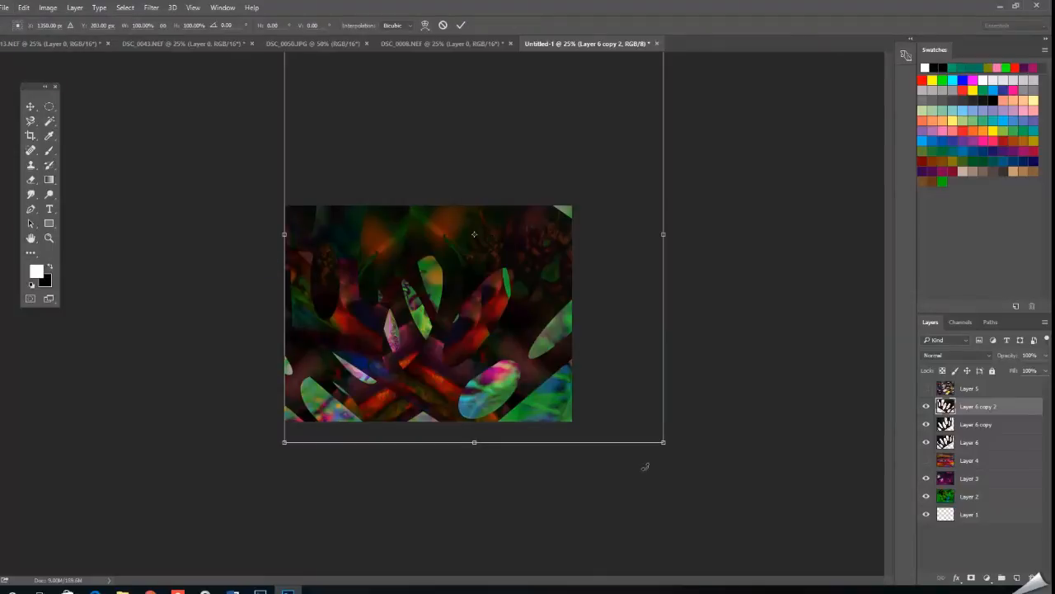
pyautogui.moveTo(683, 455); pyautogui.dragTo(16, 315)
pyautogui.moveTo(525, 290); pyautogui.dragTo(511, 521)
pyautogui.moveTo(808, 444); pyautogui.dragTo(796, 392)
pyautogui.moveTo(436, 348); pyautogui.dragTo(491, 381)
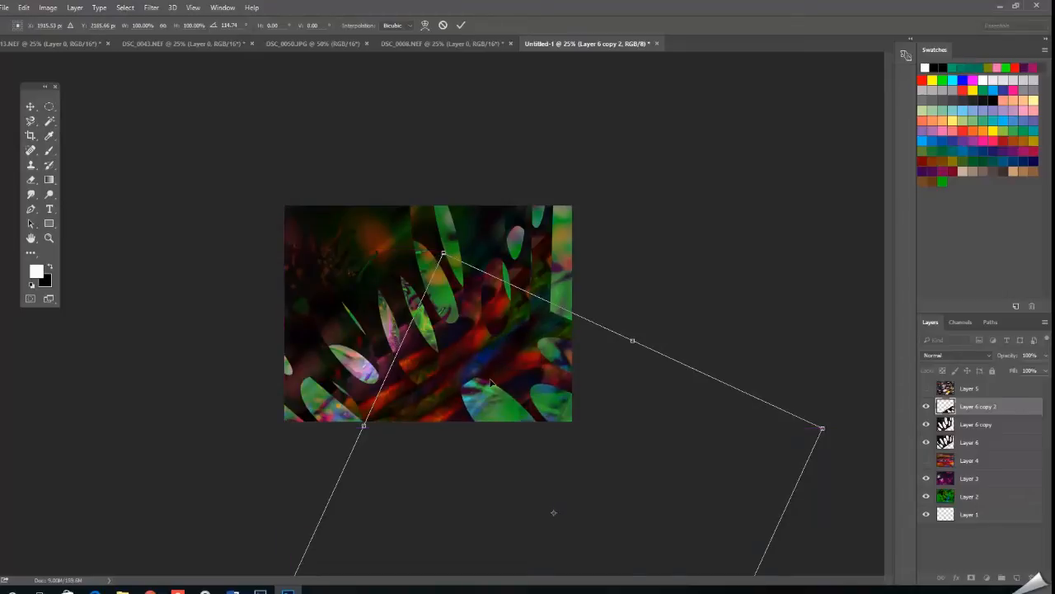
# Fine-tune the position of the rotated "Layer 6 copy 2" in small nudges and apply the transform.
pyautogui.press('Up')
pyautogui.press('Up')
pyautogui.press('Right')
pyautogui.press('Right')
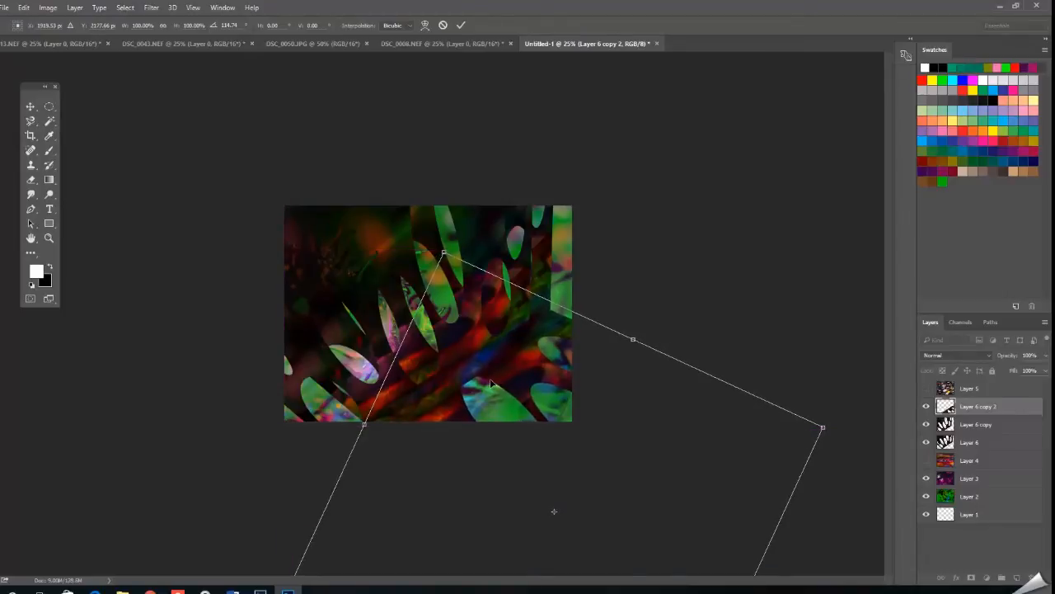
pyautogui.press('Down')
pyautogui.press('Down')
pyautogui.press('Down')
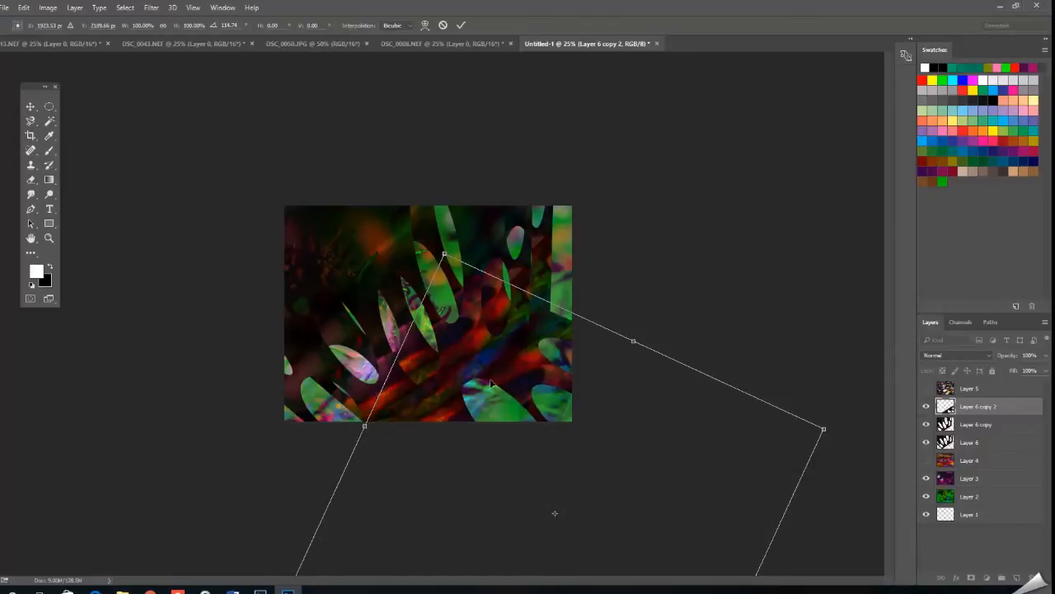
pyautogui.click(460, 28)
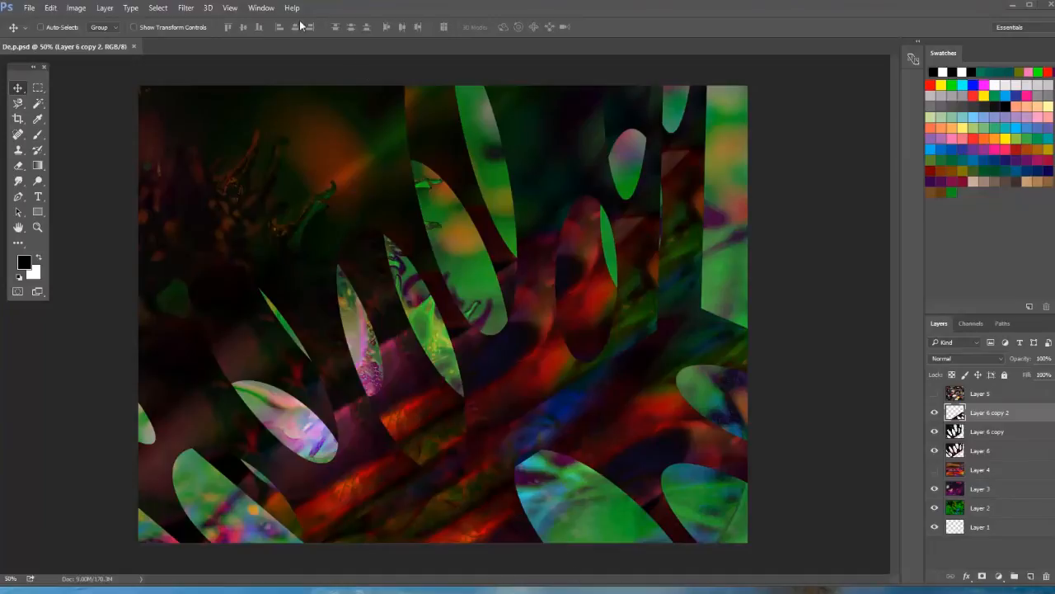
# Show the Libraries with the Favorite Marks graphics and place them clear of the canvas.
pyautogui.click(262, 7)
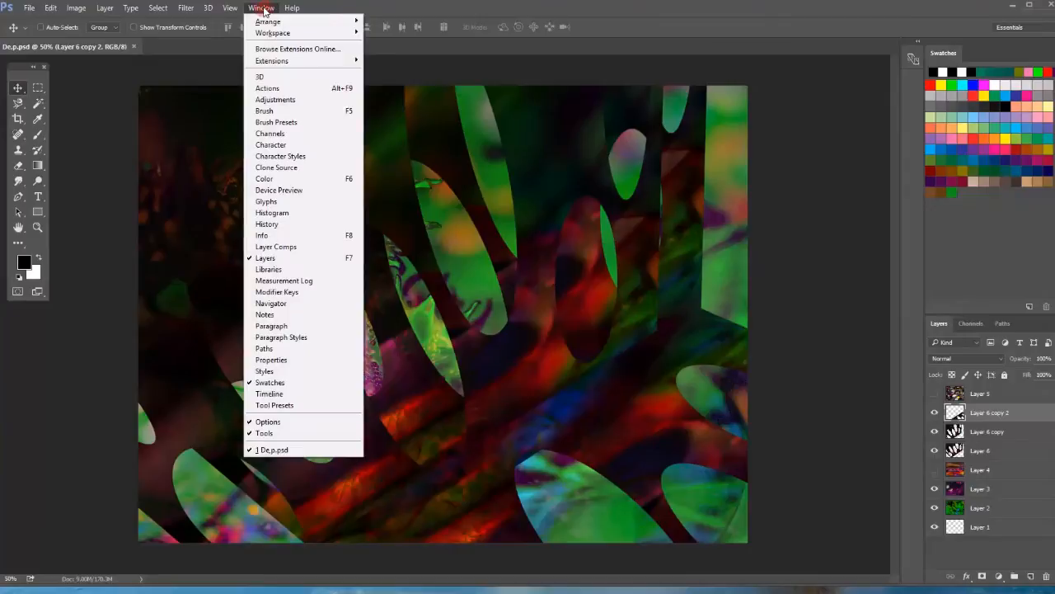
pyautogui.click(305, 271)
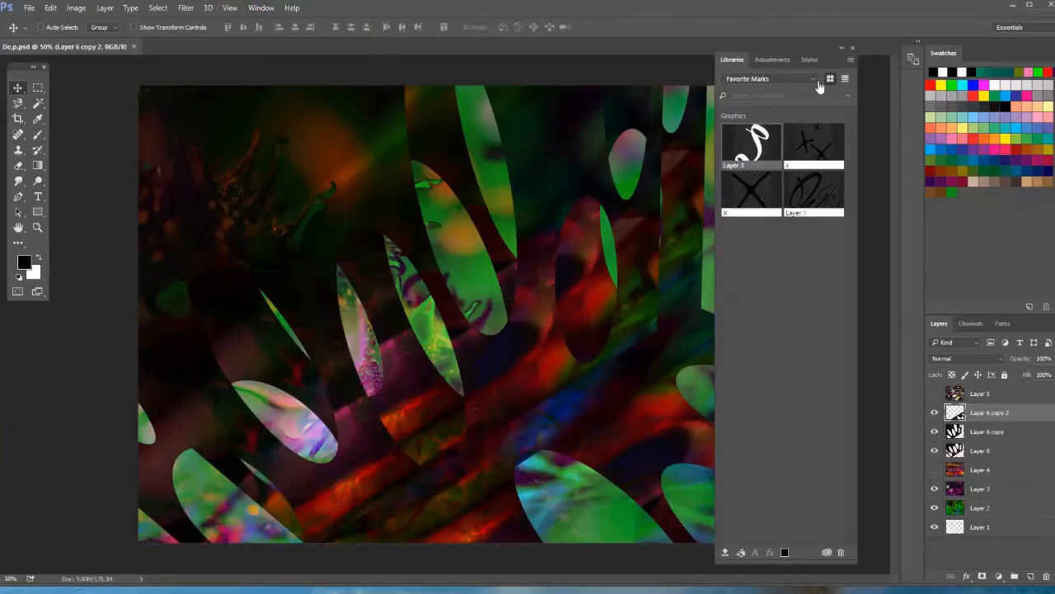
pyautogui.moveTo(791, 44); pyautogui.dragTo(907, 58)
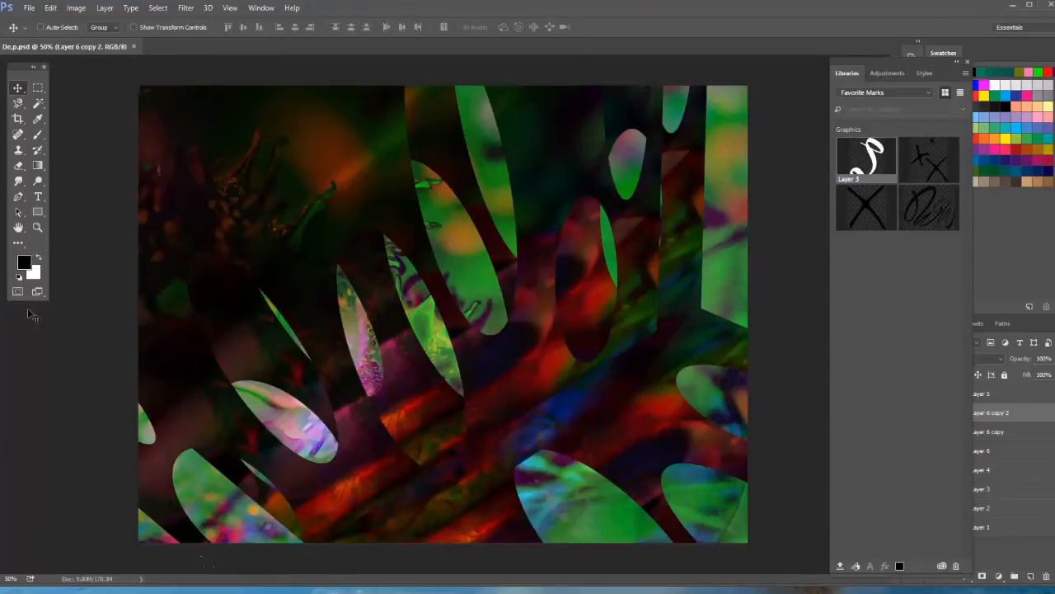
# Create a new transparent document at the clipboard size of 161 x 131 px.
pyautogui.click(30, 8)
pyautogui.click(33, 16)
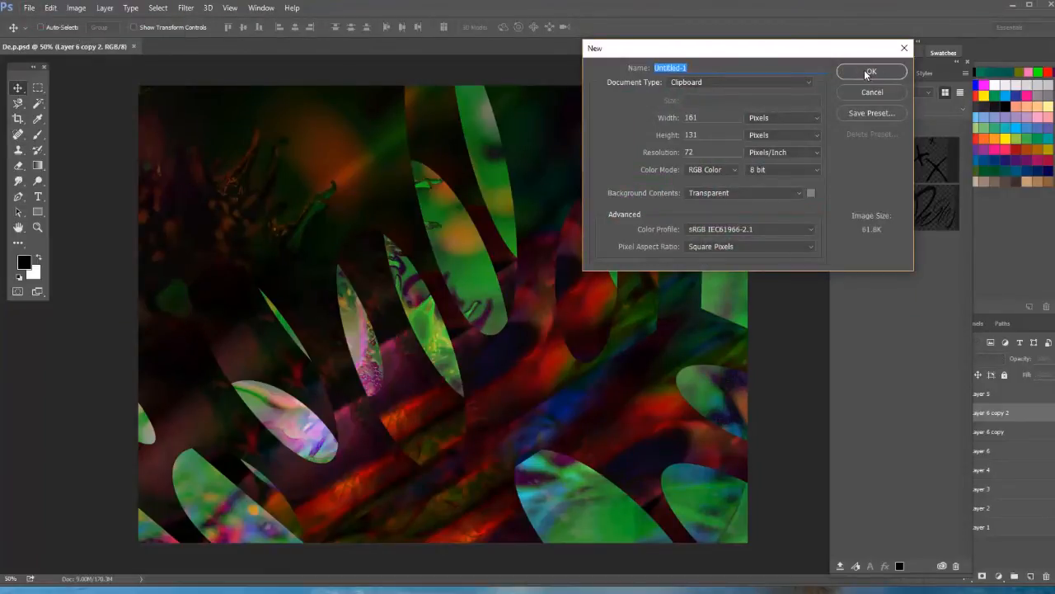
pyautogui.click(865, 72)
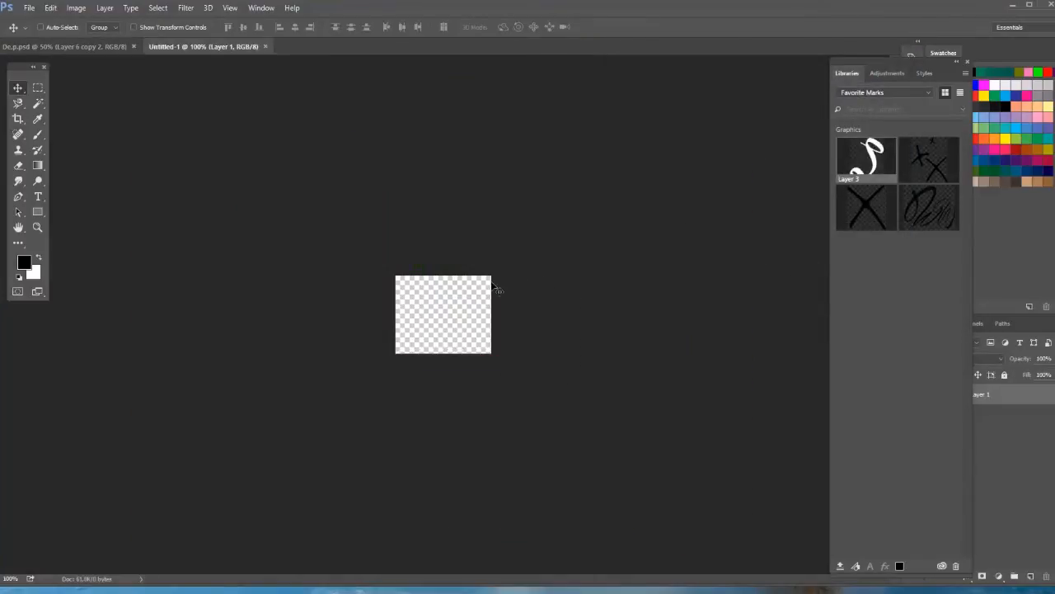
# Create another new transparent document measuring 400 x 400 px at 72 pixels/inch.
pyautogui.click(29, 8)
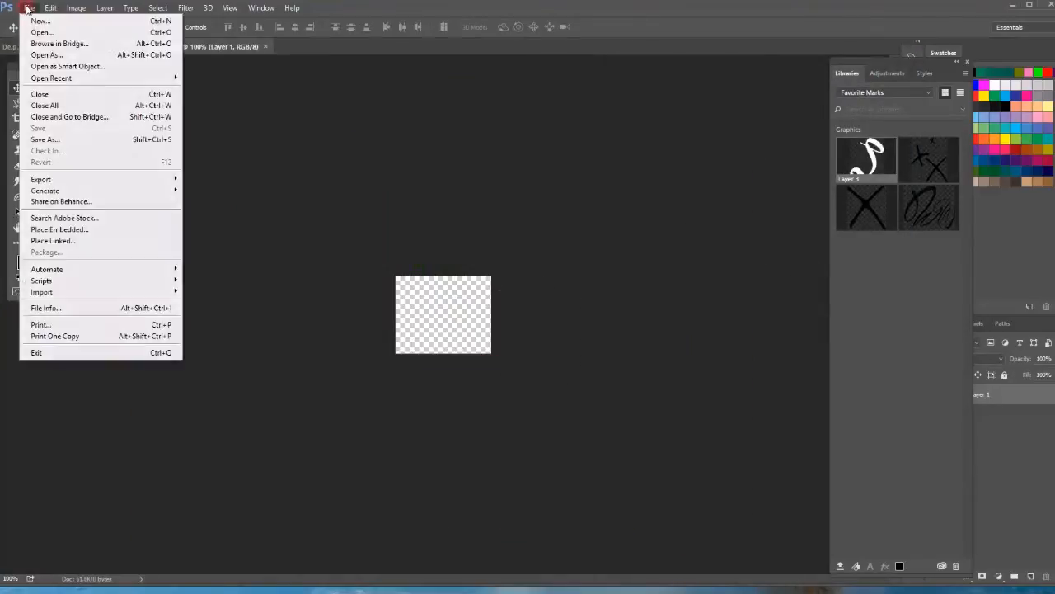
pyautogui.click(39, 22)
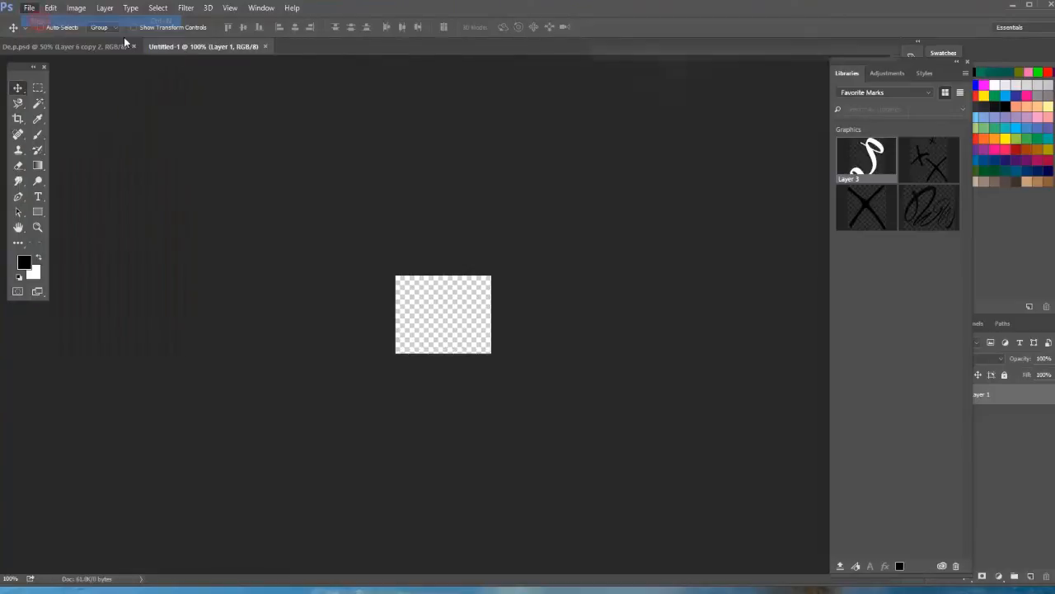
pyautogui.moveTo(714, 118); pyautogui.dragTo(656, 122)
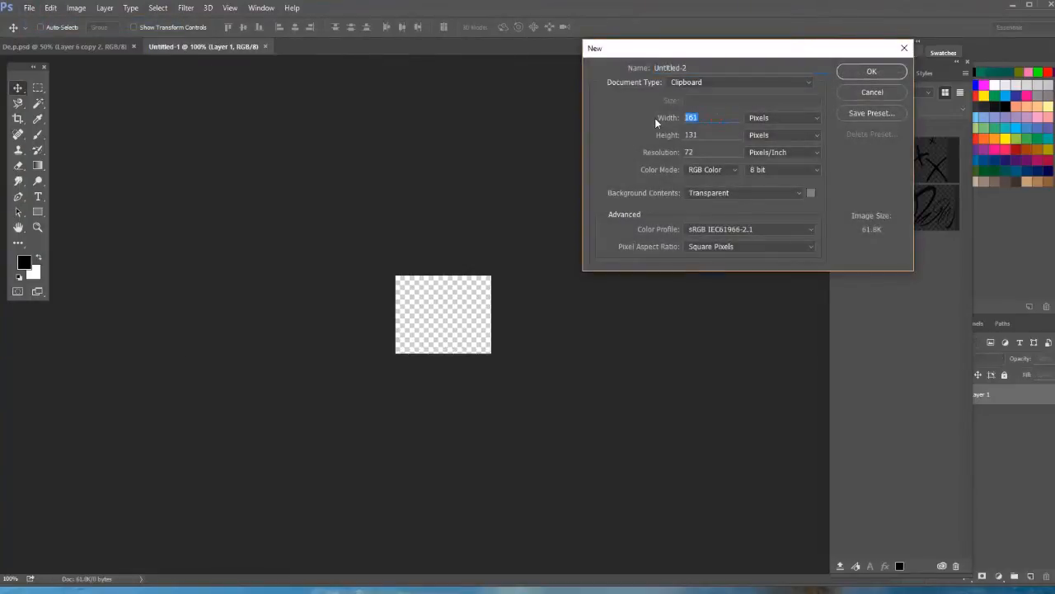
pyautogui.write('400')
pyautogui.moveTo(704, 134); pyautogui.dragTo(645, 139)
pyautogui.write('400')
pyautogui.click(872, 73)
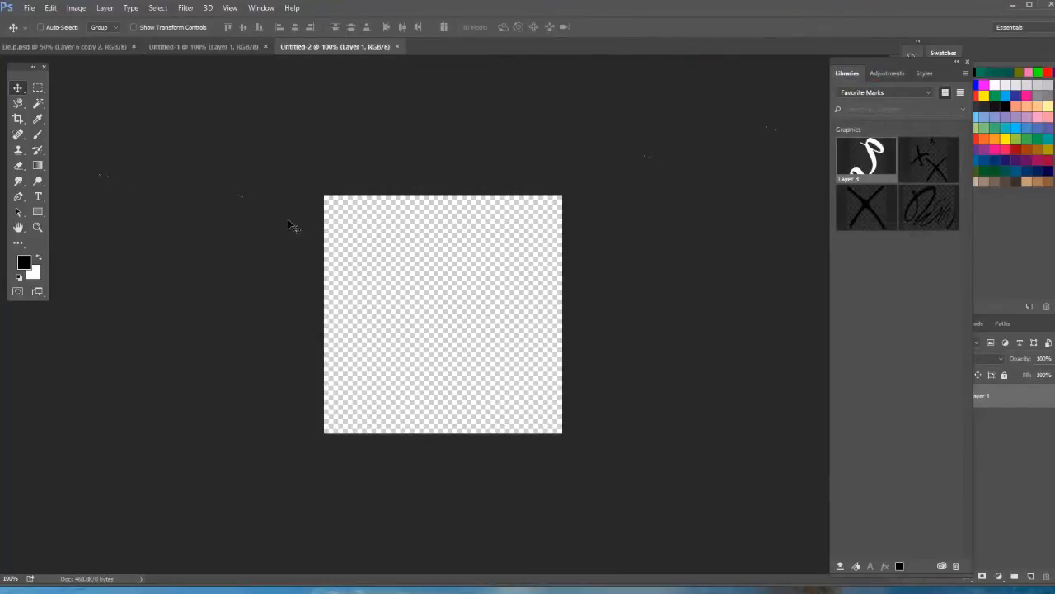
# Add a black "v" at 72 pt in Love Sans Regular in the upper-left area of the canvas and shift it slightly left.
pyautogui.hotkey('ctrl', '=')
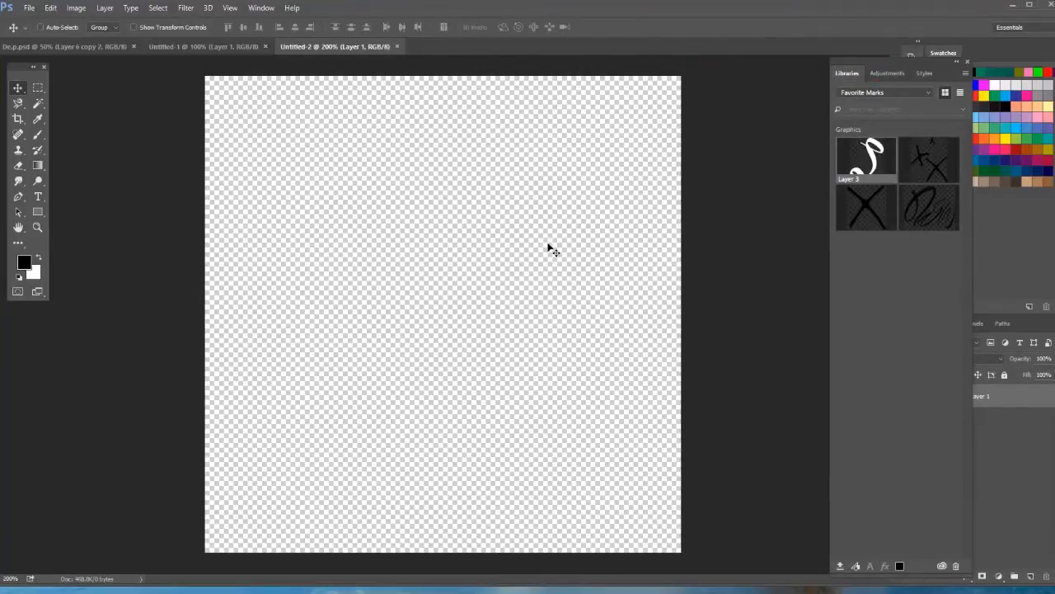
pyautogui.click(38, 197)
pyautogui.moveTo(334, 211); pyautogui.dragTo(551, 395)
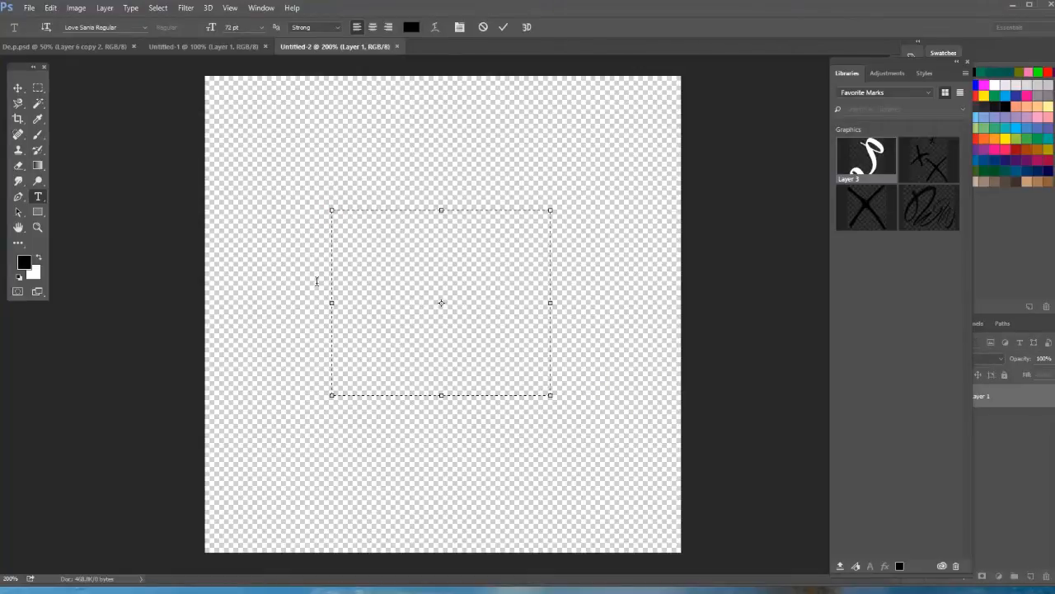
pyautogui.write('v')
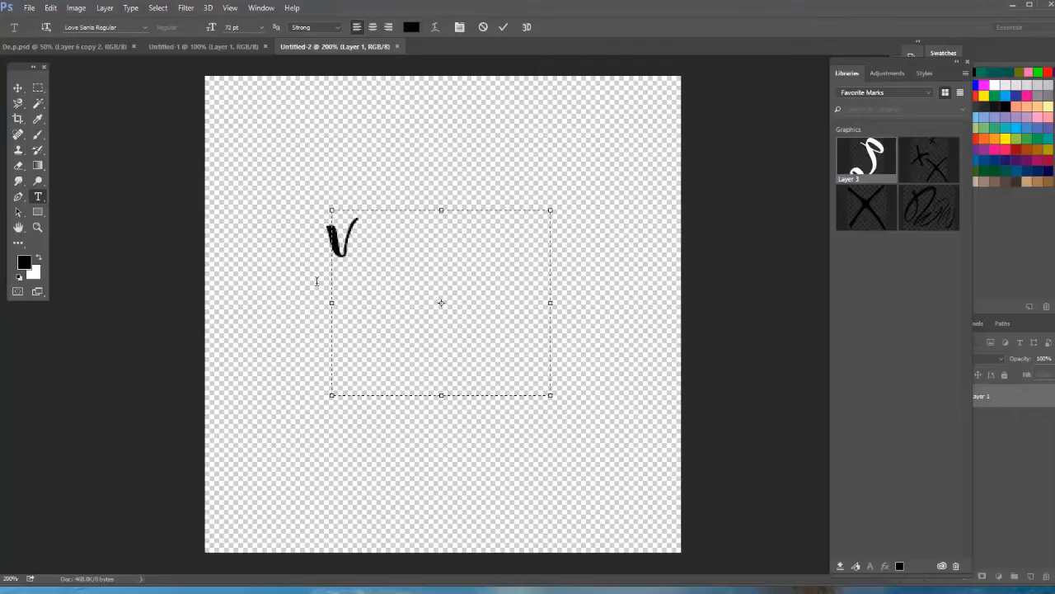
pyautogui.click(18, 87)
pyautogui.moveTo(338, 254); pyautogui.dragTo(333, 254)
# Add a second 72 pt "v" as a separate text layer and move it diagonally below and right of the first.
pyautogui.click(39, 198)
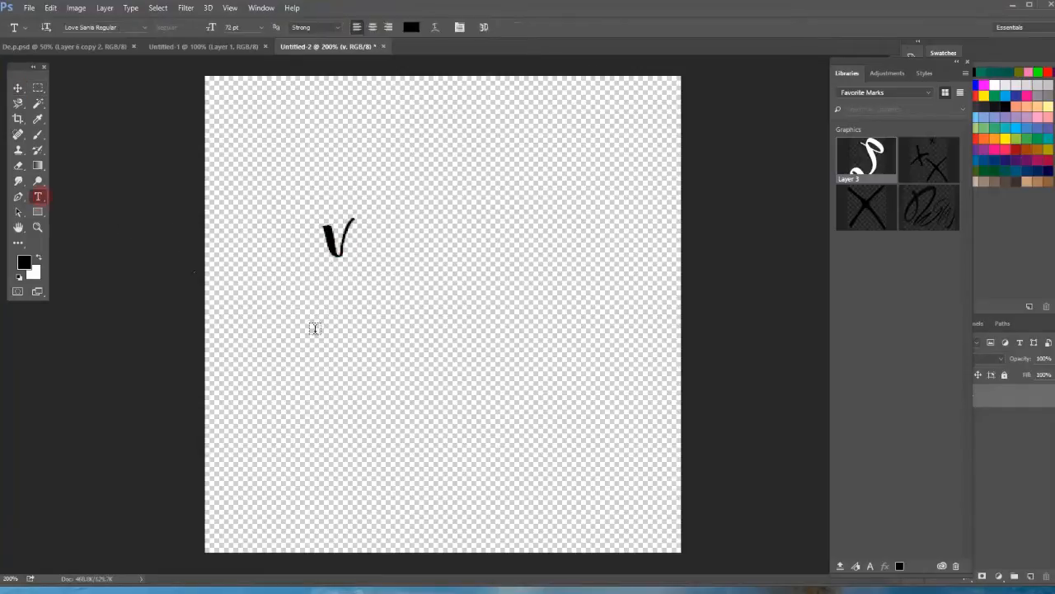
pyautogui.moveTo(337, 322); pyautogui.dragTo(435, 407)
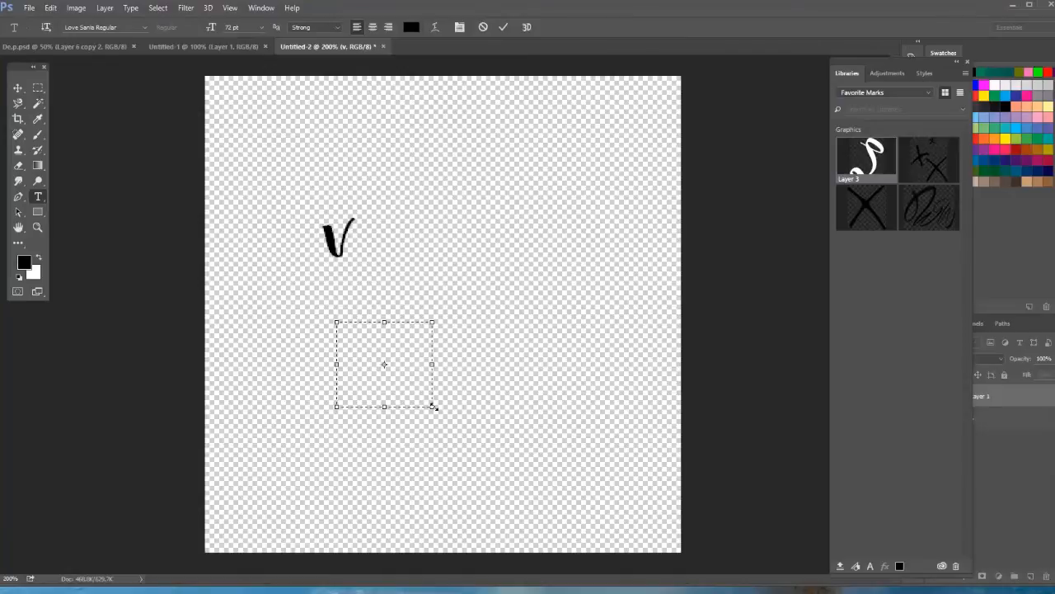
pyautogui.write('v')
pyautogui.click(504, 29)
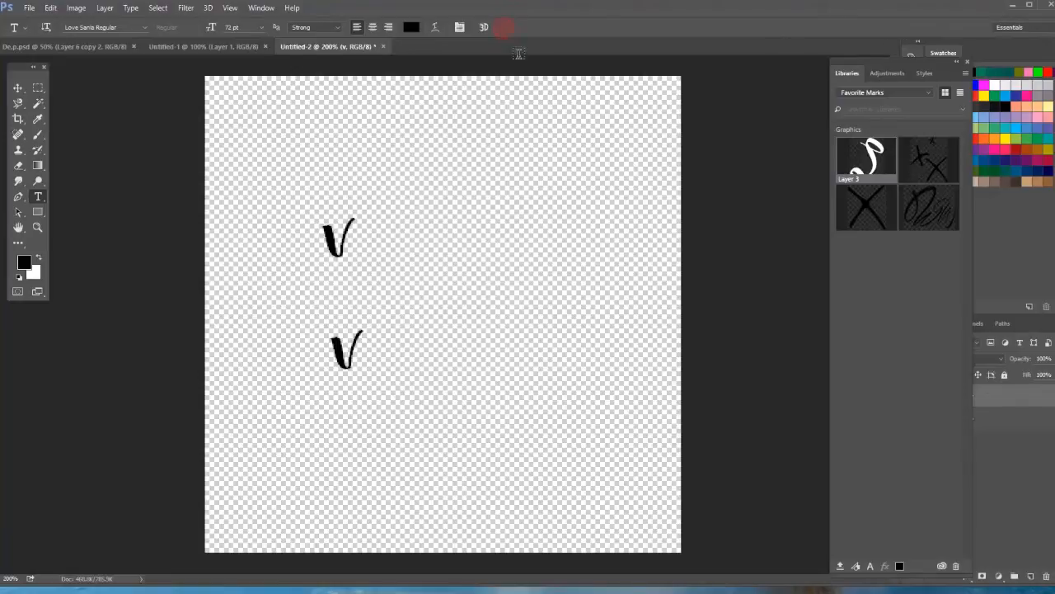
pyautogui.click(18, 87)
pyautogui.moveTo(342, 365); pyautogui.dragTo(374, 265)
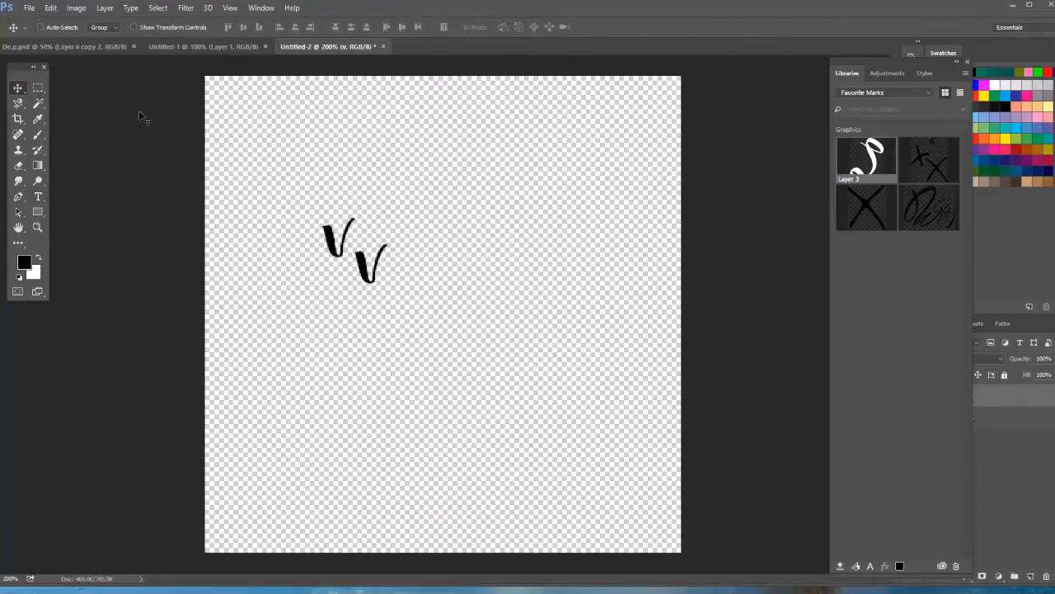
# Scale the second "v" up proportionally to about 178% so it extends above and left of the first.
pyautogui.click(51, 8)
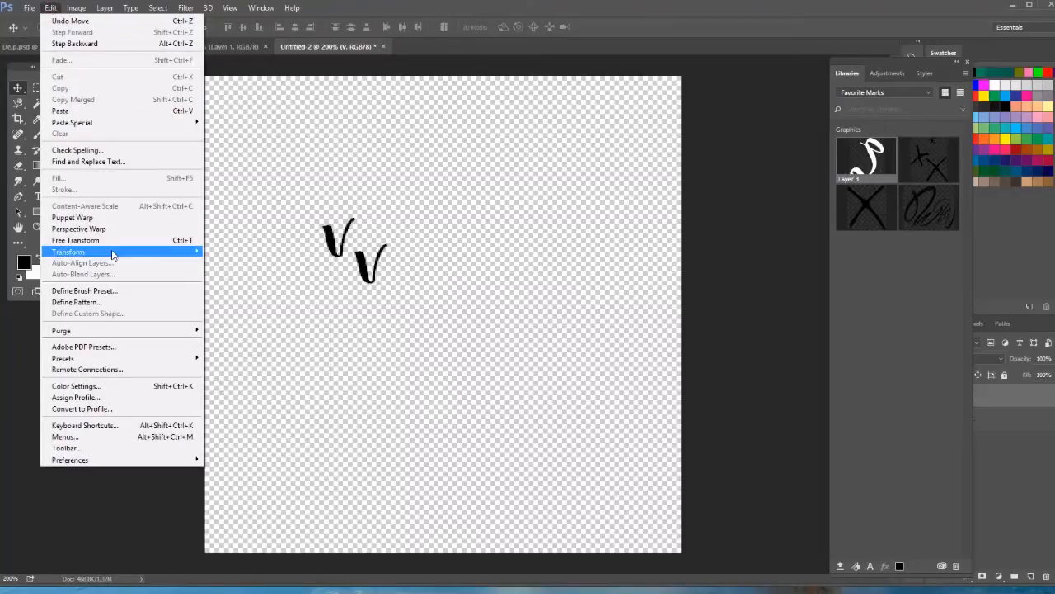
pyautogui.moveTo(113, 254)
pyautogui.click(231, 267)
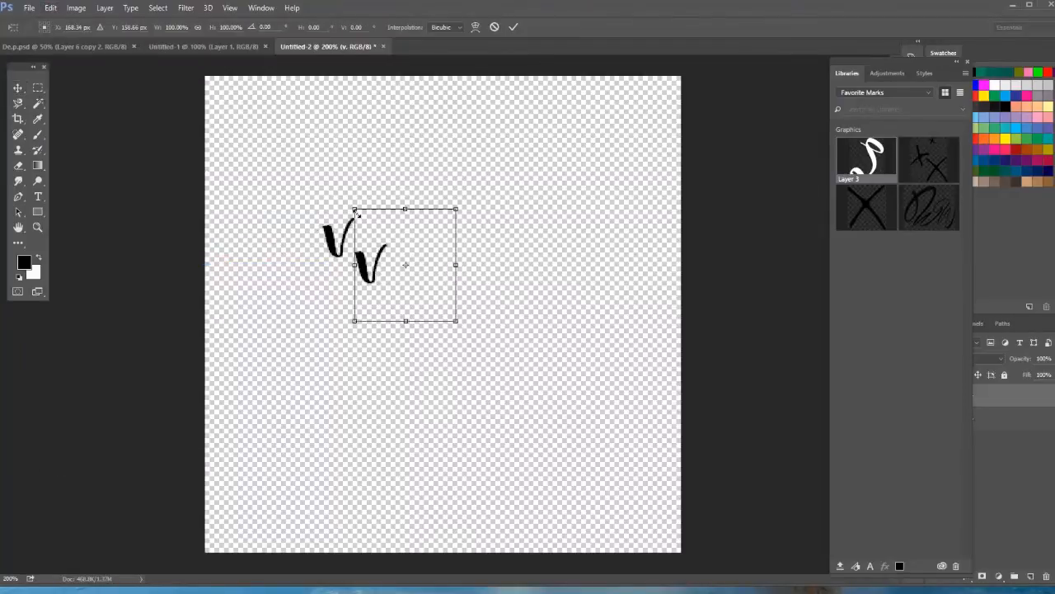
pyautogui.moveTo(352, 208); pyautogui.dragTo(243, 146)
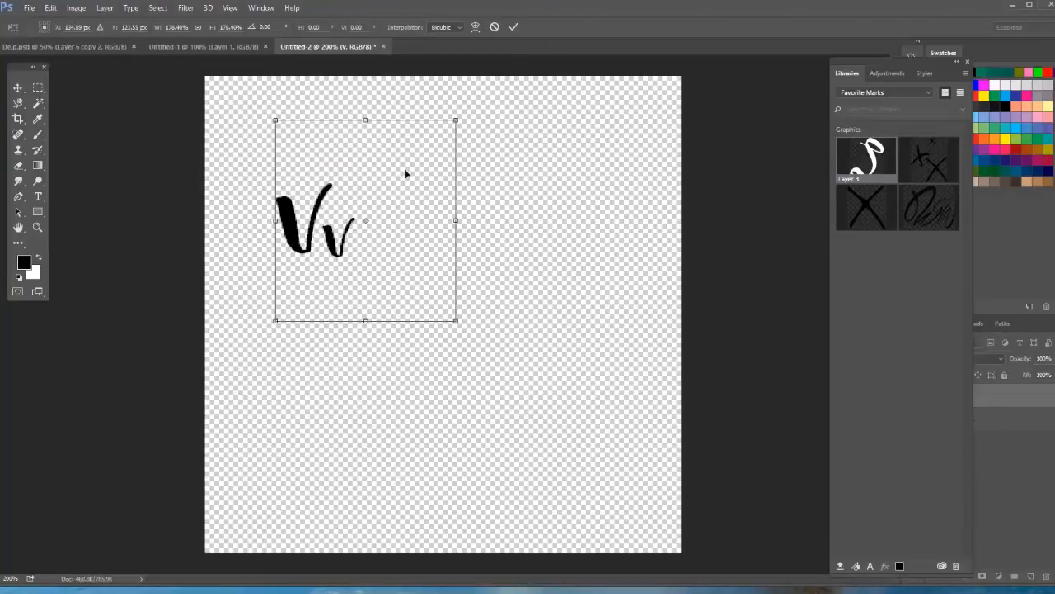
# Rotate the enlarged "v" clockwise by about 23 degrees and apply the transform.
pyautogui.click(51, 7)
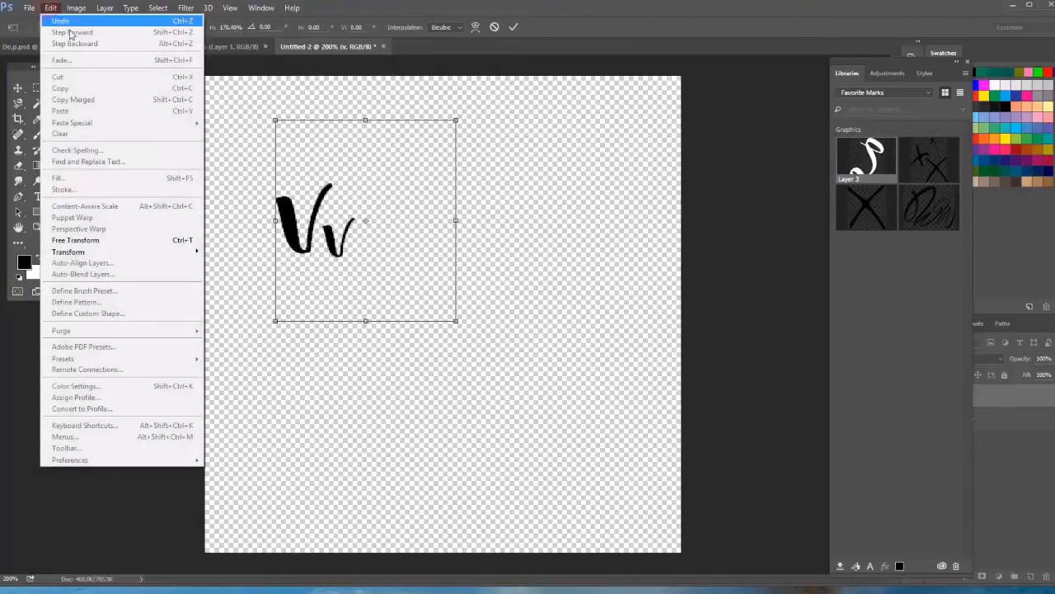
pyautogui.moveTo(102, 258)
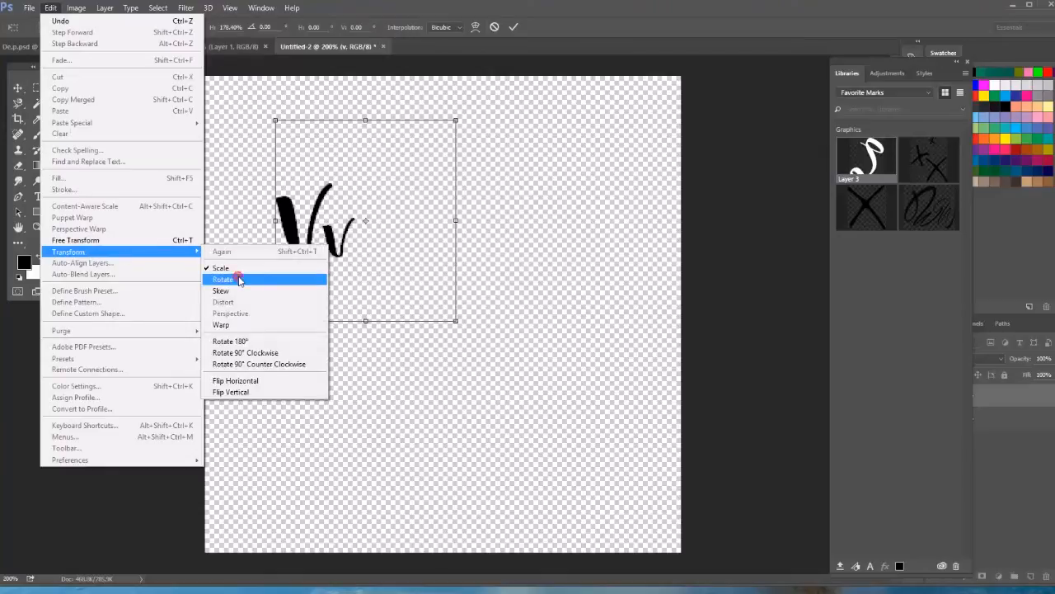
pyautogui.click(236, 279)
pyautogui.moveTo(459, 120)
pyautogui.mouseDown()
pyautogui.moveTo(462, 111)
pyautogui.moveTo(490, 141)
pyautogui.moveTo(490, 172)
pyautogui.mouseUp()
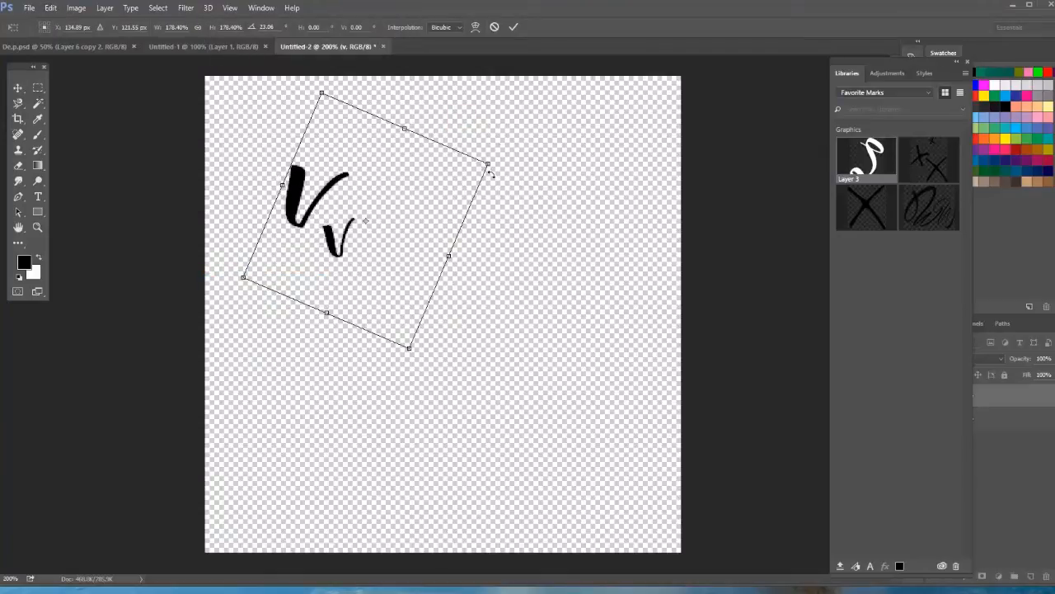
pyautogui.click(512, 29)
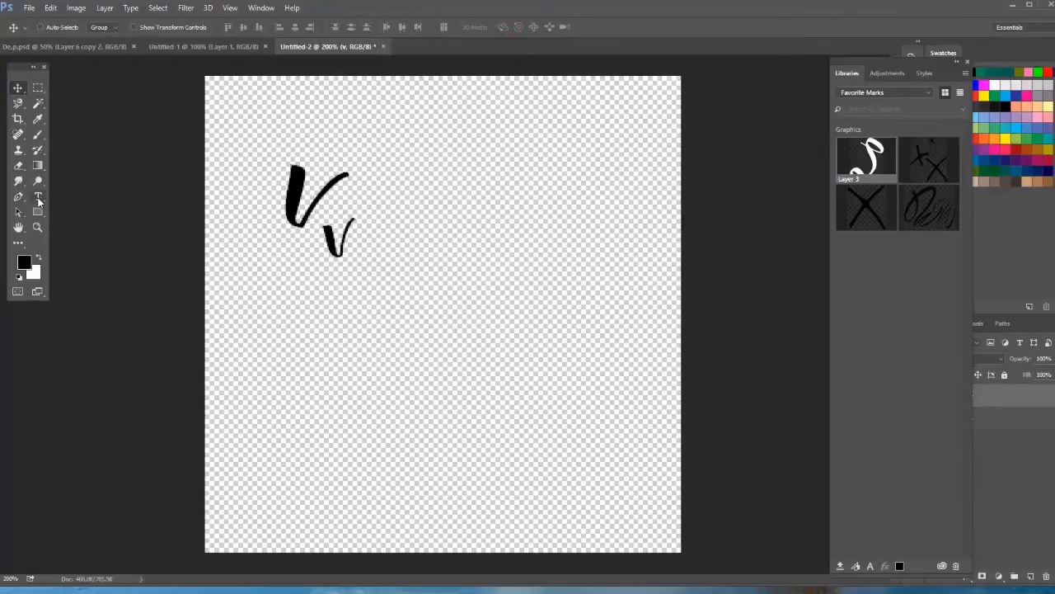
# Add a third 72 pt "v" to the right of the other two and shorten its text box.
pyautogui.click(38, 197)
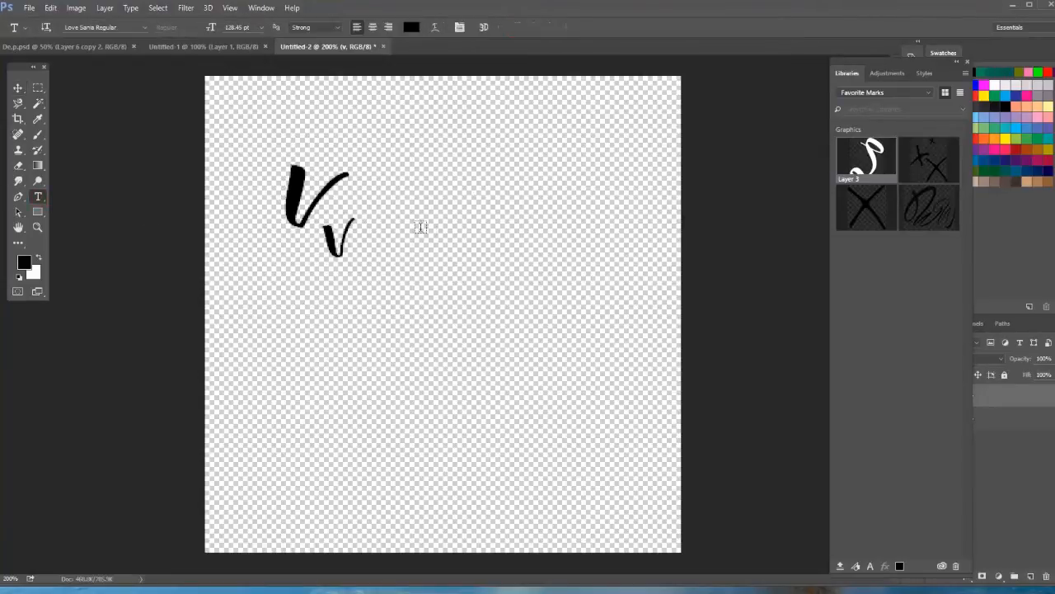
pyautogui.moveTo(416, 234); pyautogui.dragTo(476, 369)
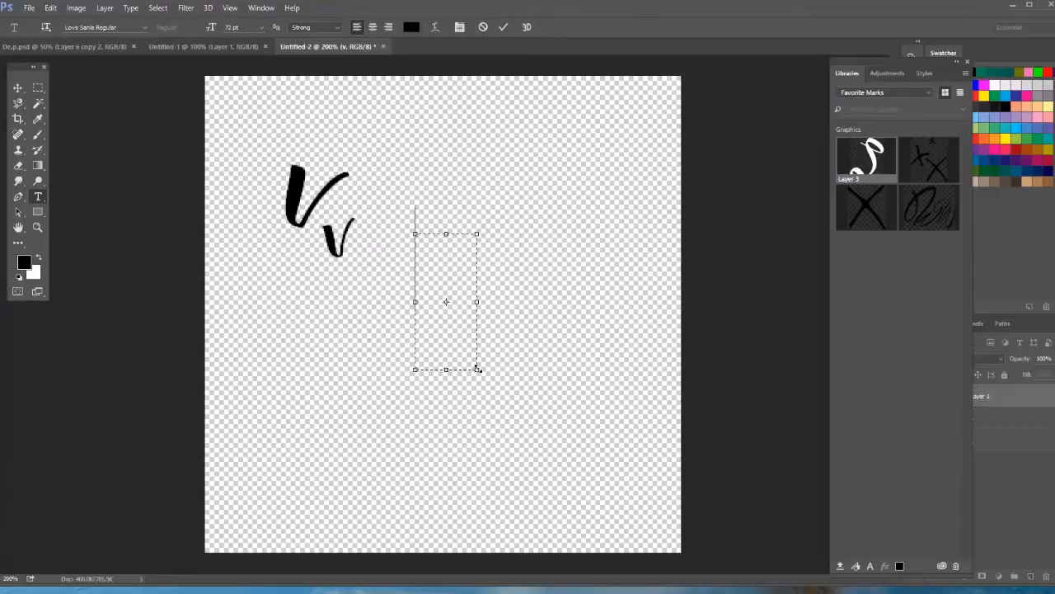
pyautogui.write('v')
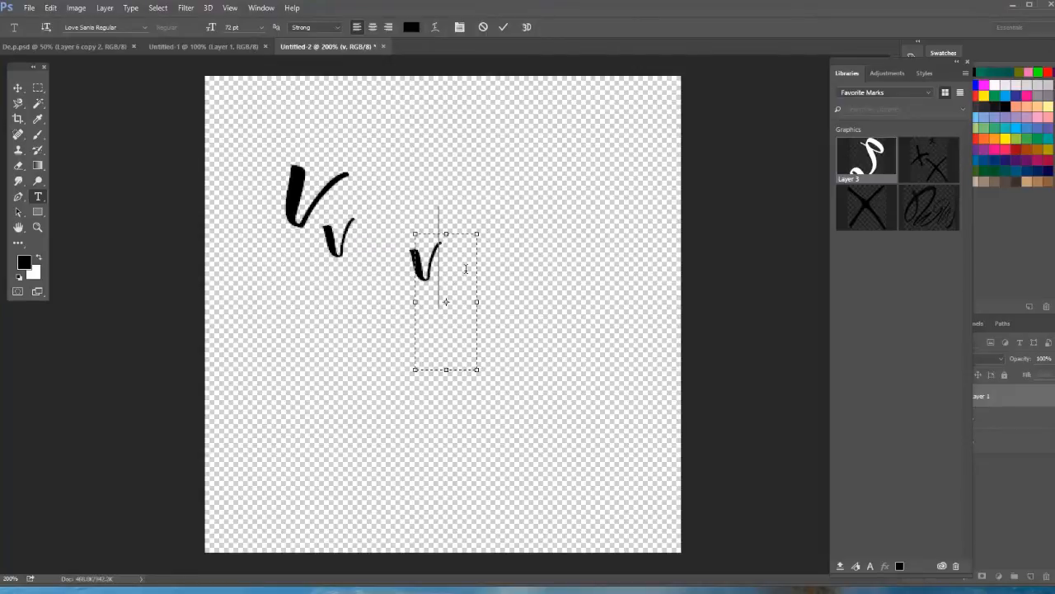
pyautogui.moveTo(446, 368); pyautogui.dragTo(446, 302)
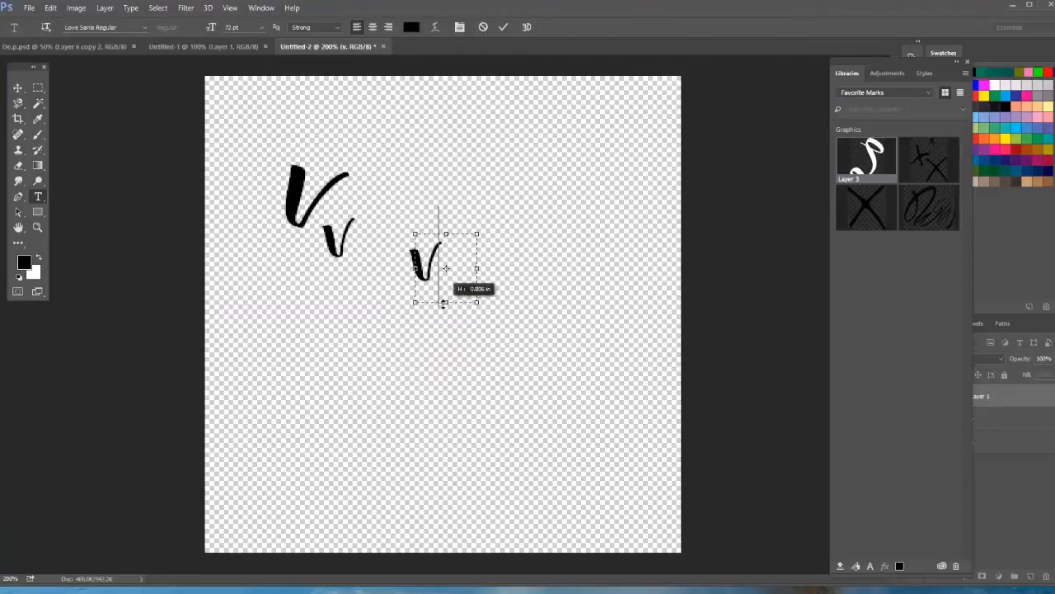
# Skew the third "v" horizontally by about 23.6 degrees so its top leans left.
pyautogui.click(448, 260)
pyautogui.moveTo(447, 260); pyautogui.dragTo(417, 257)
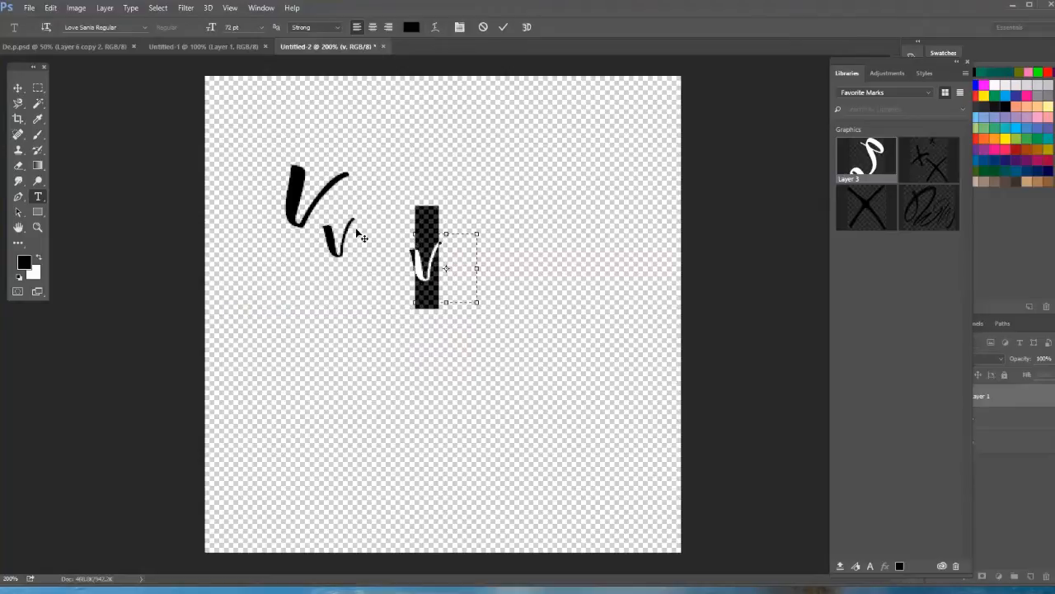
pyautogui.click(50, 7)
pyautogui.moveTo(157, 254)
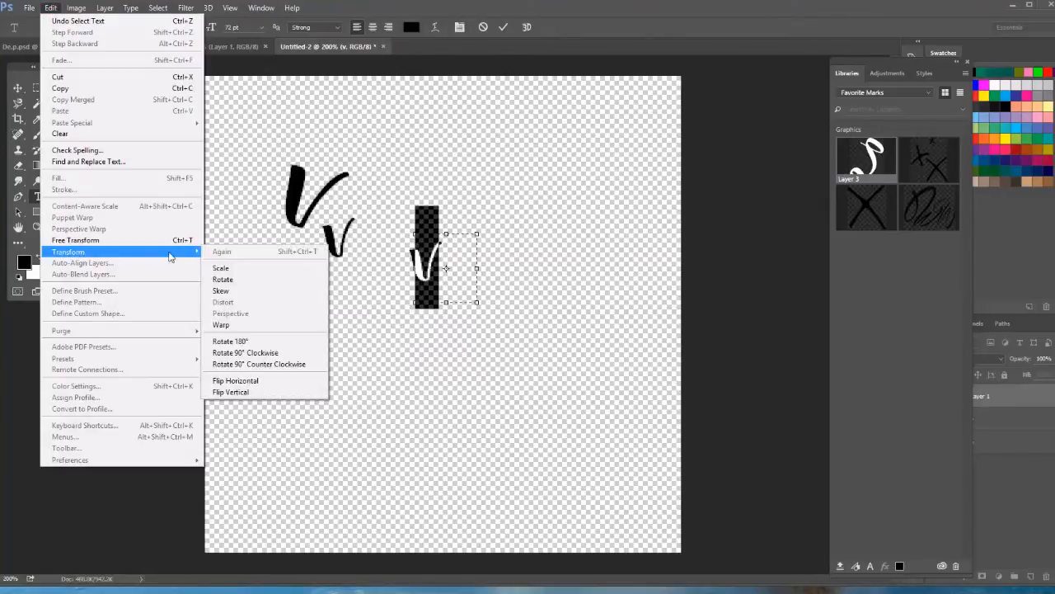
pyautogui.click(247, 291)
pyautogui.moveTo(409, 209); pyautogui.dragTo(350, 227)
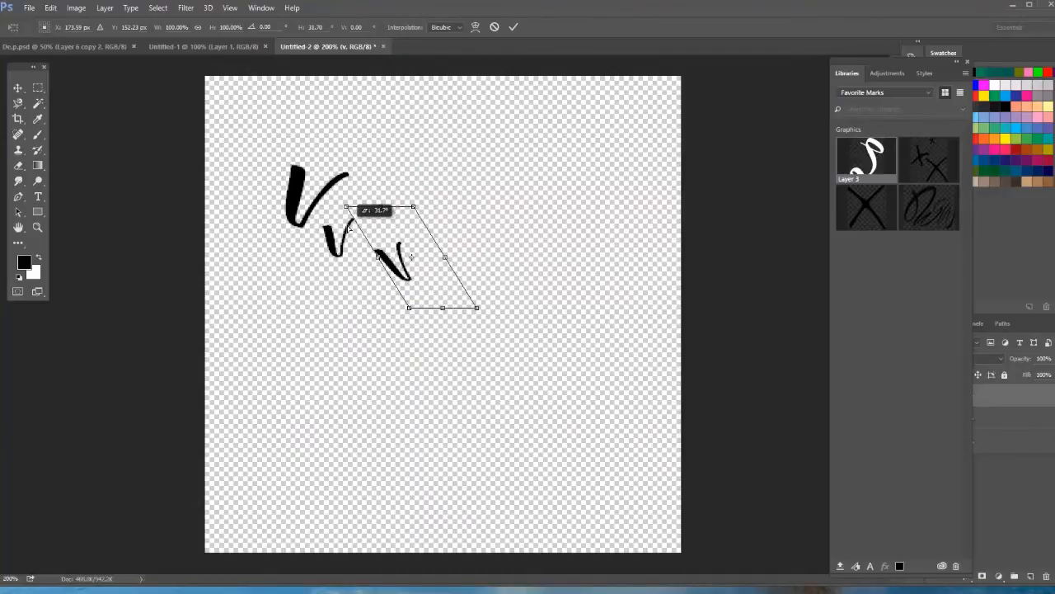
pyautogui.moveTo(414, 208); pyautogui.dragTo(436, 192)
# Scale the skewed "v" to about 298% width and 197% height and place it below the other two letters.
pyautogui.click(51, 9)
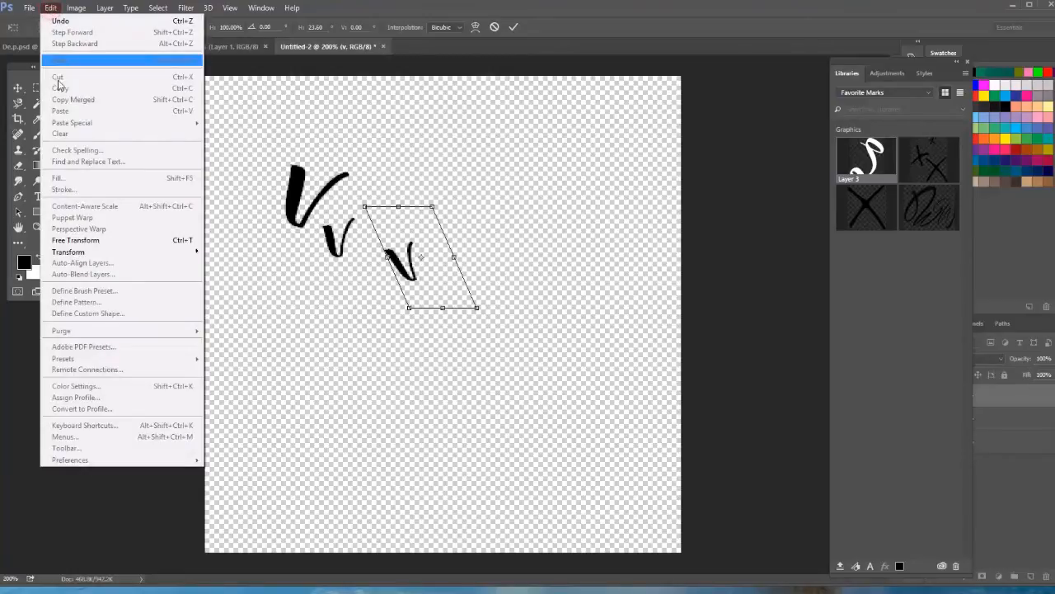
pyautogui.moveTo(98, 252)
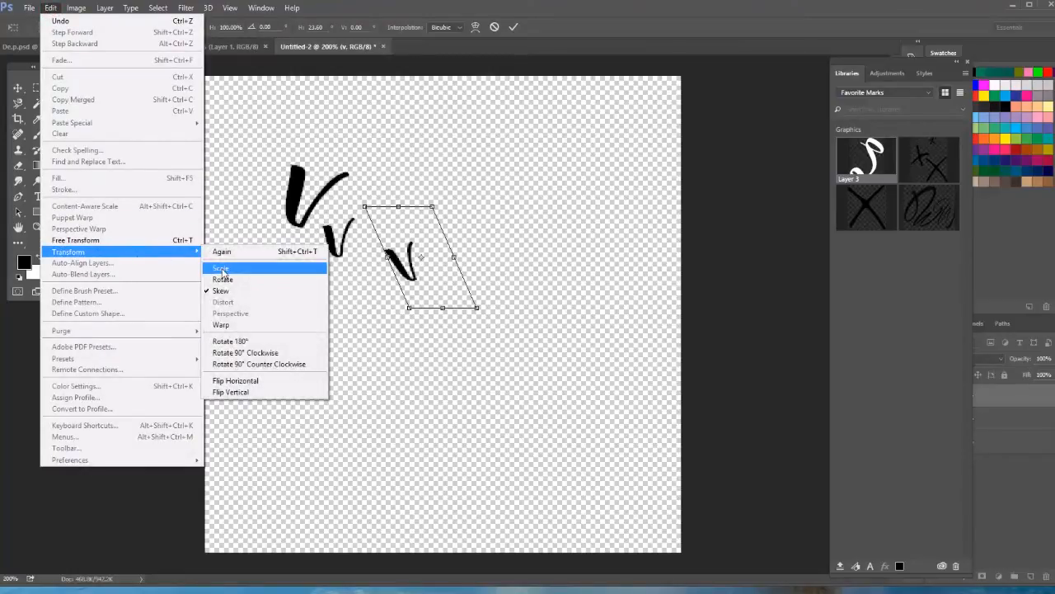
pyautogui.click(222, 269)
pyautogui.moveTo(364, 205); pyautogui.dragTo(189, 106)
pyautogui.moveTo(298, 259); pyautogui.dragTo(316, 348)
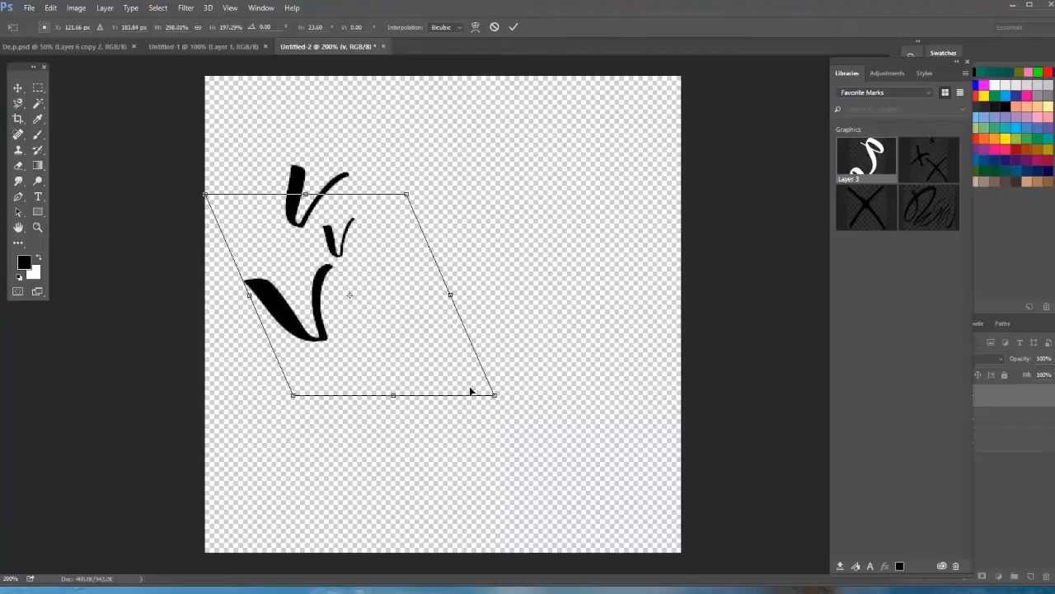
# Rotate the large skewed "v" counterclockwise by about 57.5 degrees, placed right of the small "v", and apply the transform.
pyautogui.click(50, 8)
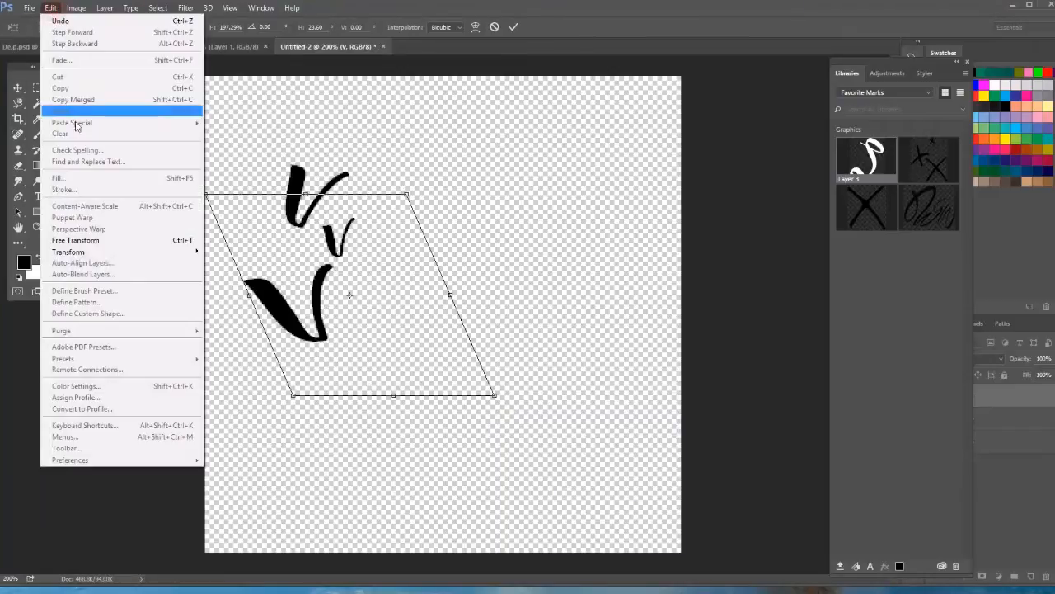
pyautogui.moveTo(126, 252)
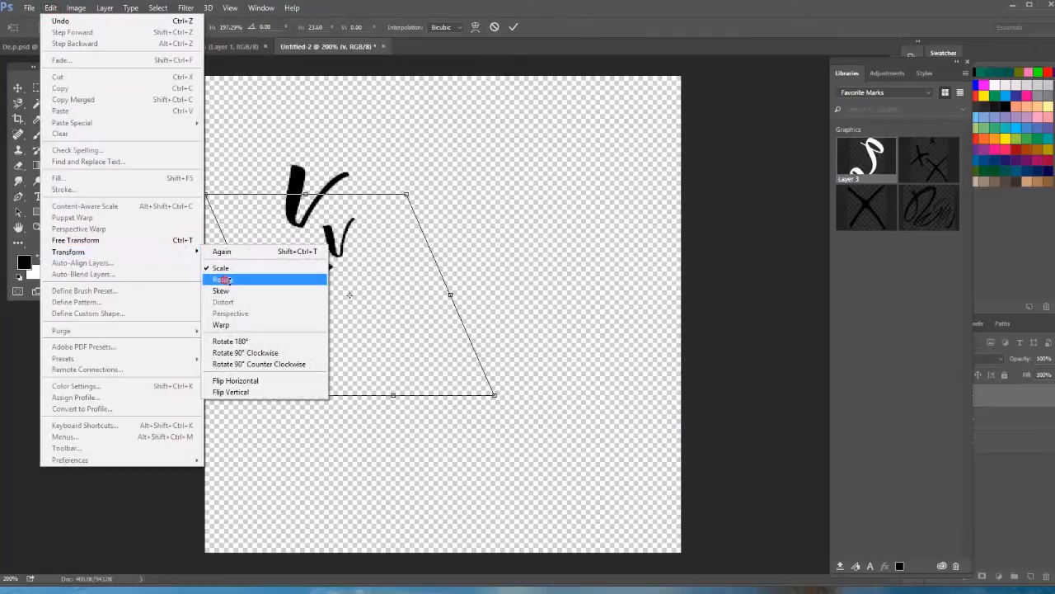
pyautogui.click(226, 281)
pyautogui.moveTo(293, 400)
pyautogui.mouseDown()
pyautogui.moveTo(388, 376)
pyautogui.moveTo(360, 373)
pyautogui.moveTo(329, 319)
pyautogui.moveTo(430, 271)
pyautogui.mouseUp()
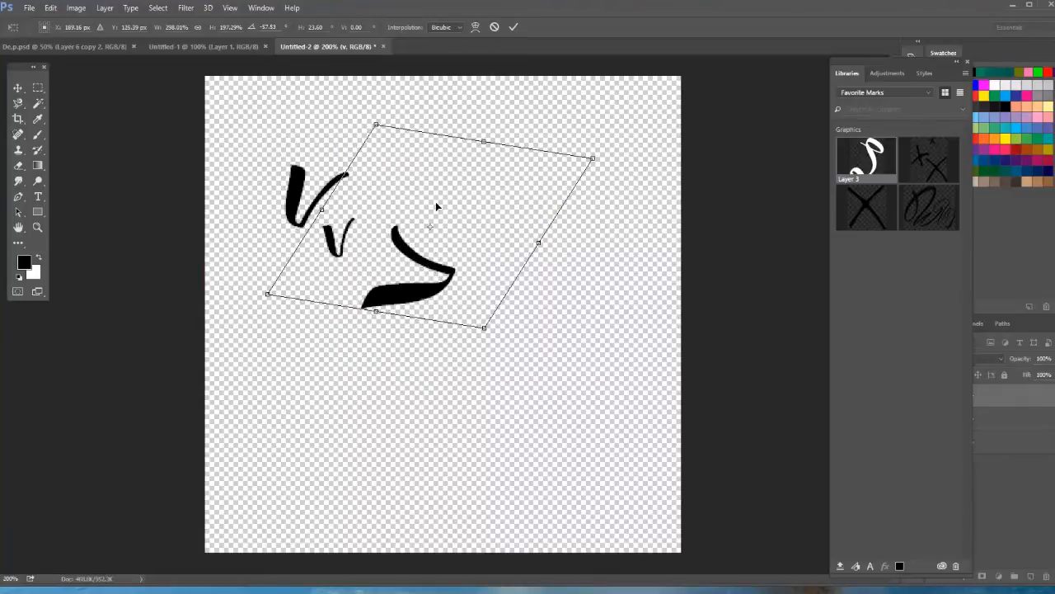
pyautogui.click(512, 27)
# Move the floating Libraries panel clear of the Swatches and Layers panels.
pyautogui.press('t')
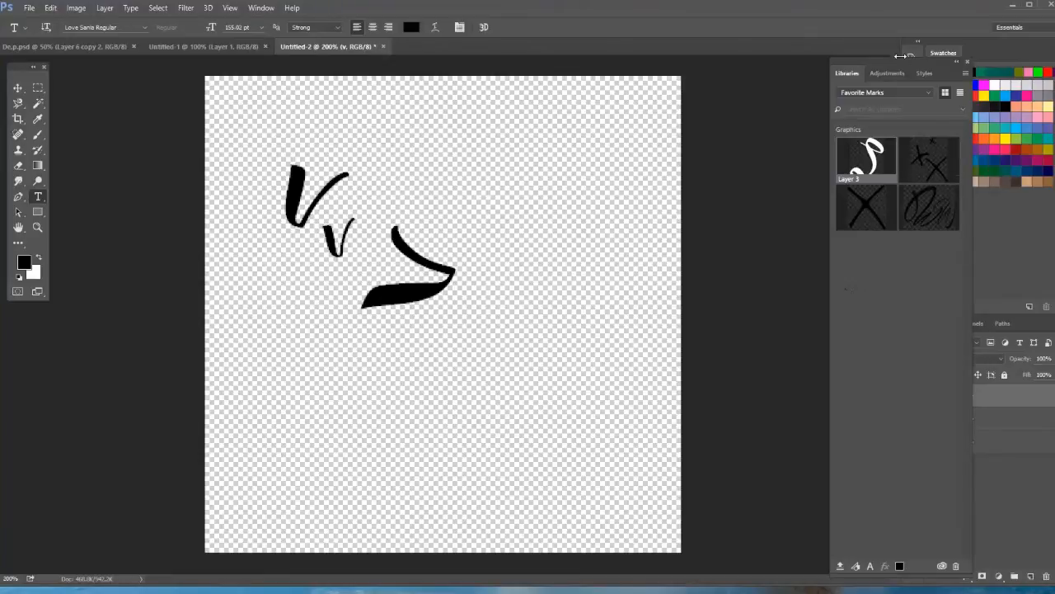
pyautogui.moveTo(897, 61); pyautogui.dragTo(820, 70)
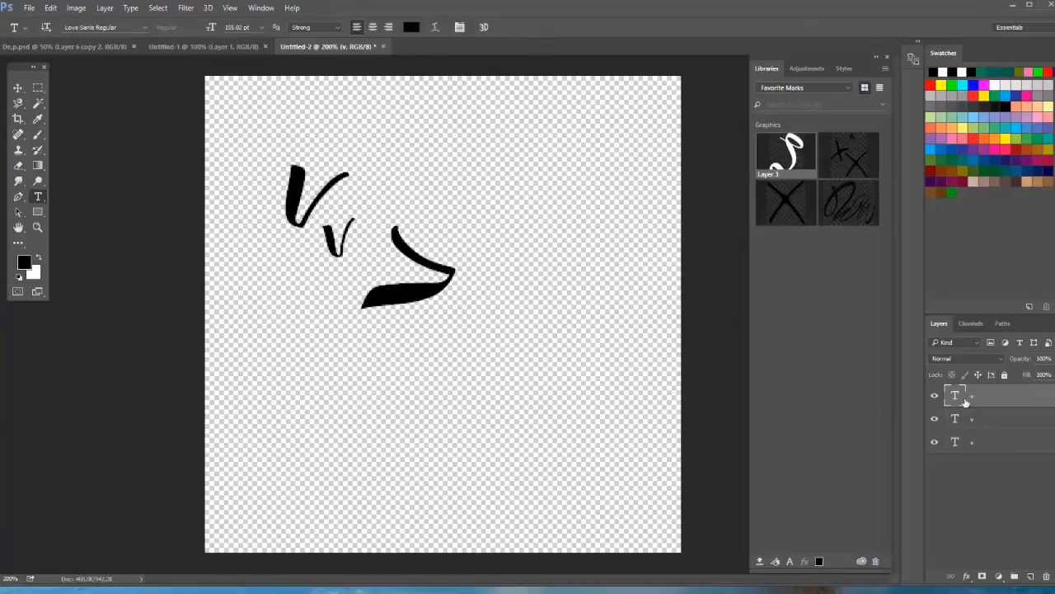
# Rasterize the large rotated "v" text layer and shift the letter slightly left and down, closer to the small "v".
pyautogui.click(18, 89)
pyautogui.moveTo(407, 295)
pyautogui.mouseDown()
pyautogui.moveTo(400, 288)
pyautogui.moveTo(397, 299)
pyautogui.mouseUp()
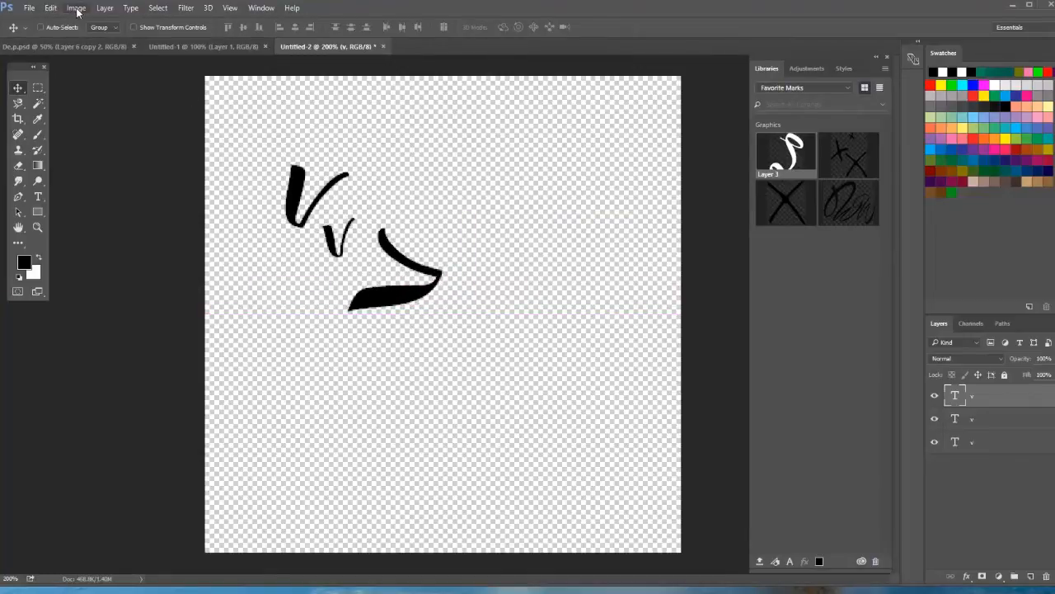
pyautogui.click(130, 8)
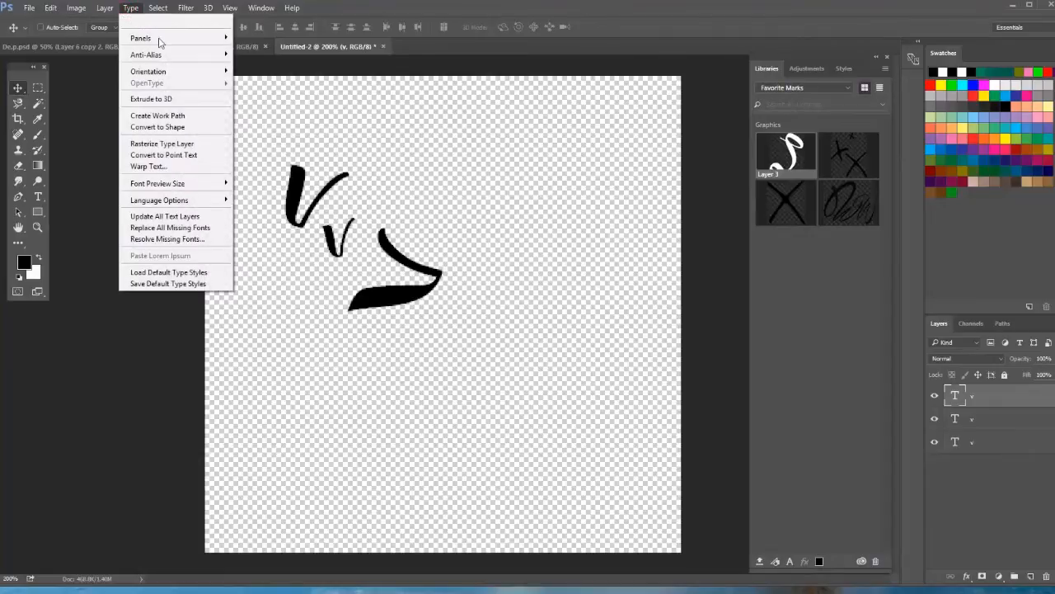
pyautogui.click(196, 145)
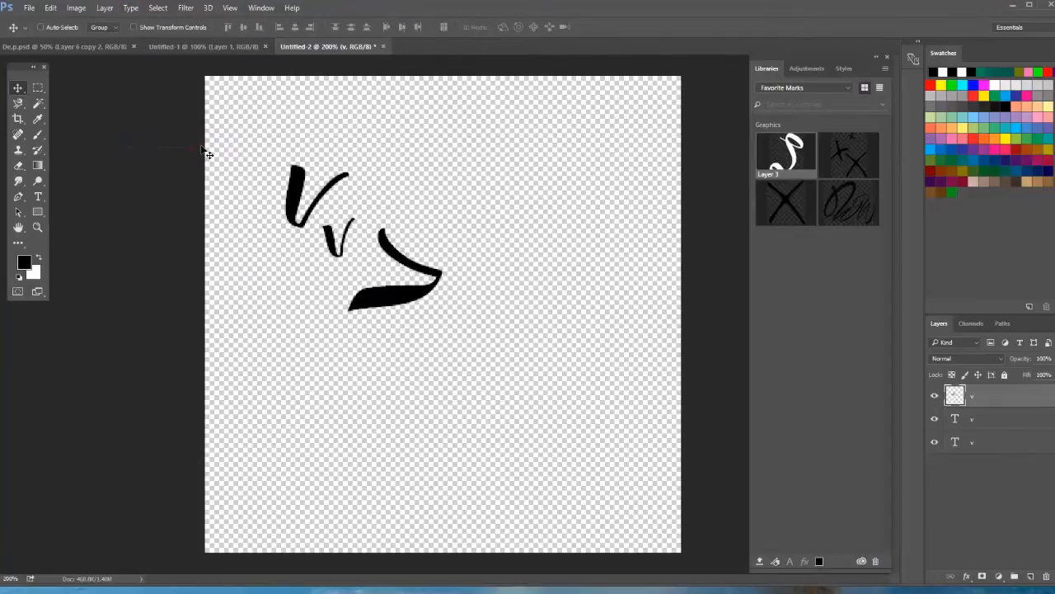
pyautogui.moveTo(421, 304); pyautogui.dragTo(401, 311)
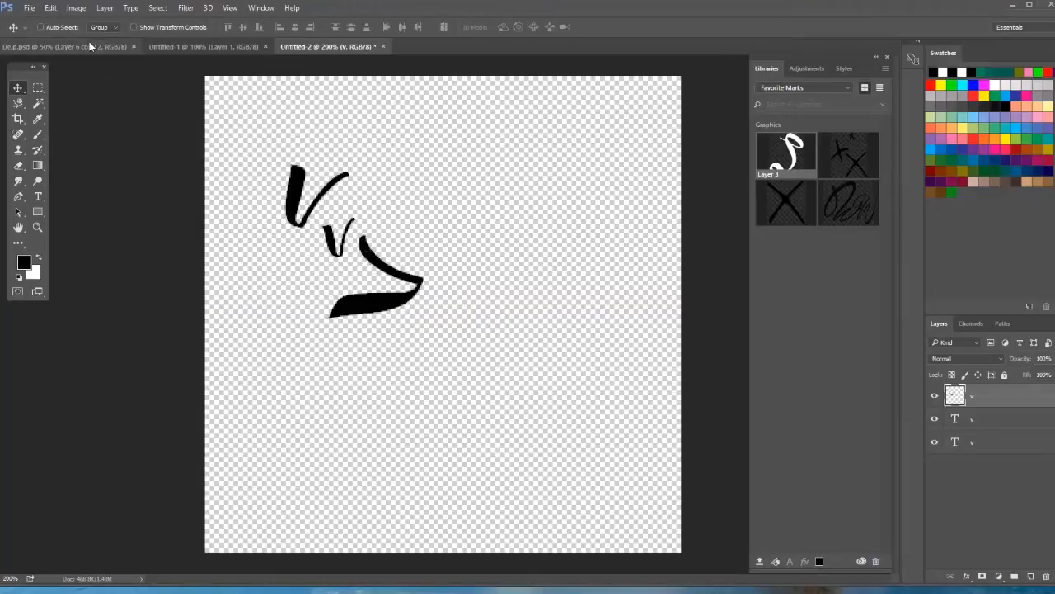
# Puppet-warp the large "v" by its vertex and tips, pulling the thick stroke down and the thin stroke left, and shift it slightly up and left.
pyautogui.click(74, 9)
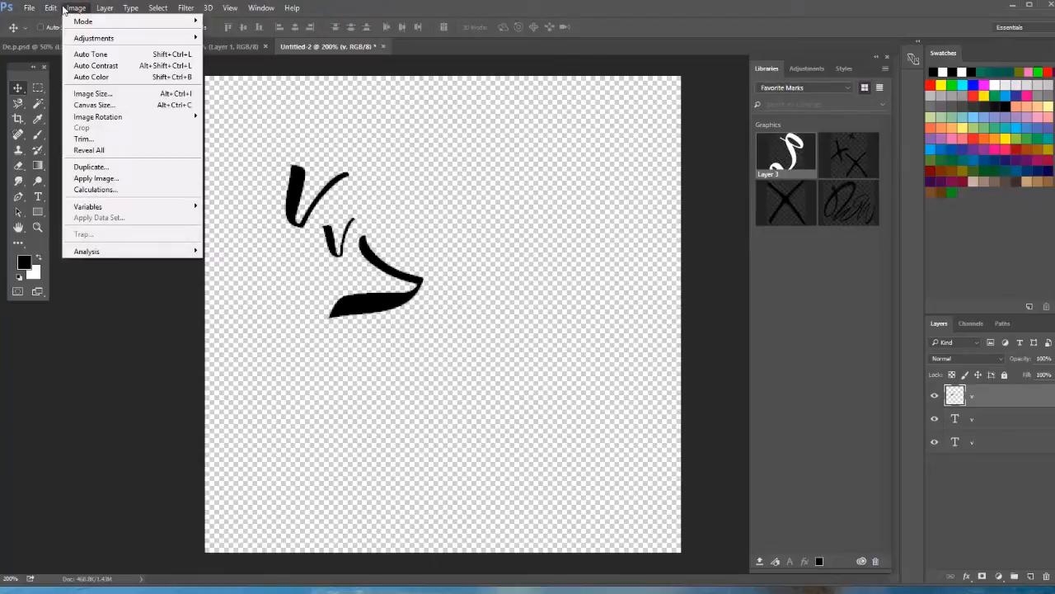
pyautogui.moveTo(56, 9)
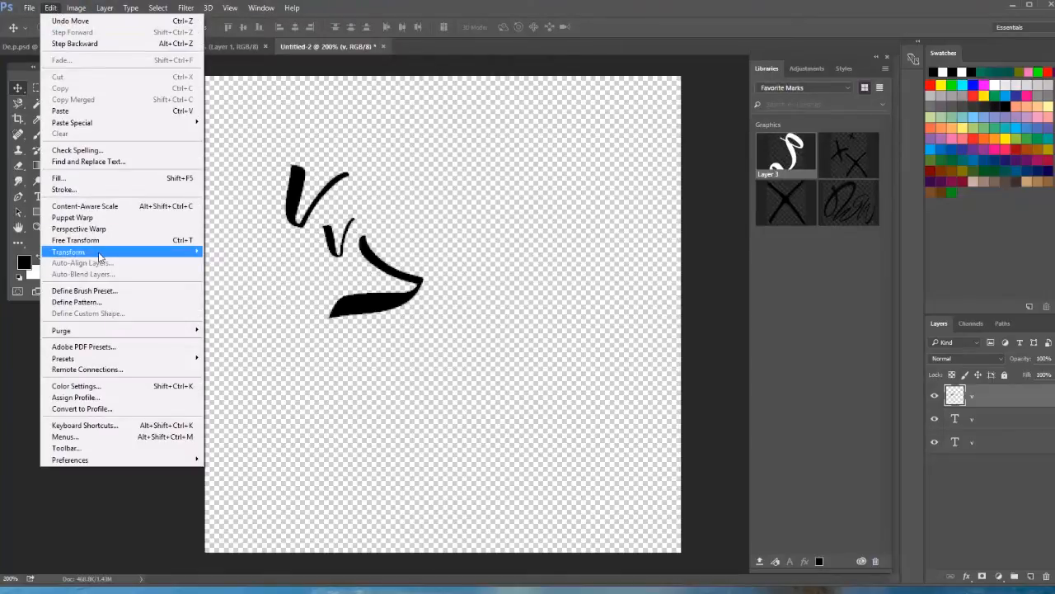
pyautogui.moveTo(98, 257)
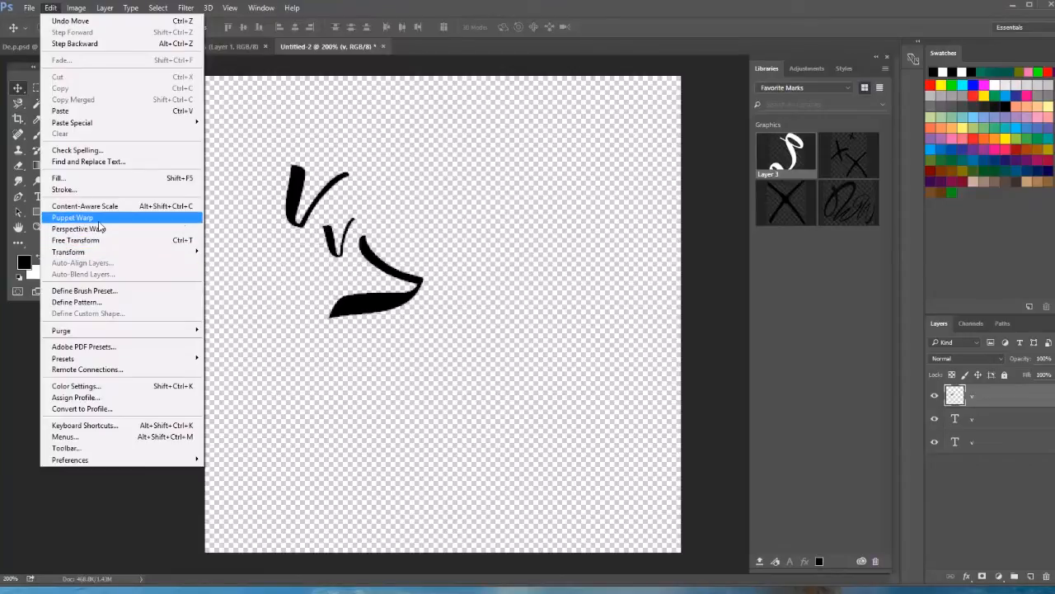
pyautogui.click(99, 219)
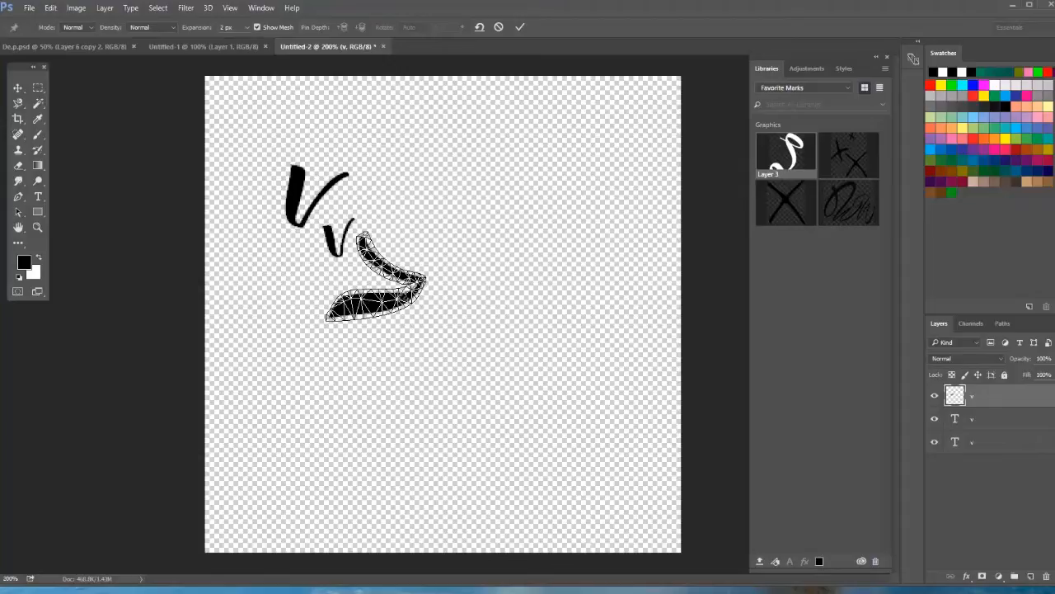
pyautogui.click(427, 275)
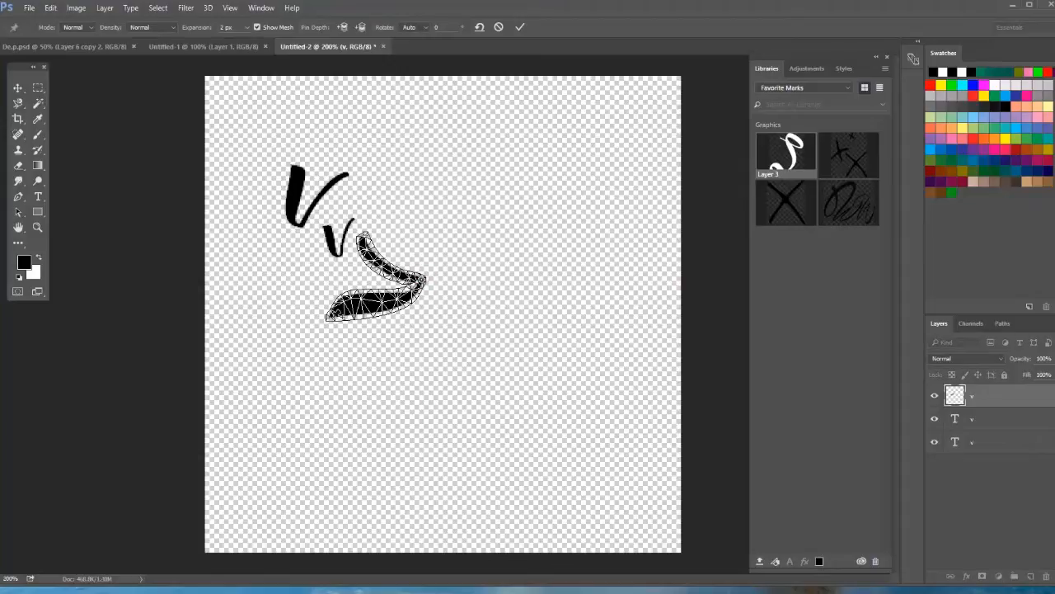
pyautogui.moveTo(330, 315)
pyautogui.mouseDown()
pyautogui.moveTo(328, 384)
pyautogui.moveTo(391, 425)
pyautogui.moveTo(435, 391)
pyautogui.moveTo(375, 445)
pyautogui.moveTo(338, 429)
pyautogui.mouseUp()
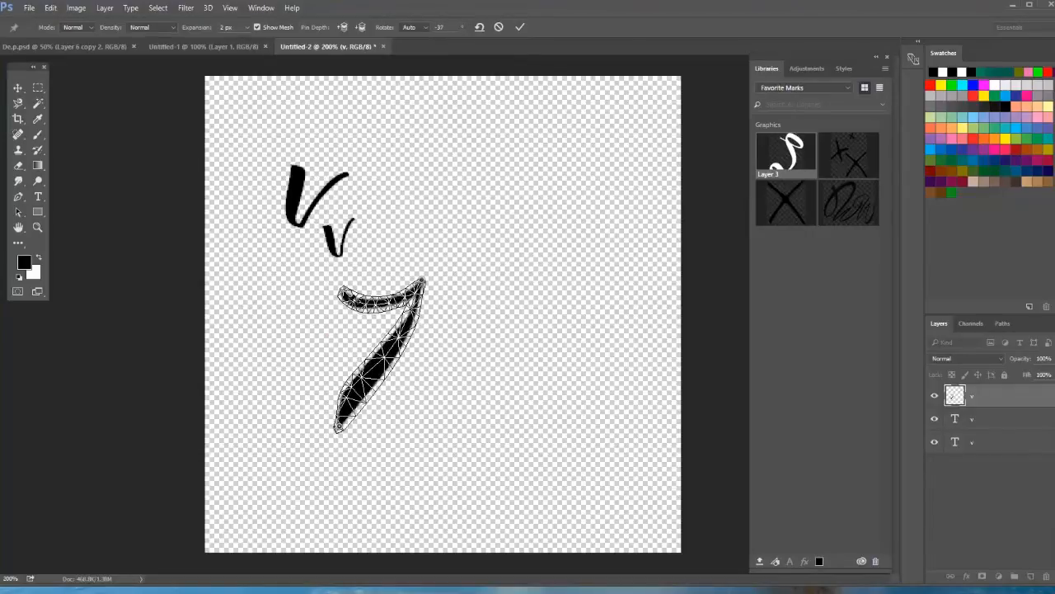
pyautogui.moveTo(350, 288)
pyautogui.mouseDown()
pyautogui.moveTo(279, 274)
pyautogui.moveTo(294, 269)
pyautogui.mouseUp()
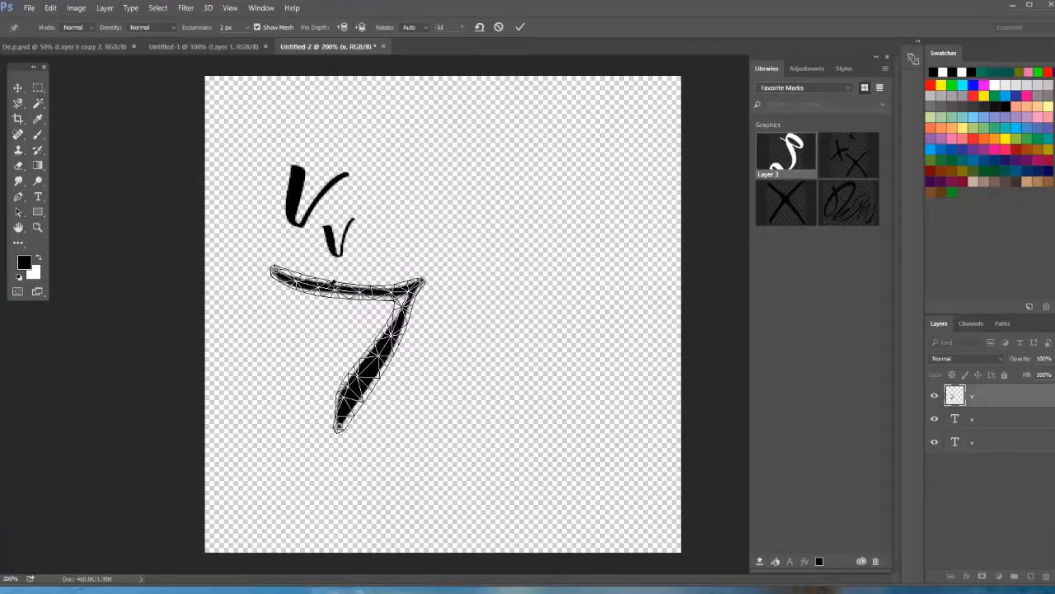
pyautogui.click(519, 28)
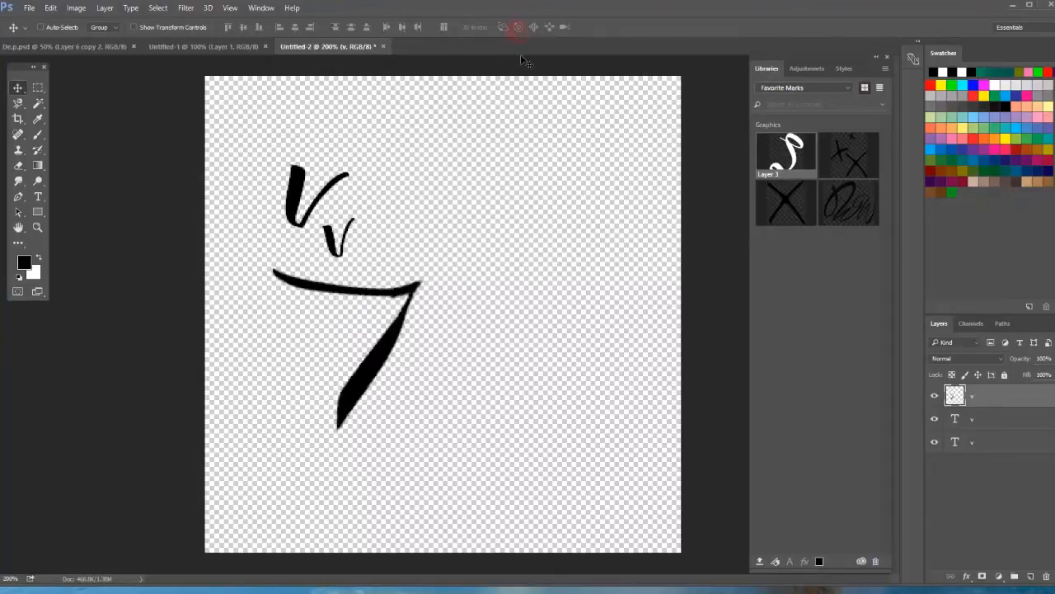
pyautogui.moveTo(399, 295); pyautogui.dragTo(381, 287)
# Rasterize the upper "v" and puppet-warp it, pinning its thick stroke's top and pulling the vertex far to the right.
pyautogui.click(991, 421)
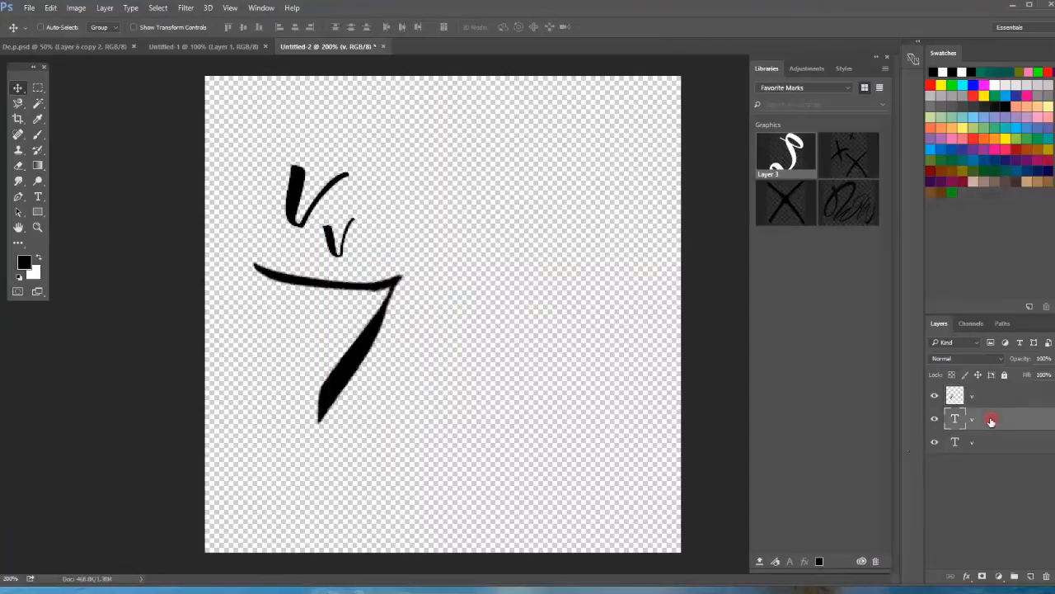
pyautogui.click(50, 8)
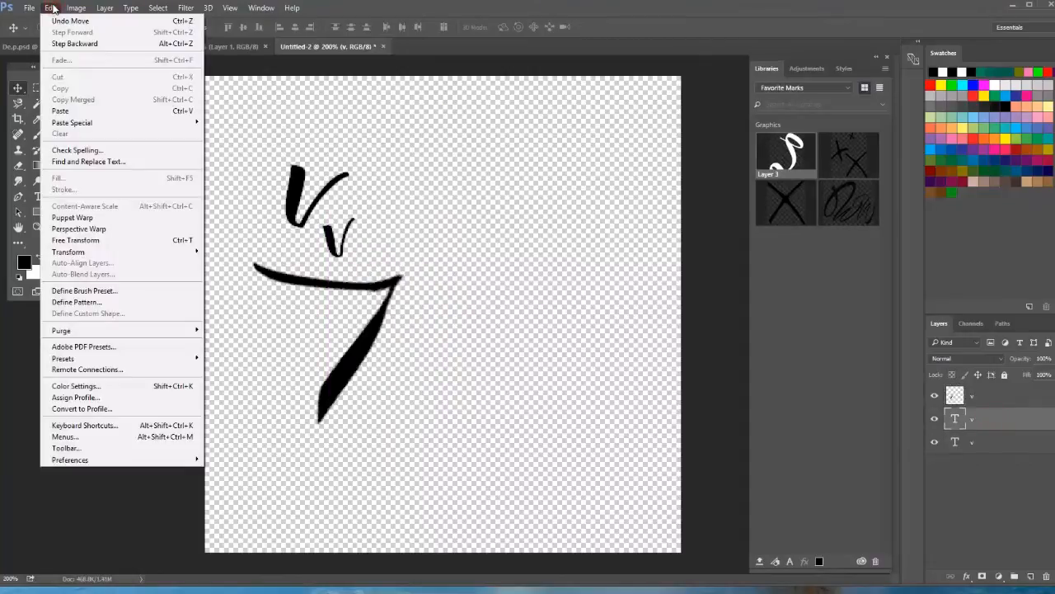
pyautogui.click(73, 218)
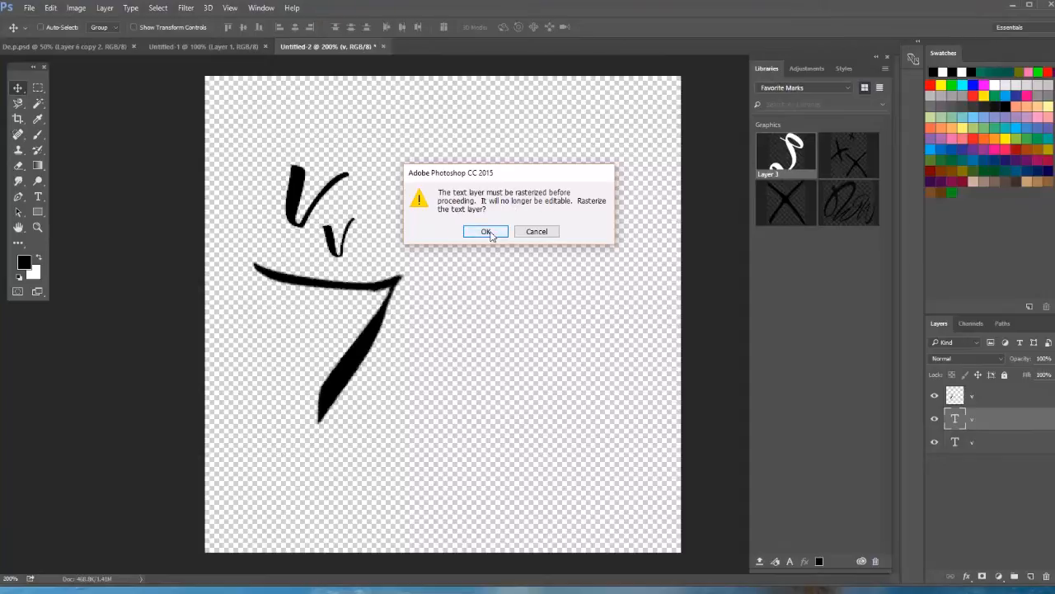
pyautogui.click(488, 232)
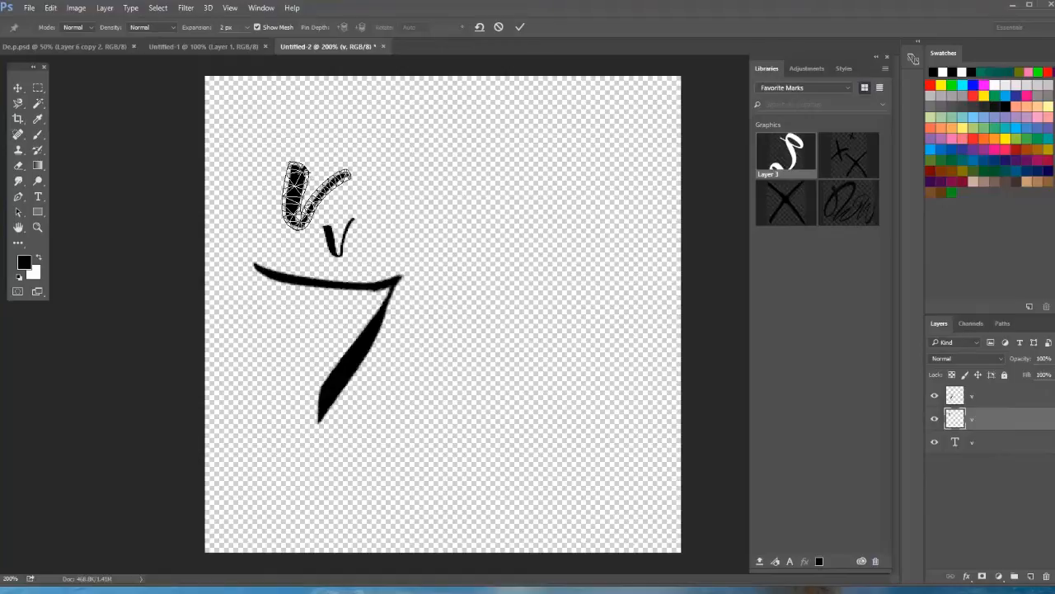
pyautogui.click(295, 167)
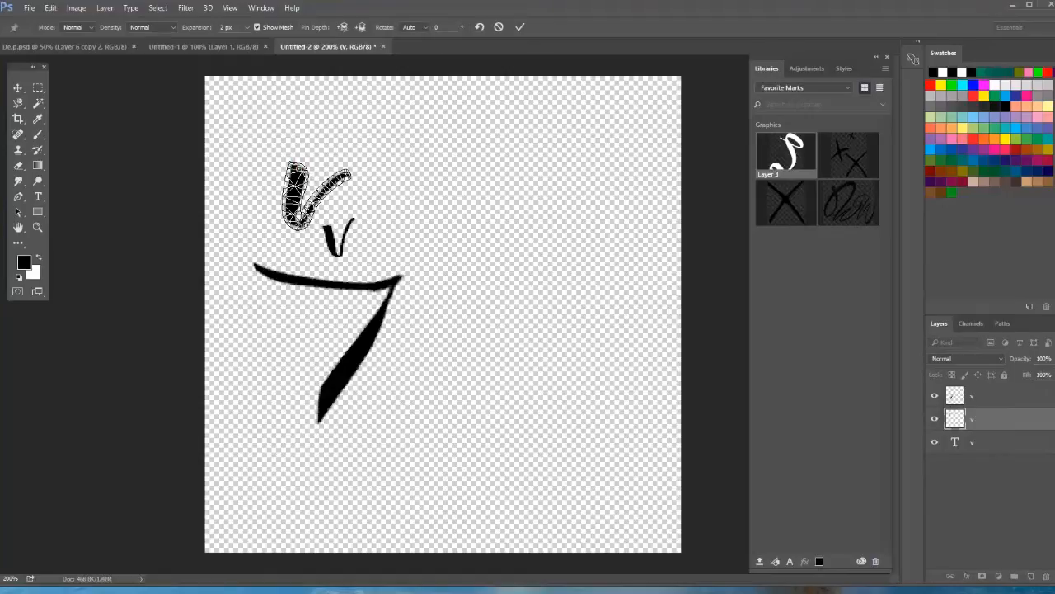
pyautogui.moveTo(299, 222)
pyautogui.mouseDown()
pyautogui.moveTo(274, 238)
pyautogui.moveTo(246, 231)
pyautogui.moveTo(382, 213)
pyautogui.moveTo(266, 265)
pyautogui.moveTo(377, 251)
pyautogui.moveTo(436, 235)
pyautogui.moveTo(429, 221)
pyautogui.moveTo(453, 234)
pyautogui.moveTo(428, 241)
pyautogui.mouseUp()
pyautogui.click(519, 27)
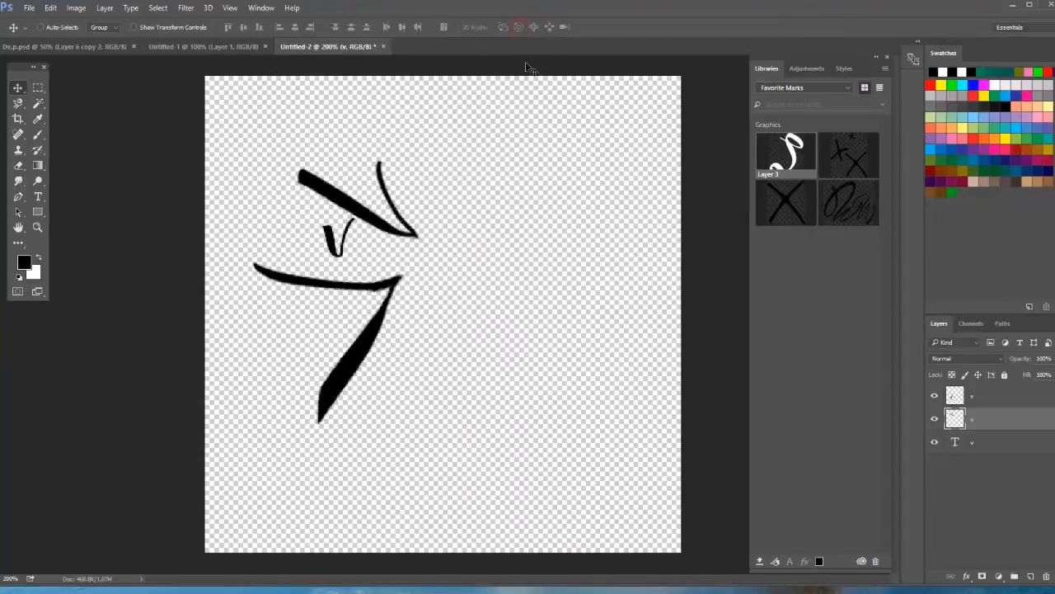
# Toggle the visibility of each of the three "v" layers off and on to identify which letter it holds.
pyautogui.click(991, 397)
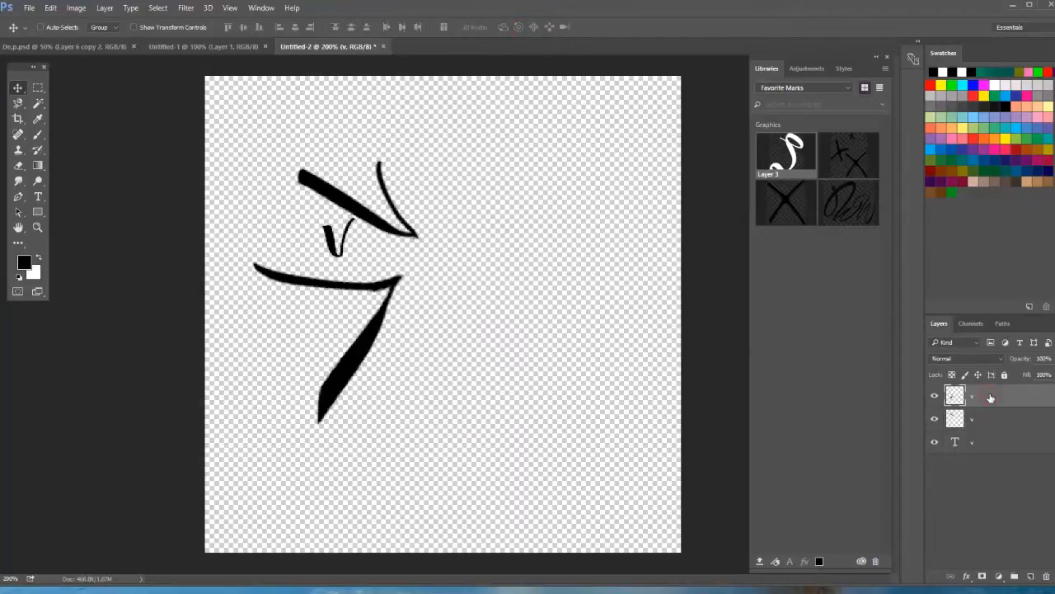
pyautogui.click(934, 396)
pyautogui.click(935, 396)
pyautogui.click(936, 420)
pyautogui.click(935, 421)
pyautogui.click(939, 443)
pyautogui.click(937, 443)
# Rasterize the lowest "v" text layer, which holds the small letter.
pyautogui.click(960, 446)
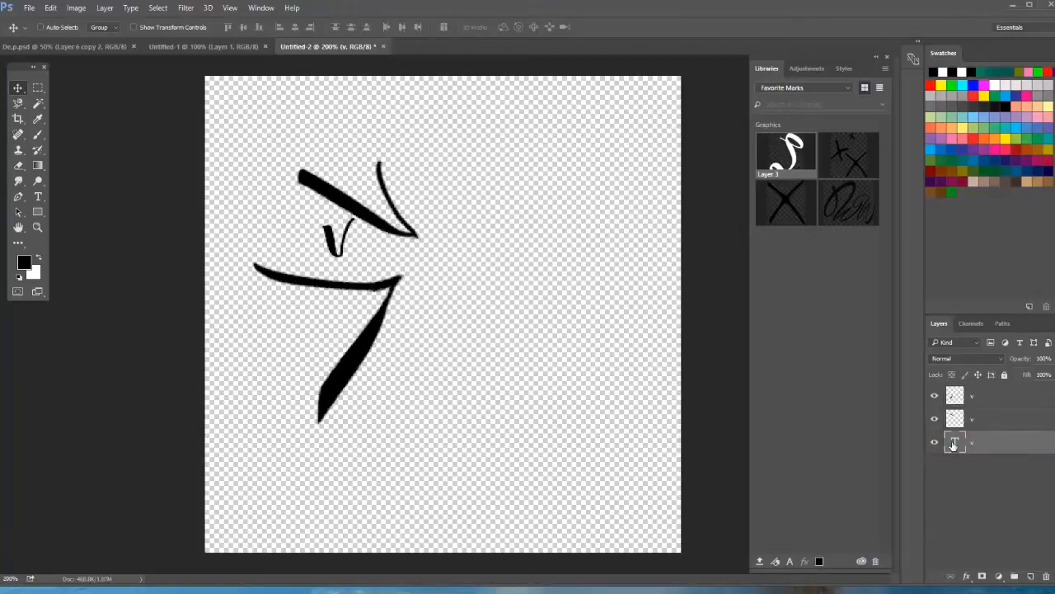
pyautogui.click(132, 10)
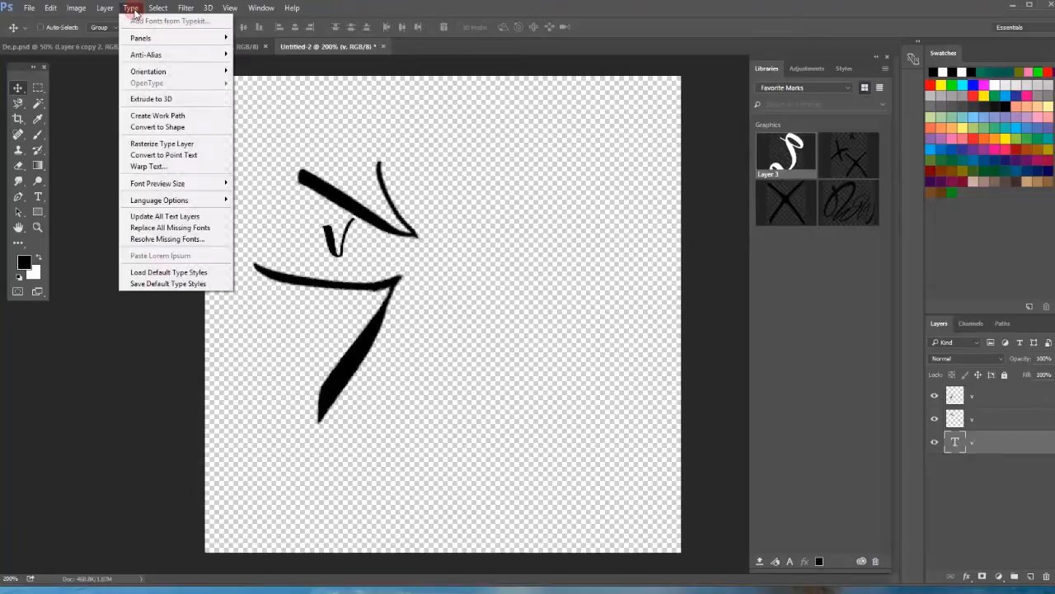
pyautogui.click(154, 143)
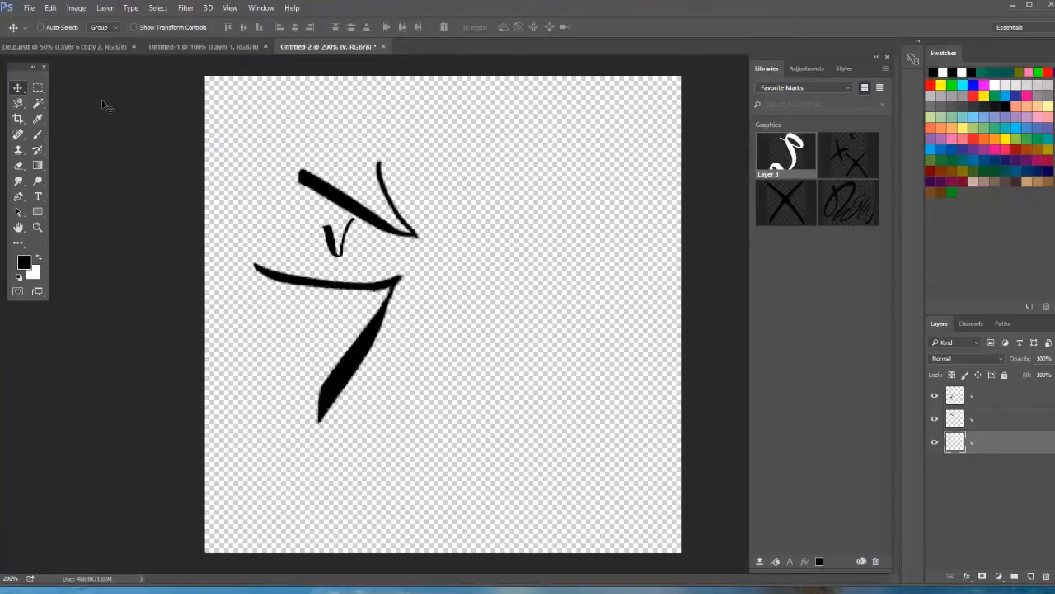
# Puppet-warp the small "v", stretching its tips up and apart and its vertex down so it crosses the upper letter's thick stroke.
pyautogui.click(51, 8)
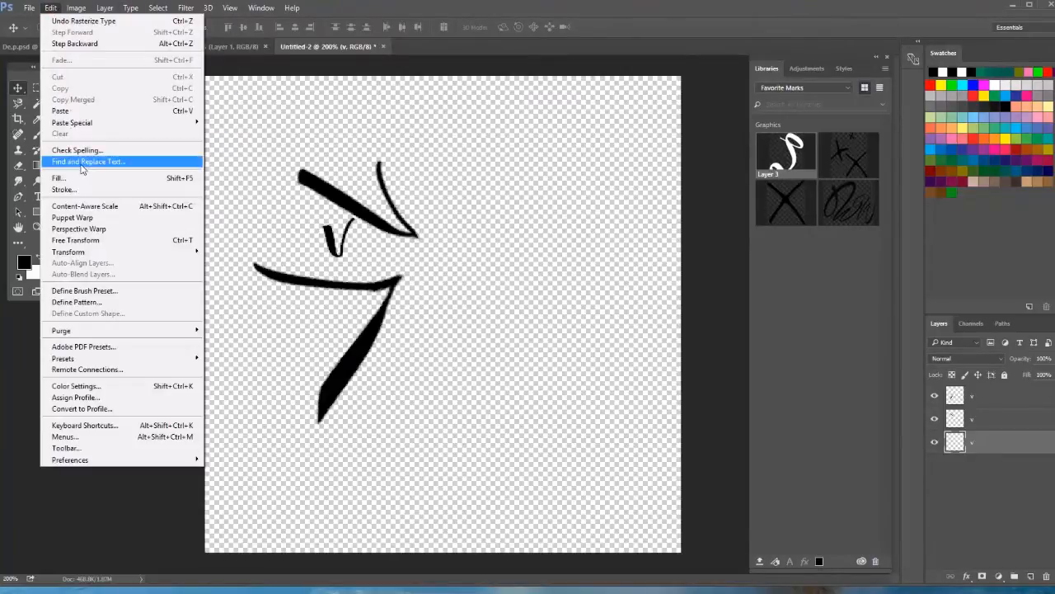
pyautogui.click(95, 218)
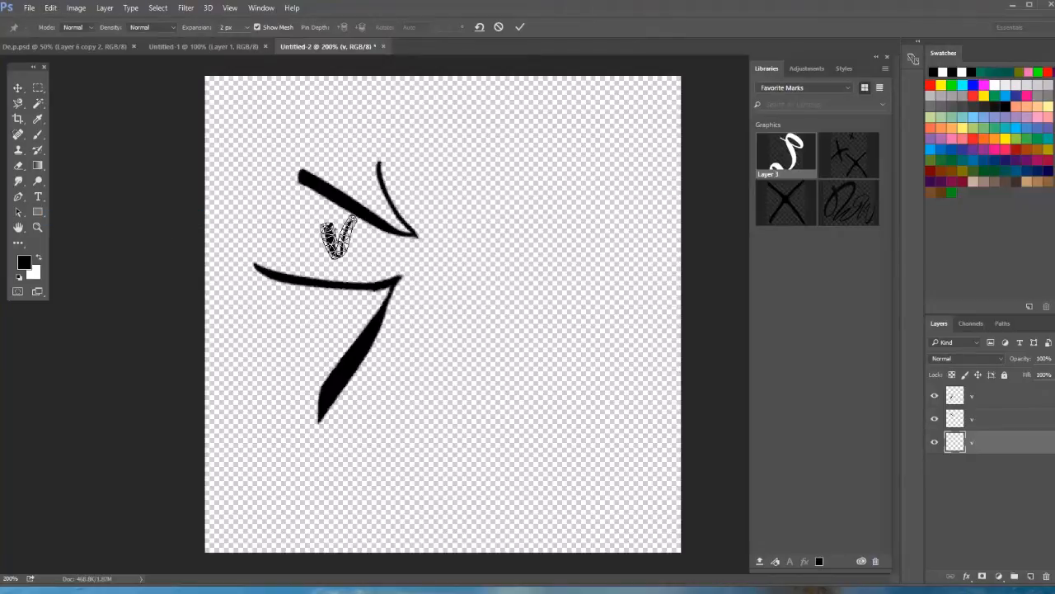
pyautogui.moveTo(333, 229); pyautogui.dragTo(314, 218)
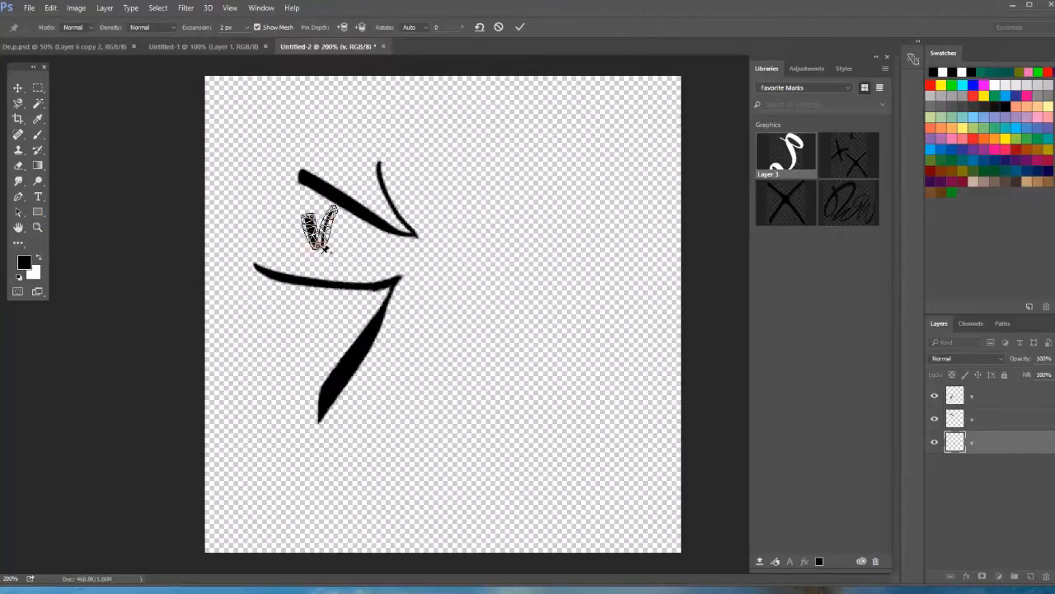
pyautogui.moveTo(338, 212)
pyautogui.mouseDown()
pyautogui.moveTo(362, 254)
pyautogui.moveTo(313, 183)
pyautogui.moveTo(345, 184)
pyautogui.moveTo(367, 151)
pyautogui.moveTo(344, 236)
pyautogui.moveTo(363, 155)
pyautogui.moveTo(345, 192)
pyautogui.moveTo(309, 210)
pyautogui.moveTo(268, 167)
pyautogui.moveTo(280, 185)
pyautogui.mouseUp()
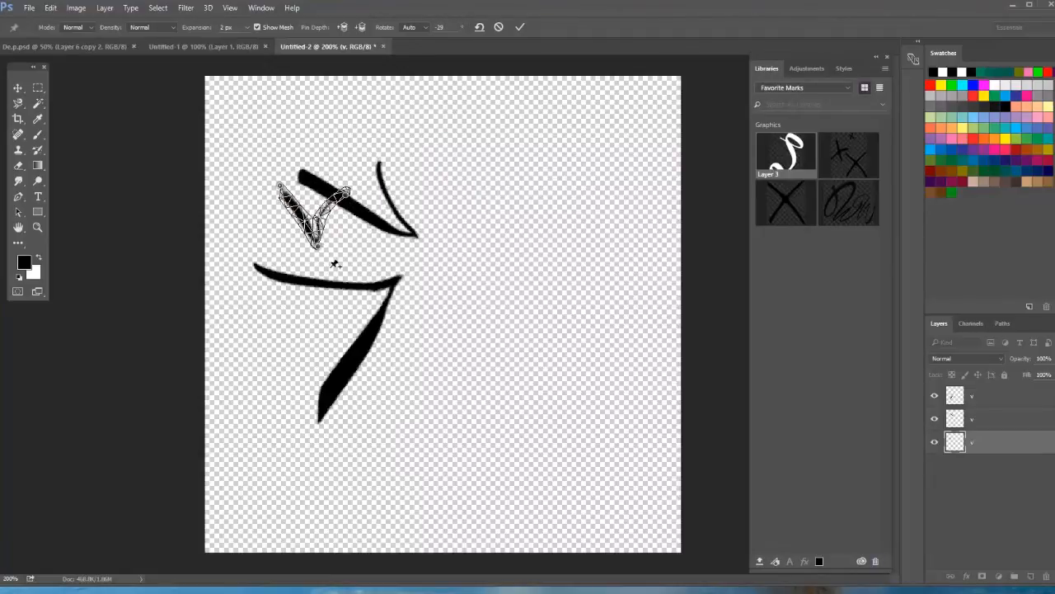
pyautogui.moveTo(324, 254)
pyautogui.mouseDown()
pyautogui.moveTo(346, 284)
pyautogui.moveTo(330, 280)
pyautogui.moveTo(354, 275)
pyautogui.mouseUp()
pyautogui.moveTo(349, 198); pyautogui.dragTo(350, 174)
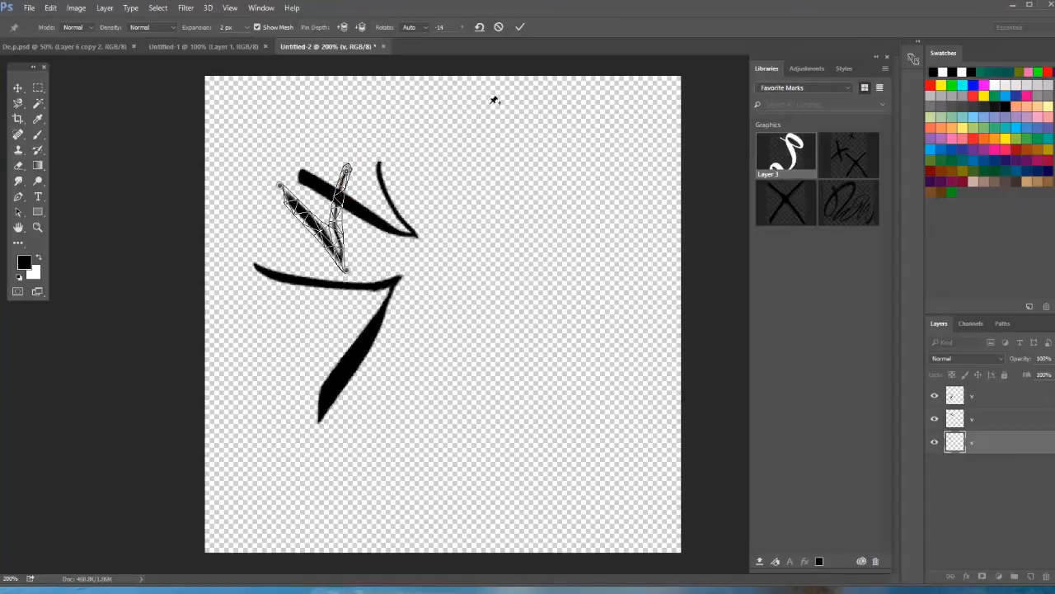
pyautogui.click(520, 28)
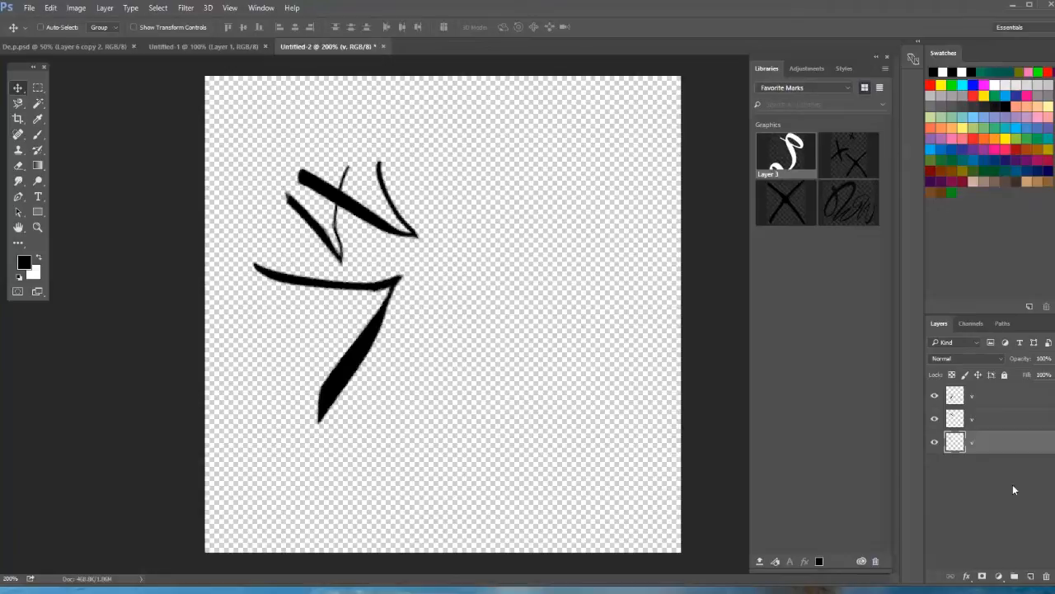
# Add the topmost "v" layer's large mark to the Favorite Marks library as a graphic.
pyautogui.click(1019, 426)
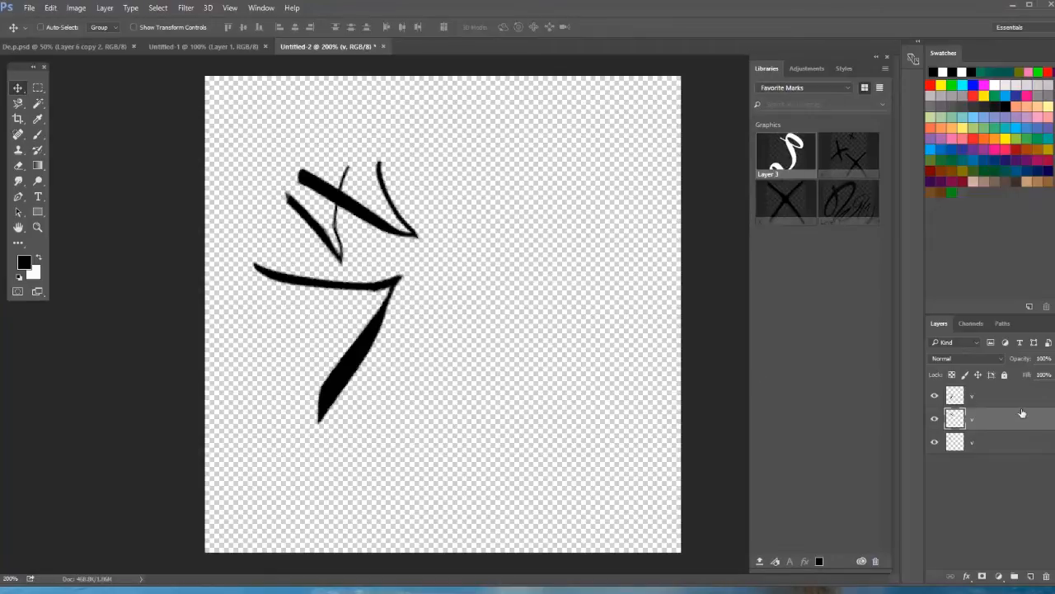
pyautogui.click(976, 397)
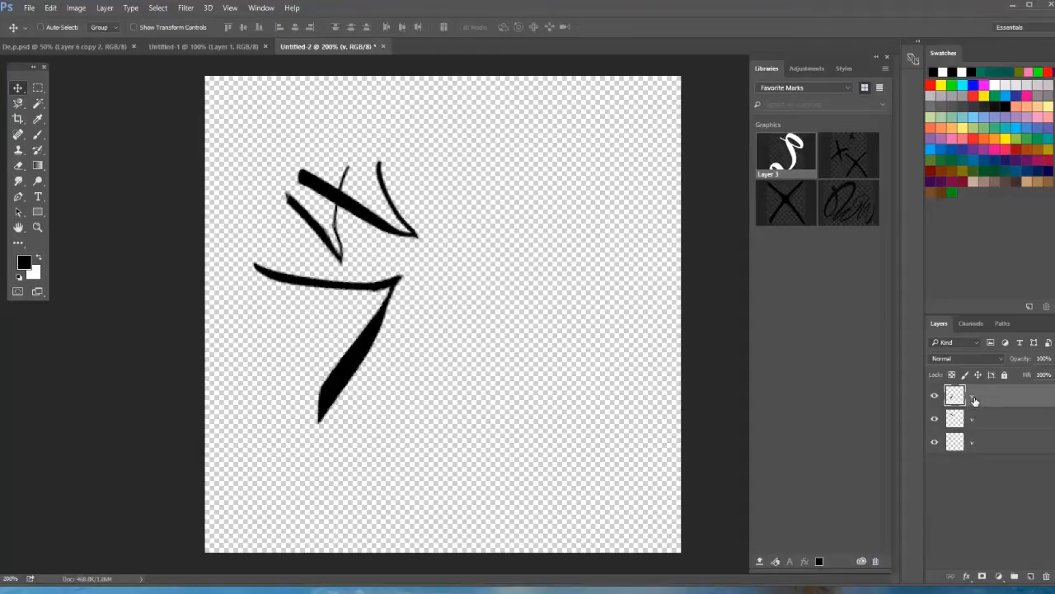
pyautogui.click(935, 397)
pyautogui.click(934, 396)
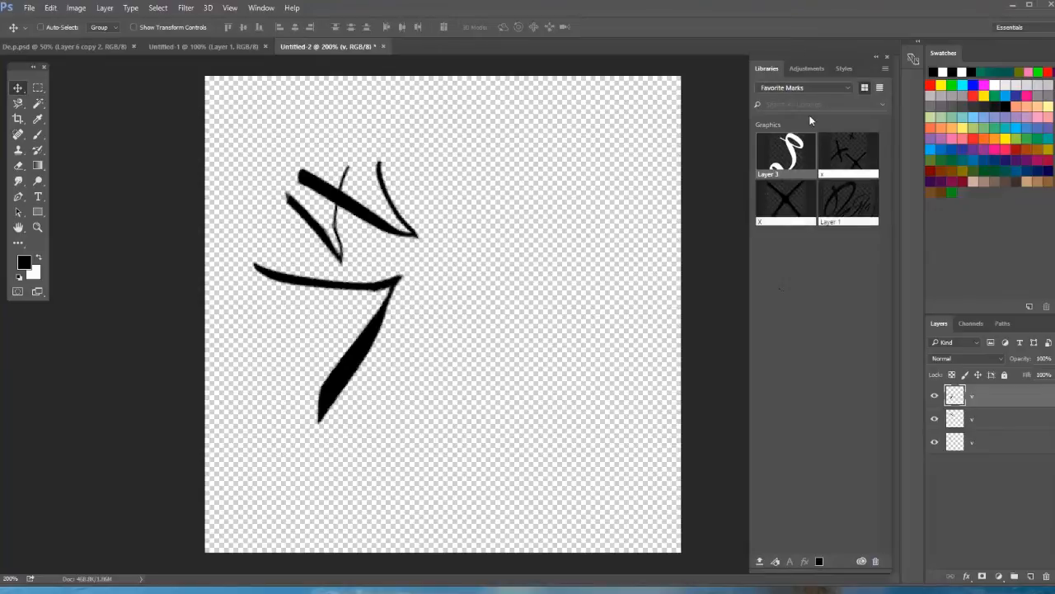
pyautogui.click(273, 9)
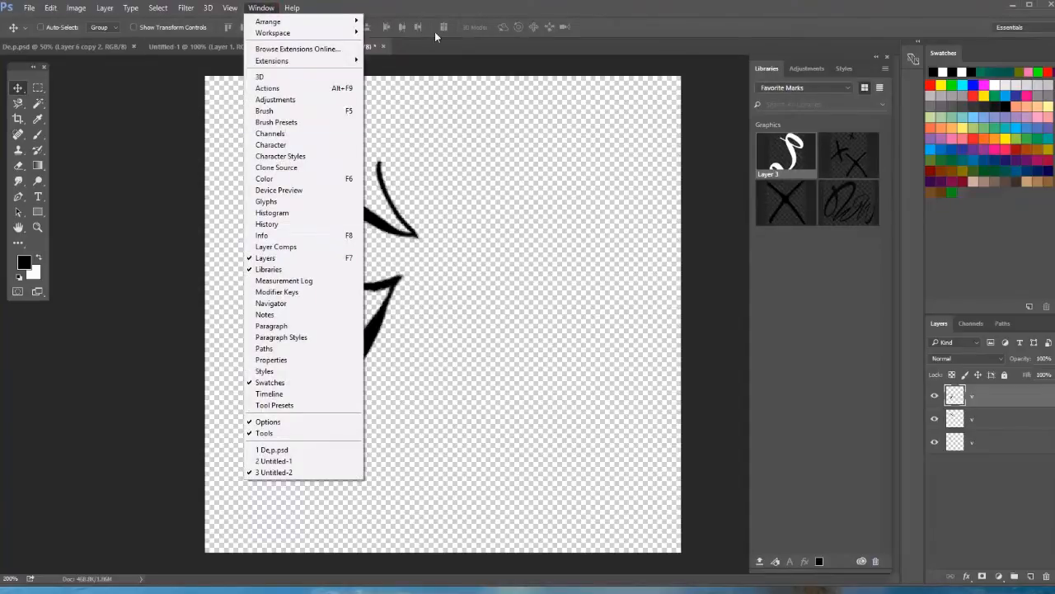
pyautogui.click(587, 10)
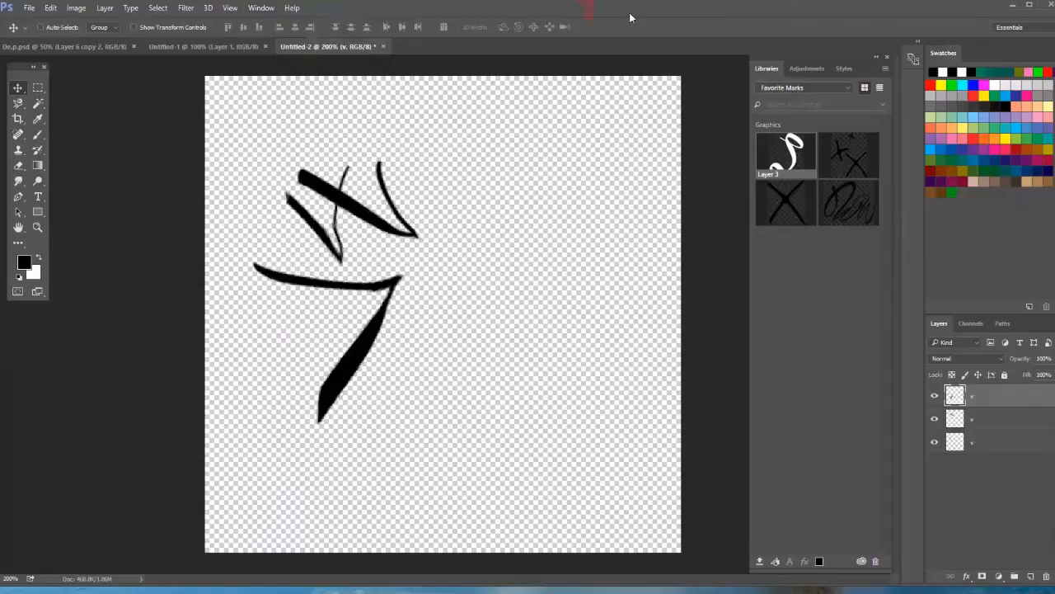
pyautogui.click(776, 563)
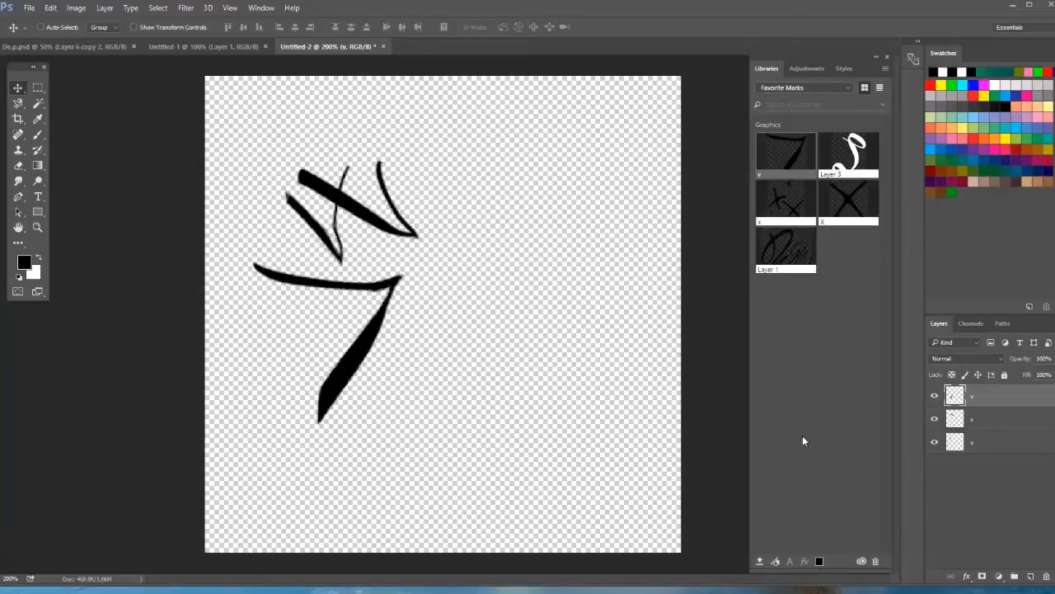
# Add the middle and lowest "v" layers to the Favorite Marks library as separate graphics.
pyautogui.click(1009, 423)
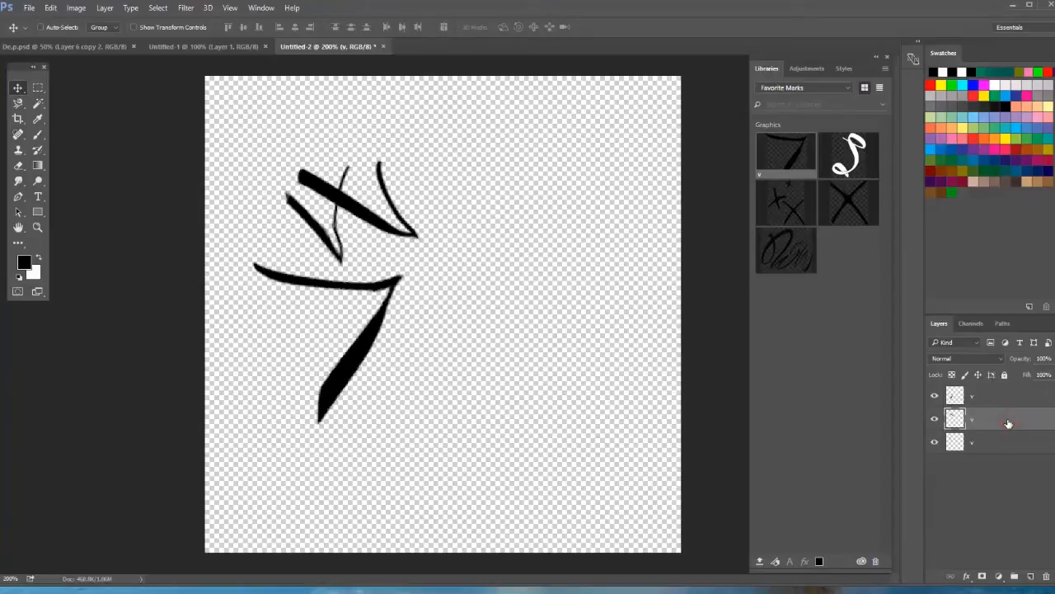
pyautogui.click(775, 561)
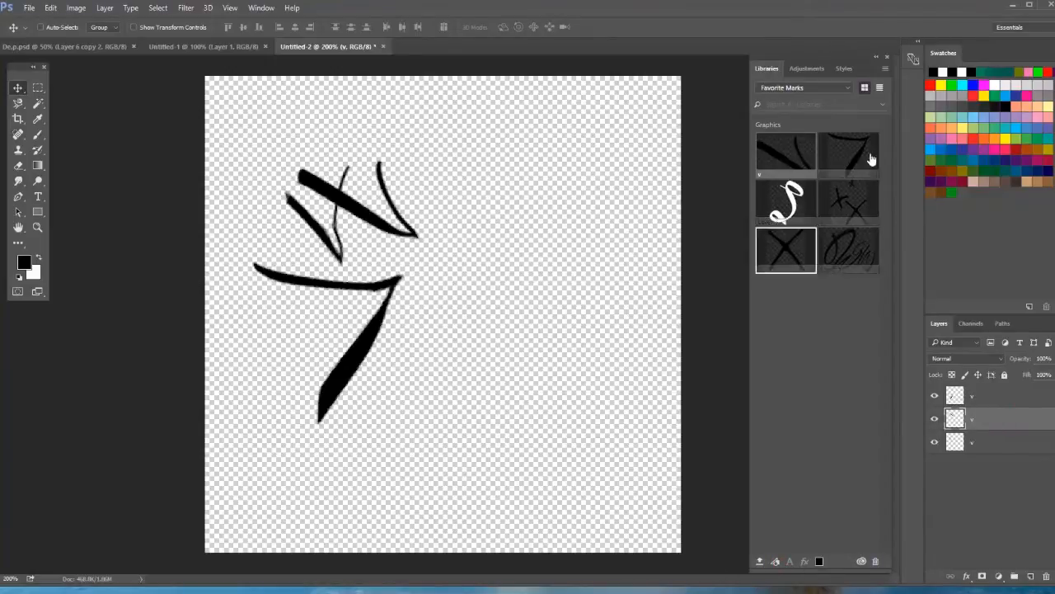
pyautogui.click(971, 443)
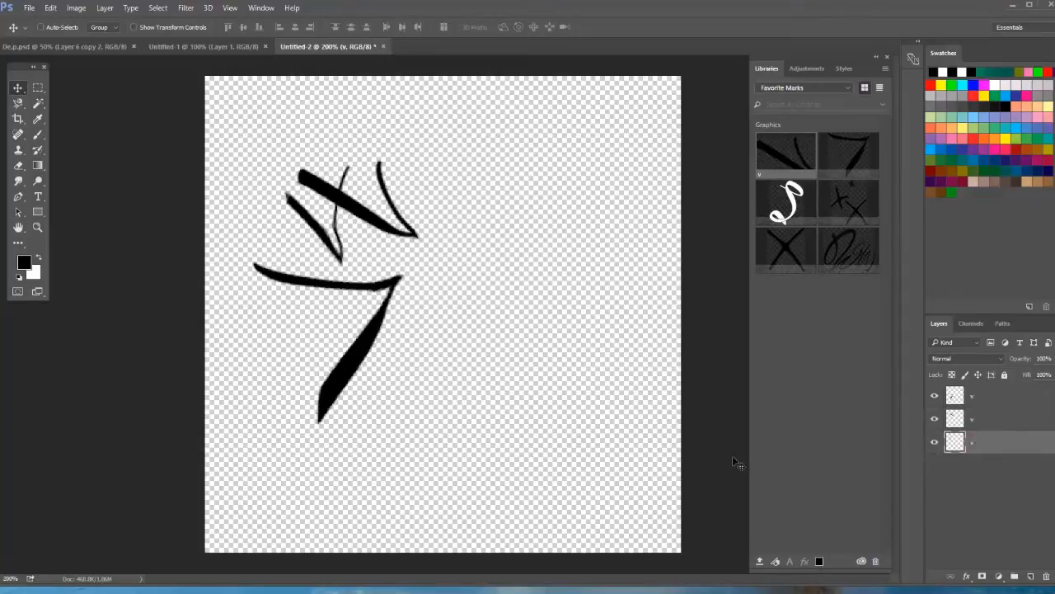
pyautogui.click(776, 561)
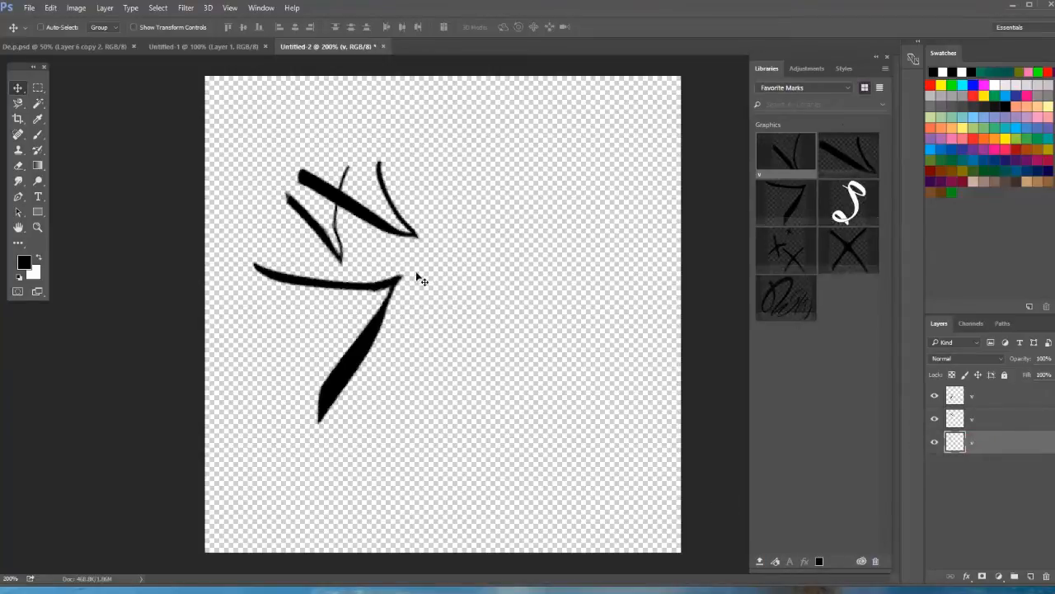
# In De,p.psd, place the small "v" library mark at about 993% and shift it slightly left over the upright petals.
pyautogui.click(104, 46)
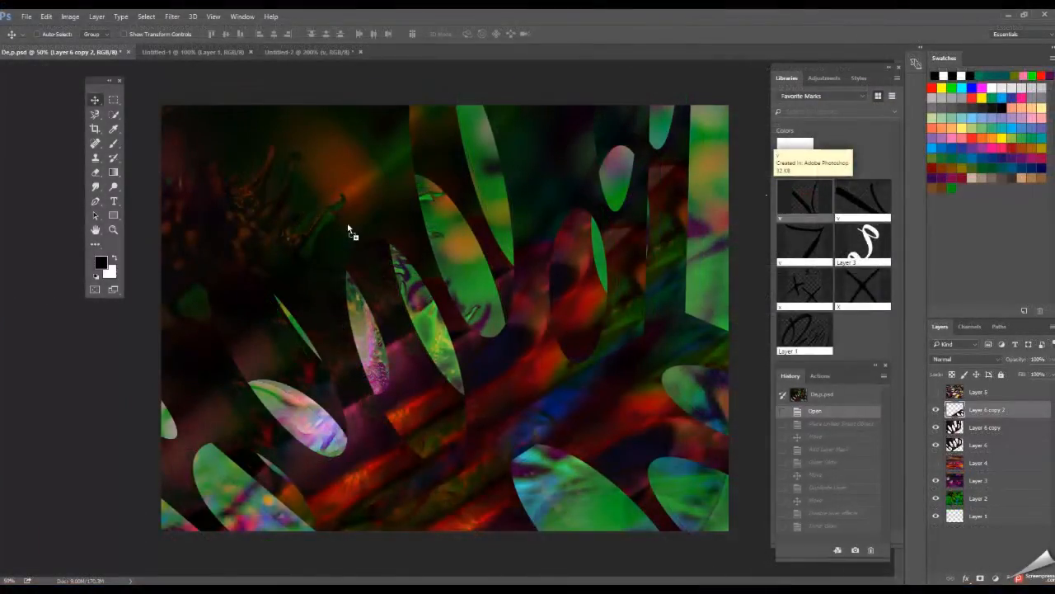
pyautogui.moveTo(348, 229); pyautogui.dragTo(344, 228)
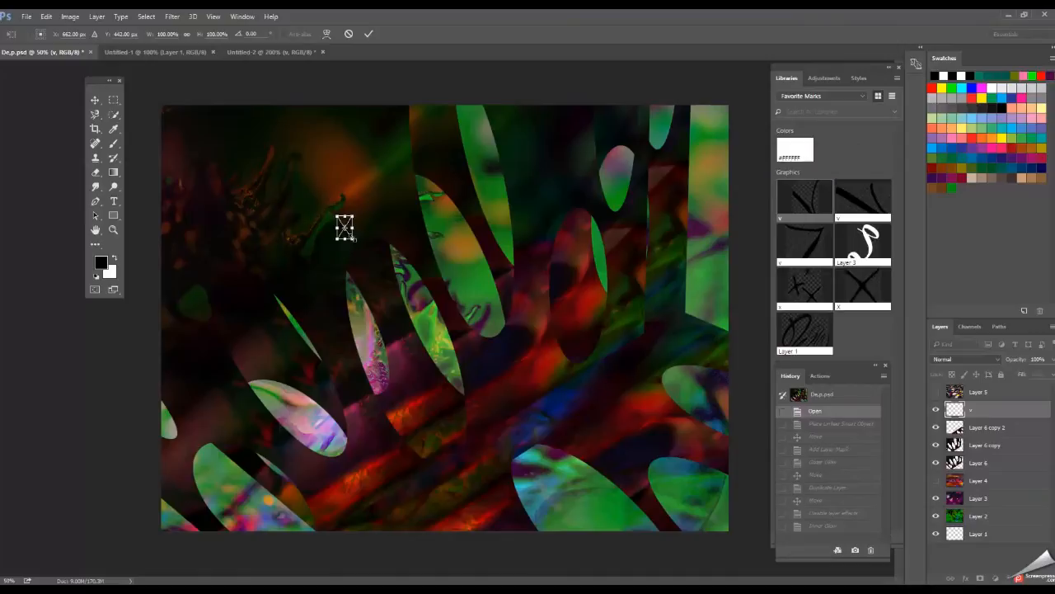
pyautogui.moveTo(351, 238); pyautogui.dragTo(493, 451)
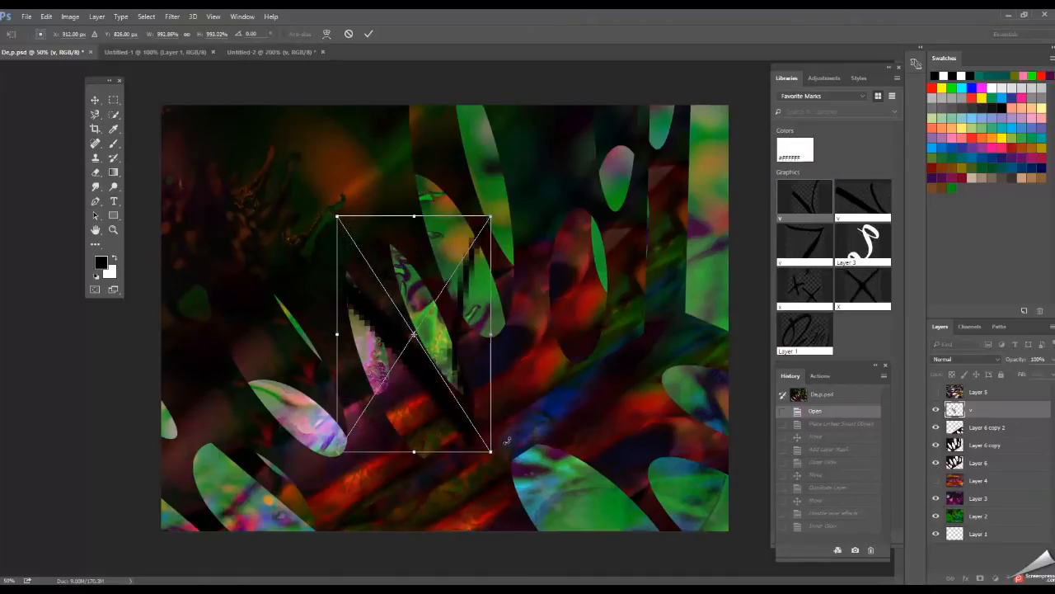
pyautogui.click(369, 34)
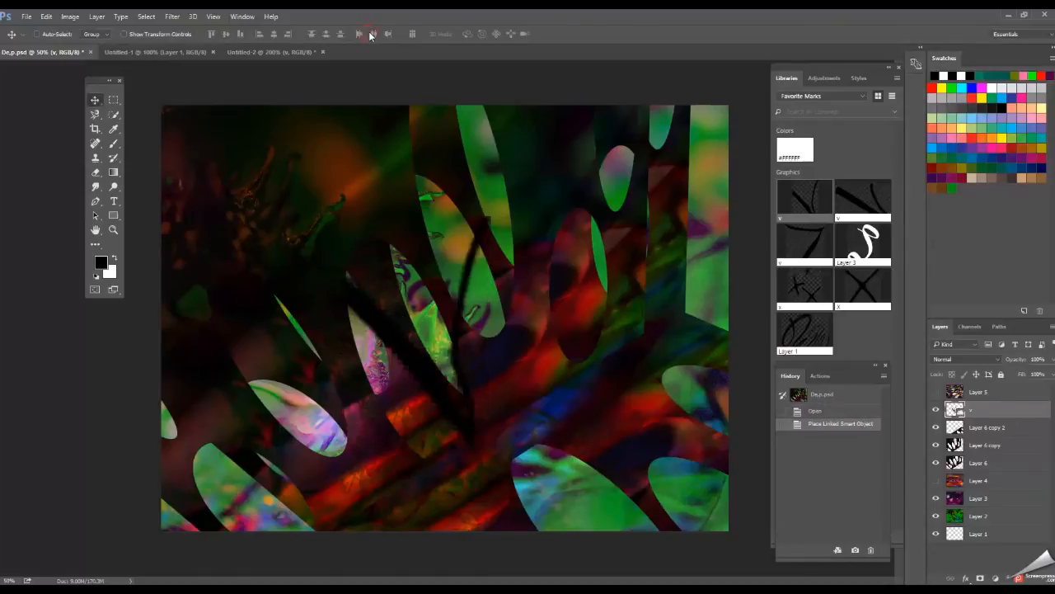
pyautogui.moveTo(443, 394)
pyautogui.mouseDown()
pyautogui.moveTo(435, 376)
pyautogui.moveTo(498, 403)
pyautogui.moveTo(400, 393)
pyautogui.moveTo(417, 398)
pyautogui.mouseUp()
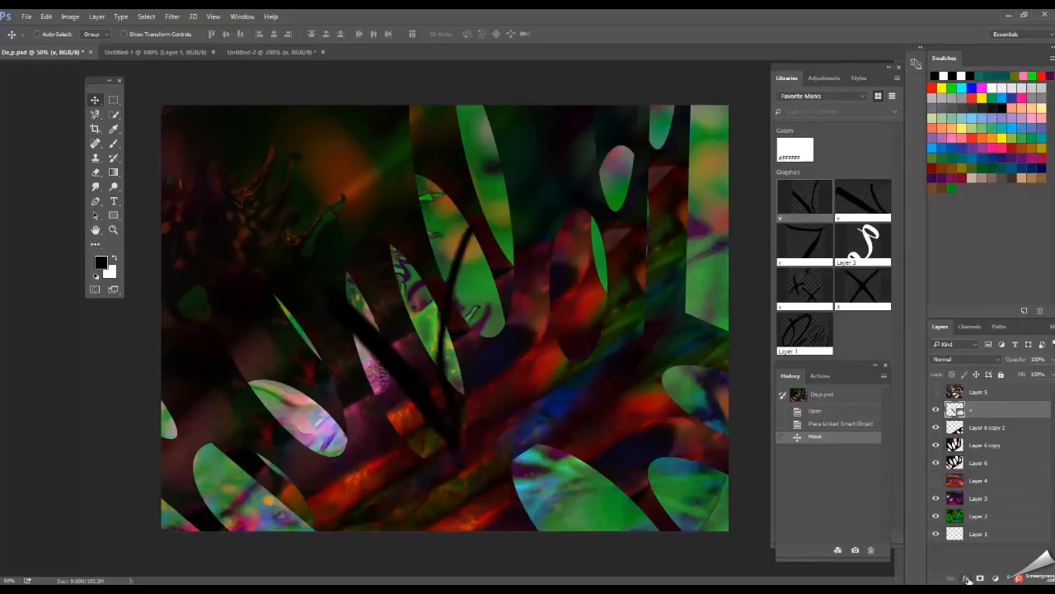
# Try a thin inner glow of 9 px on the "v" layer, comparing the Soft Light and Pin Light blend modes.
pyautogui.click(967, 579)
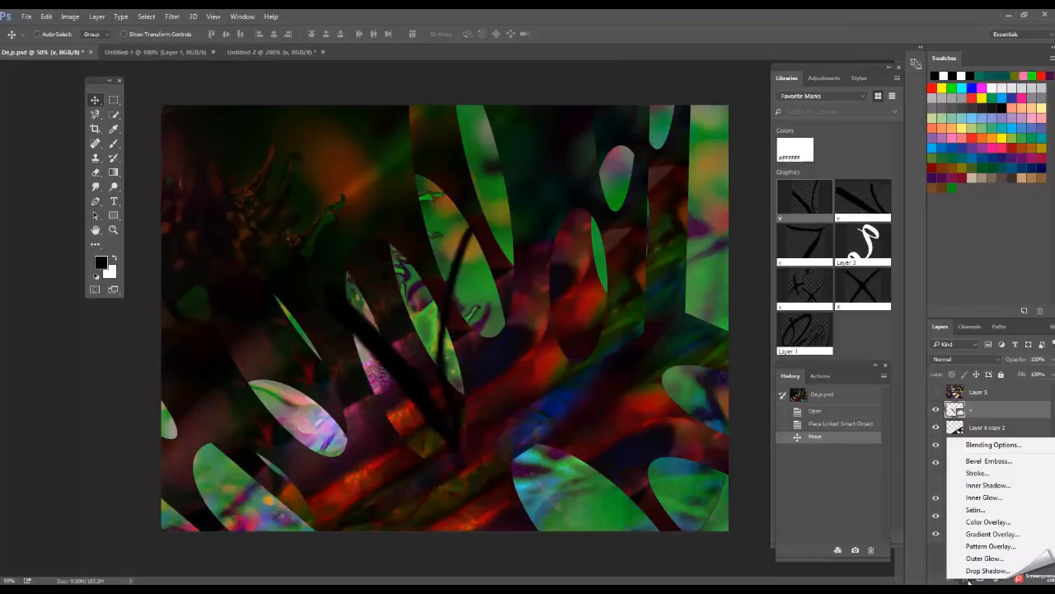
pyautogui.click(983, 498)
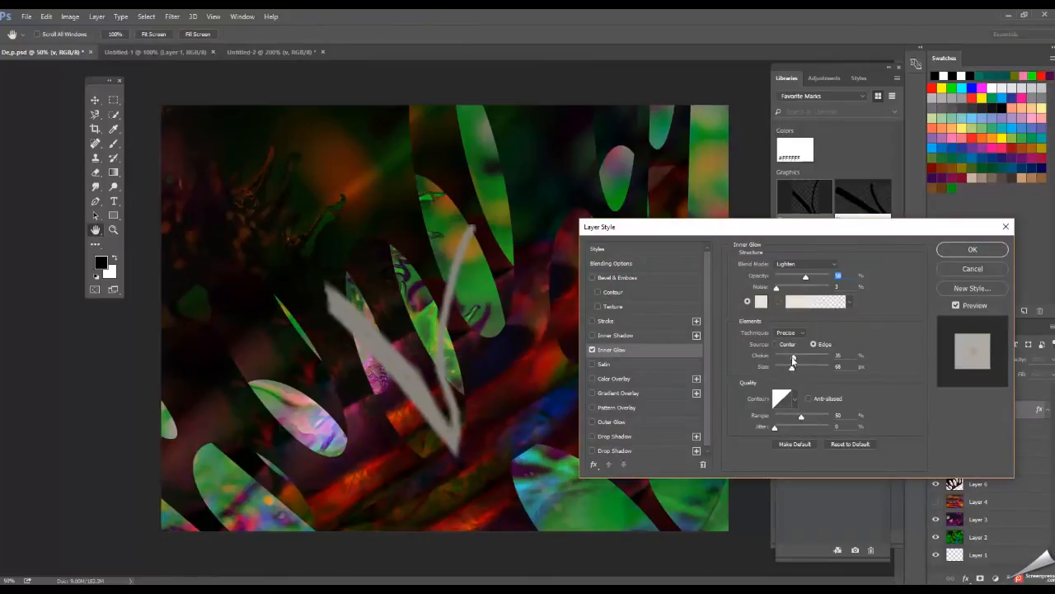
pyautogui.moveTo(793, 356)
pyautogui.mouseDown()
pyautogui.moveTo(774, 360)
pyautogui.moveTo(780, 373)
pyautogui.moveTo(783, 358)
pyautogui.mouseUp()
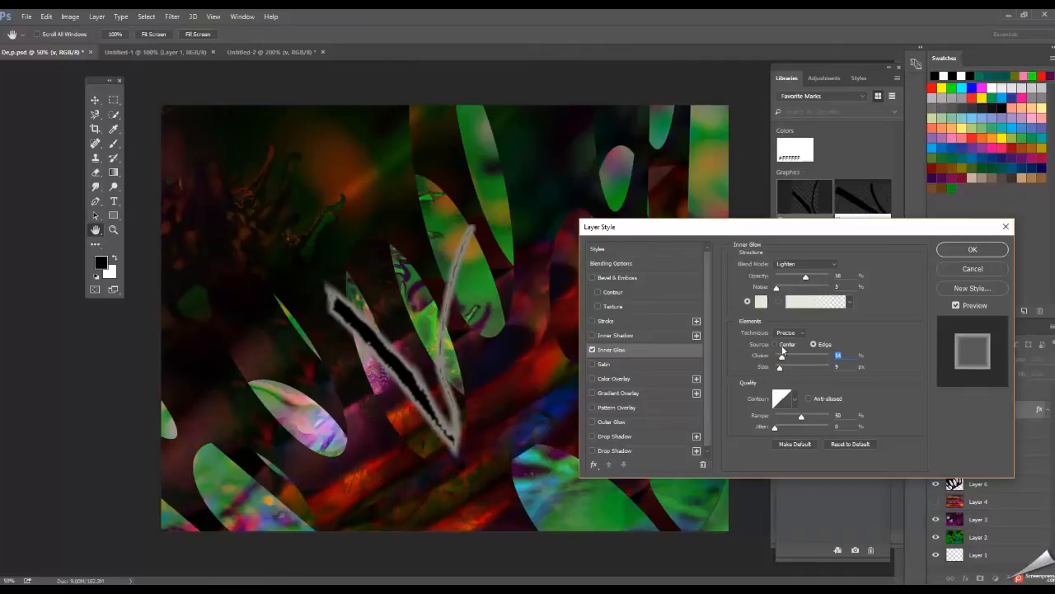
pyautogui.click(832, 264)
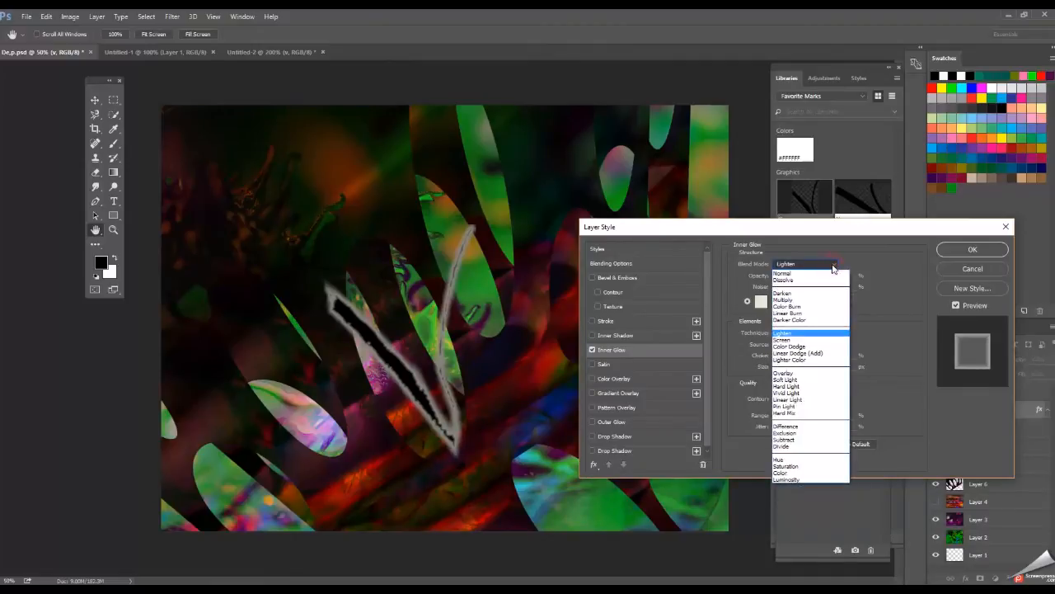
pyautogui.click(820, 380)
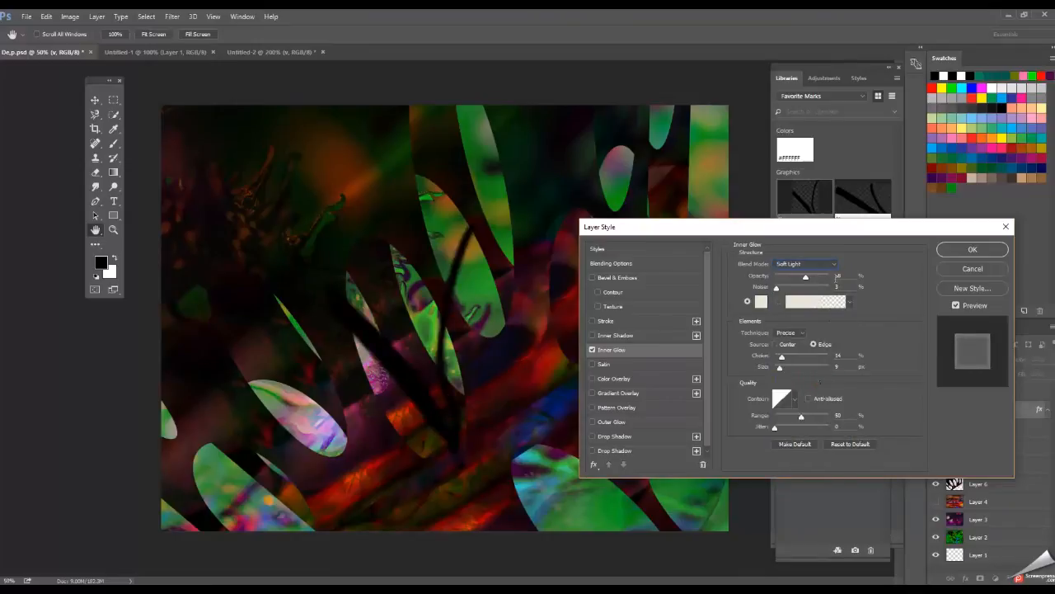
pyautogui.click(834, 265)
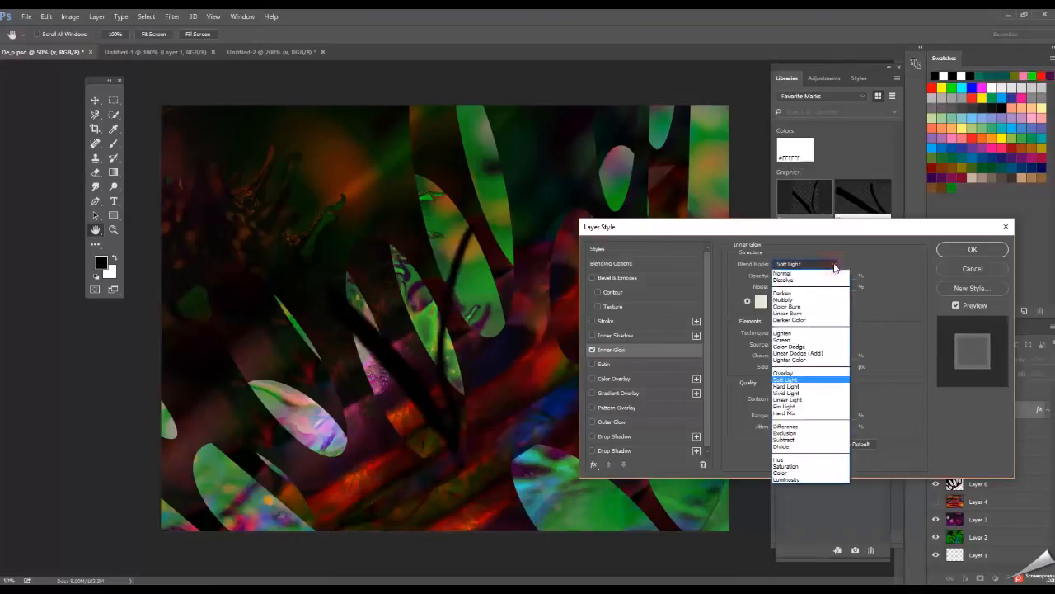
pyautogui.click(813, 410)
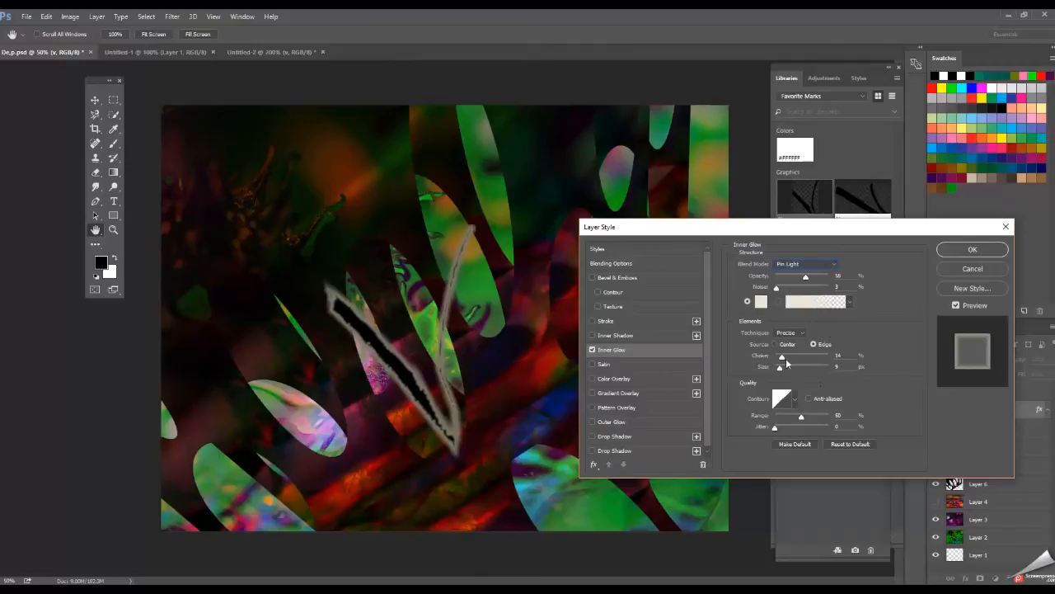
pyautogui.moveTo(782, 356); pyautogui.dragTo(781, 356)
# Replace the "v" layer's inner glow with an outer glow in Lighten blend mode with 22% spread.
pyautogui.click(592, 422)
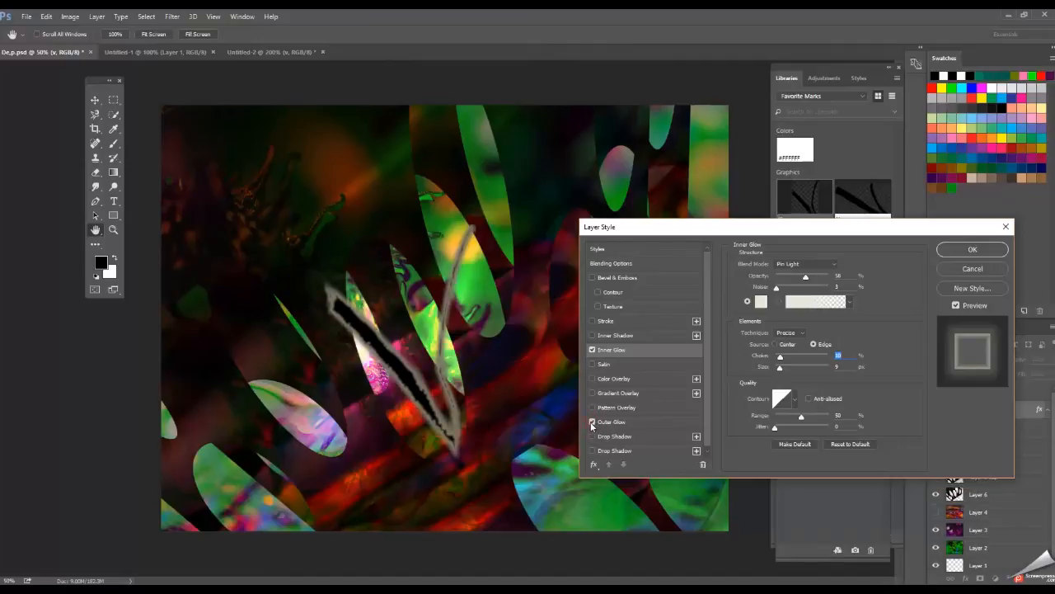
pyautogui.click(592, 351)
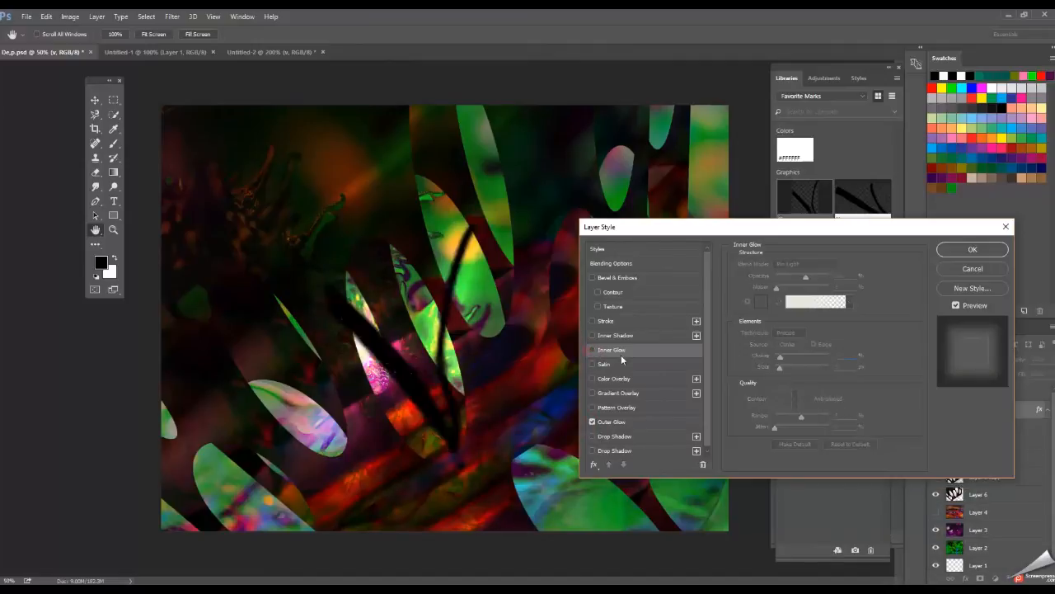
pyautogui.click(628, 422)
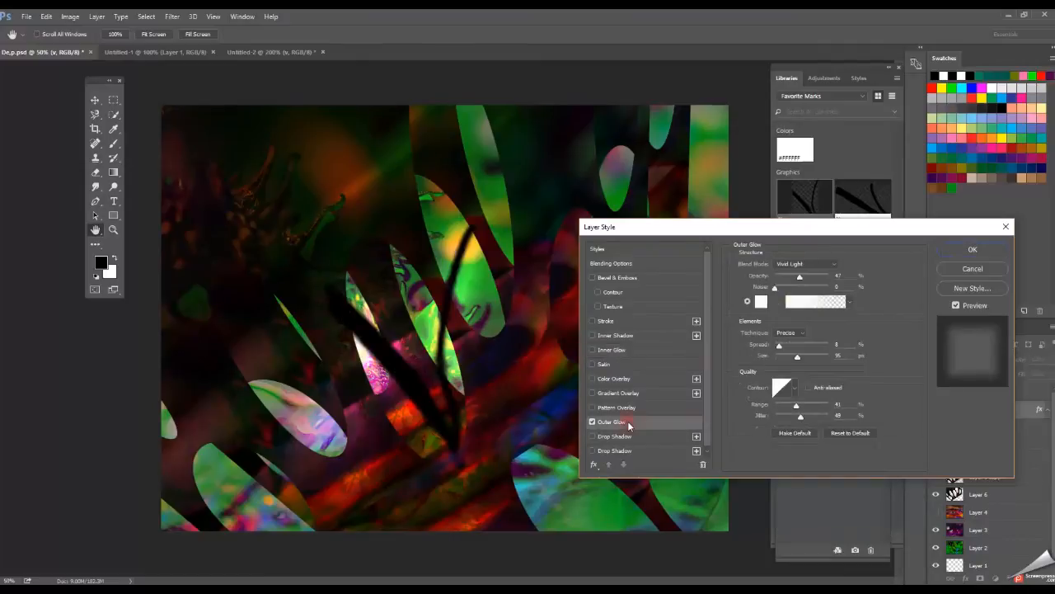
pyautogui.moveTo(777, 343); pyautogui.dragTo(787, 343)
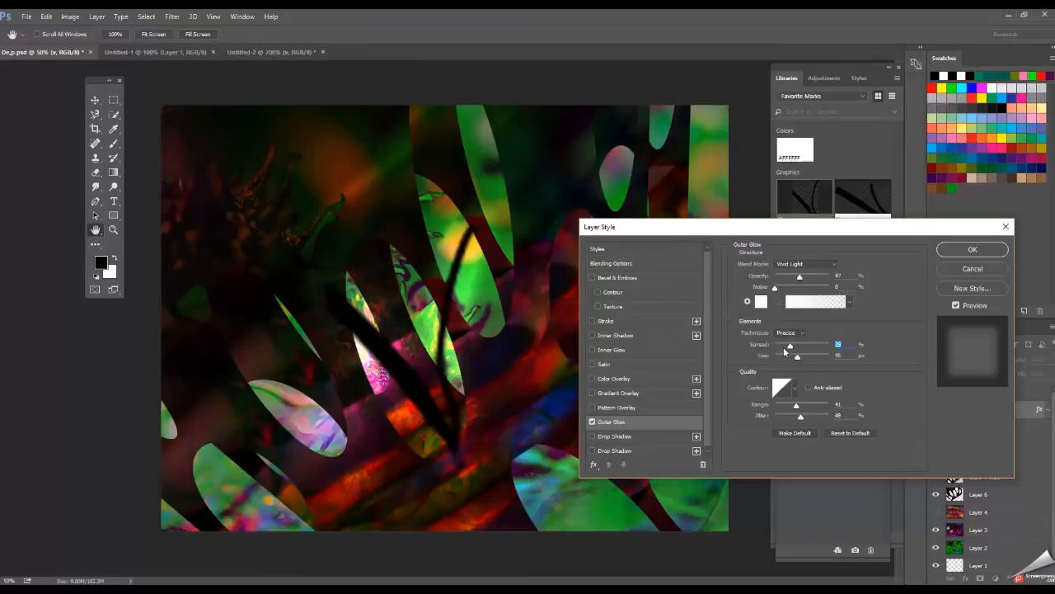
pyautogui.moveTo(789, 347)
pyautogui.mouseDown()
pyautogui.moveTo(809, 346)
pyautogui.moveTo(786, 346)
pyautogui.mouseUp()
pyautogui.click(834, 265)
pyautogui.click(814, 339)
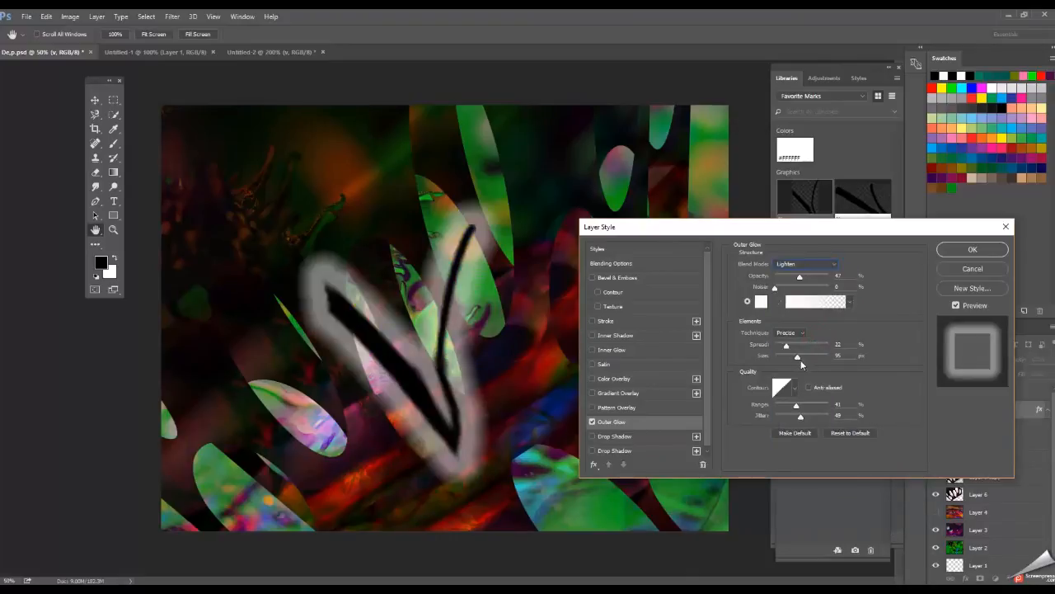
# Refine the outer glow to size 21 px, range 33%, jitter 23%, opacity 33%, Softer technique and 0% spread, and apply it.
pyautogui.moveTo(797, 357); pyautogui.dragTo(782, 362)
pyautogui.moveTo(797, 406)
pyautogui.mouseDown()
pyautogui.moveTo(785, 421)
pyautogui.moveTo(792, 409)
pyautogui.mouseUp()
pyautogui.moveTo(801, 284); pyautogui.dragTo(793, 282)
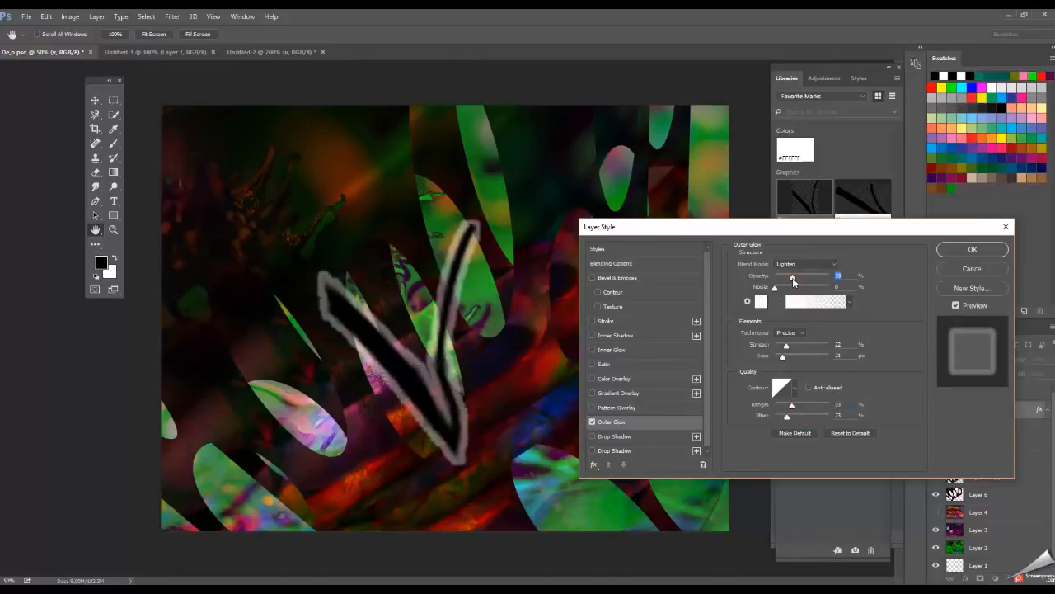
pyautogui.click(801, 333)
pyautogui.click(800, 345)
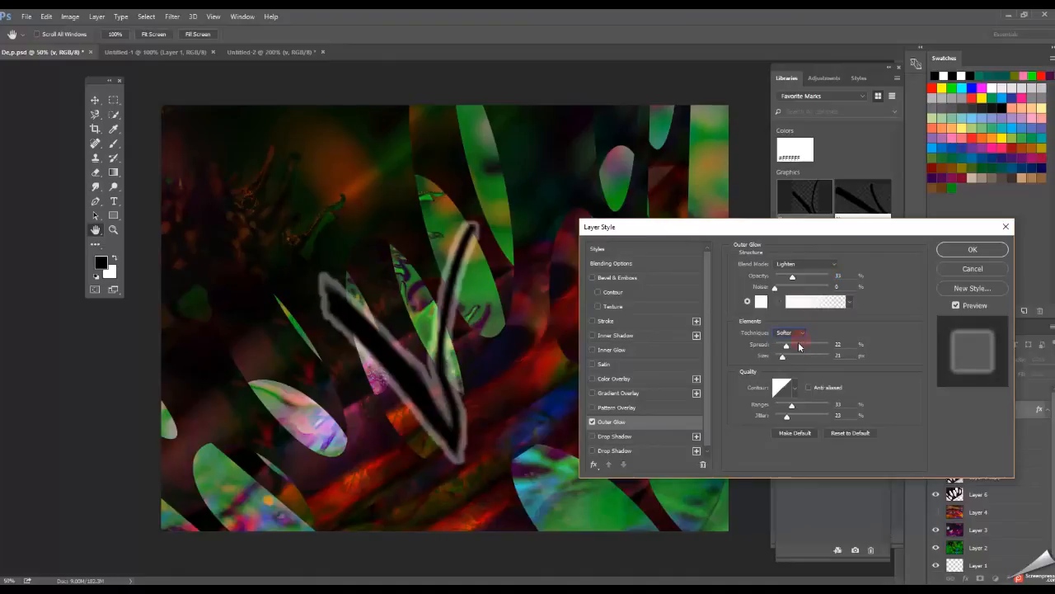
pyautogui.moveTo(787, 348); pyautogui.dragTo(774, 348)
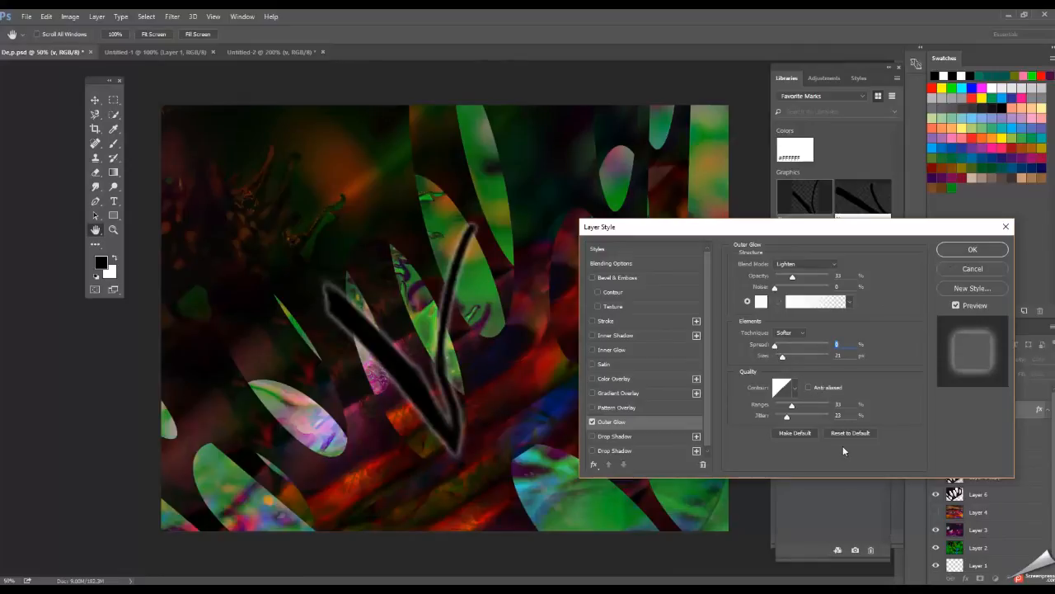
pyautogui.click(954, 252)
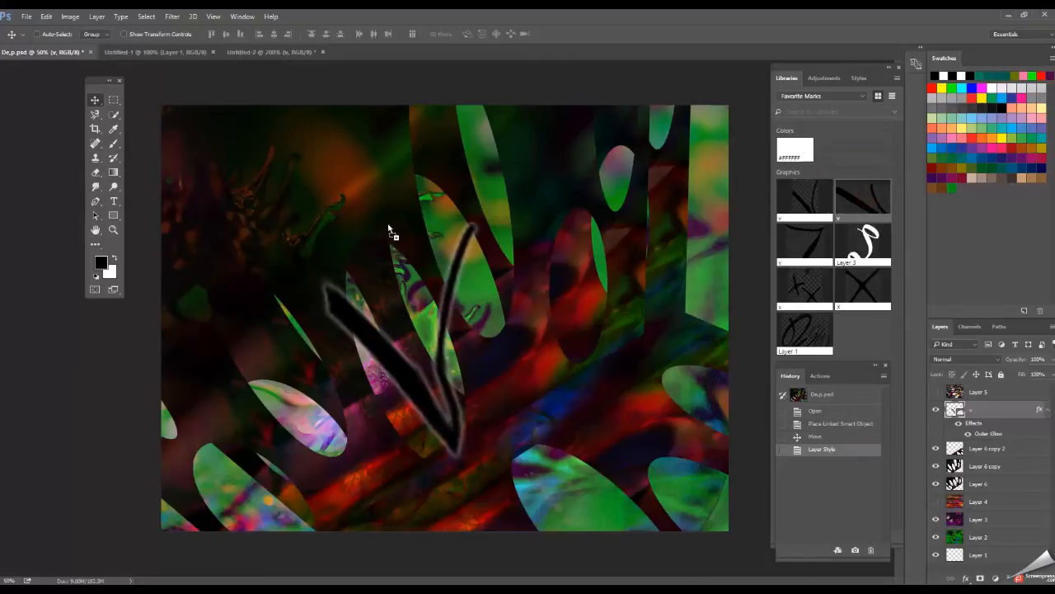
# Place the wide thick-stroked "v" library mark at about 449% above the first mark and move the outer glow onto its layer.
pyautogui.moveTo(396, 240); pyautogui.dragTo(396, 238)
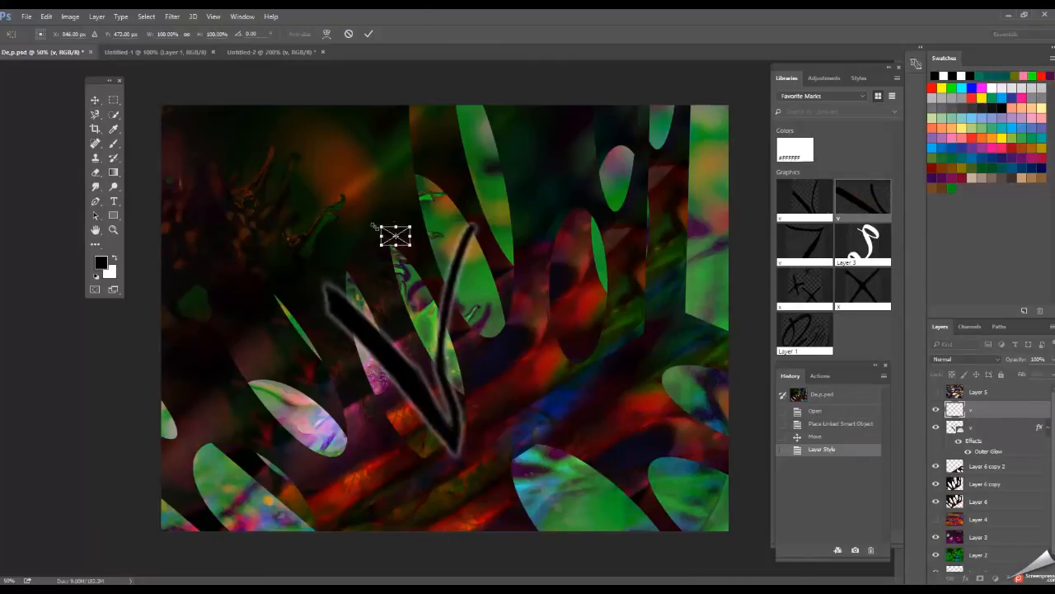
pyautogui.moveTo(378, 223); pyautogui.dragTo(278, 160)
pyautogui.moveTo(356, 224); pyautogui.dragTo(378, 238)
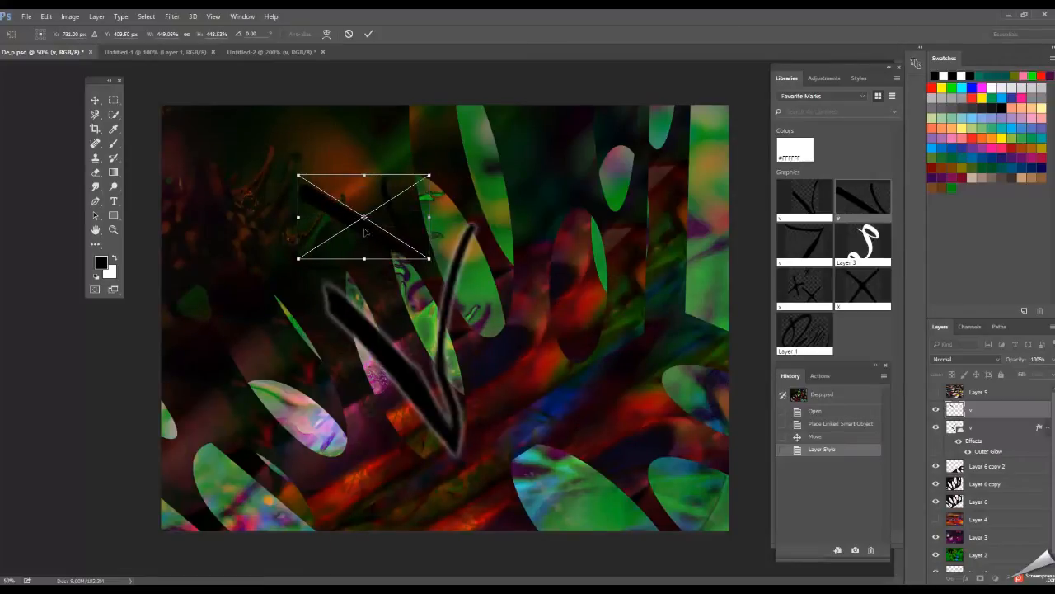
pyautogui.click(368, 34)
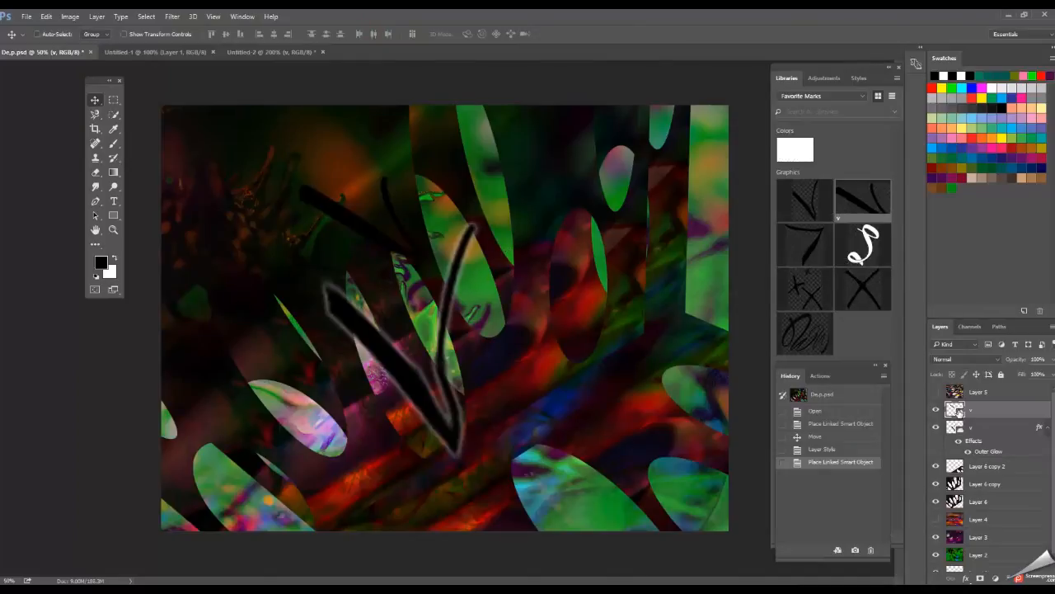
pyautogui.moveTo(970, 443); pyautogui.dragTo(977, 413)
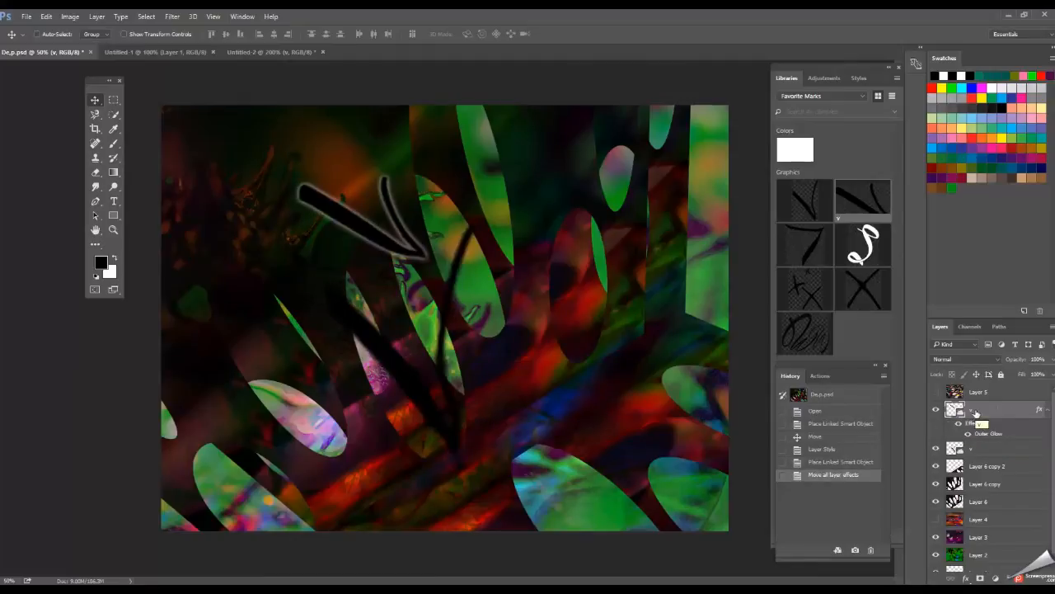
# Move the outer glow back to the first "v" layer and give the upper "v" layer its own Lighten outer glow at 33% opacity, 21 px.
pyautogui.moveTo(965, 427); pyautogui.dragTo(966, 454)
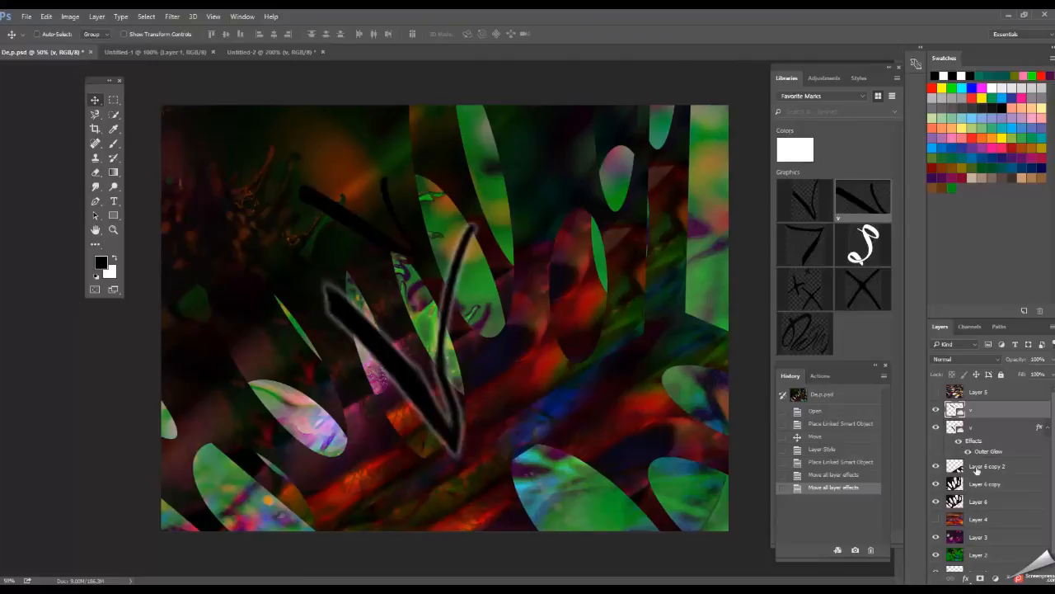
pyautogui.click(965, 578)
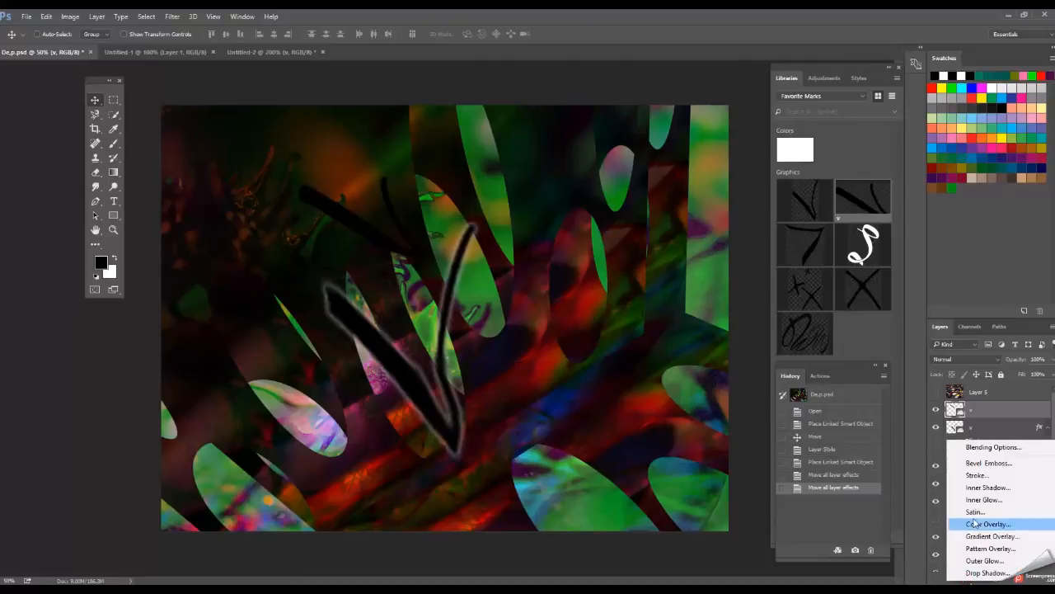
pyautogui.click(981, 561)
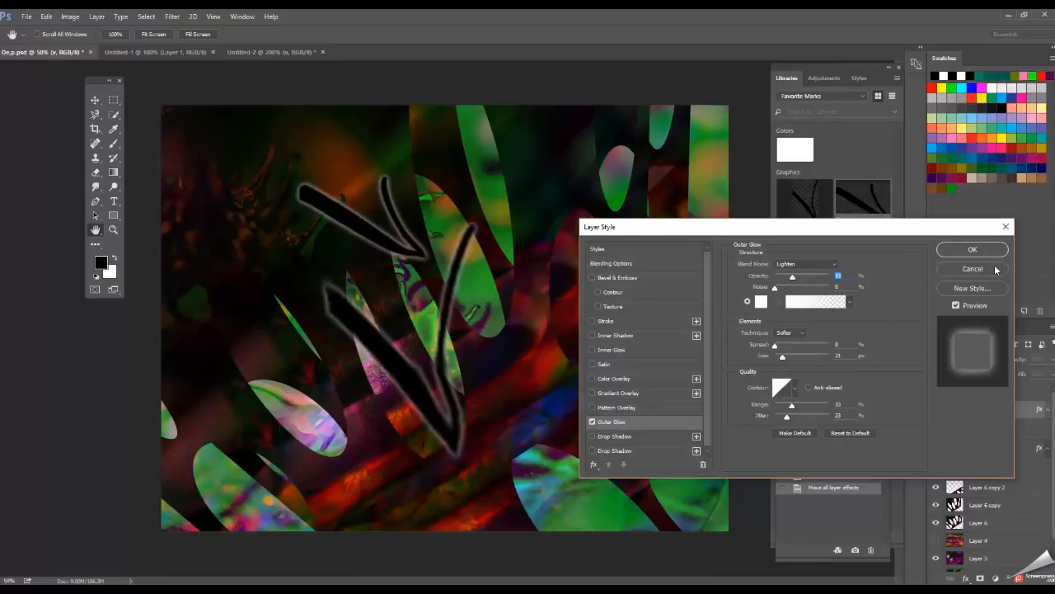
pyautogui.click(973, 250)
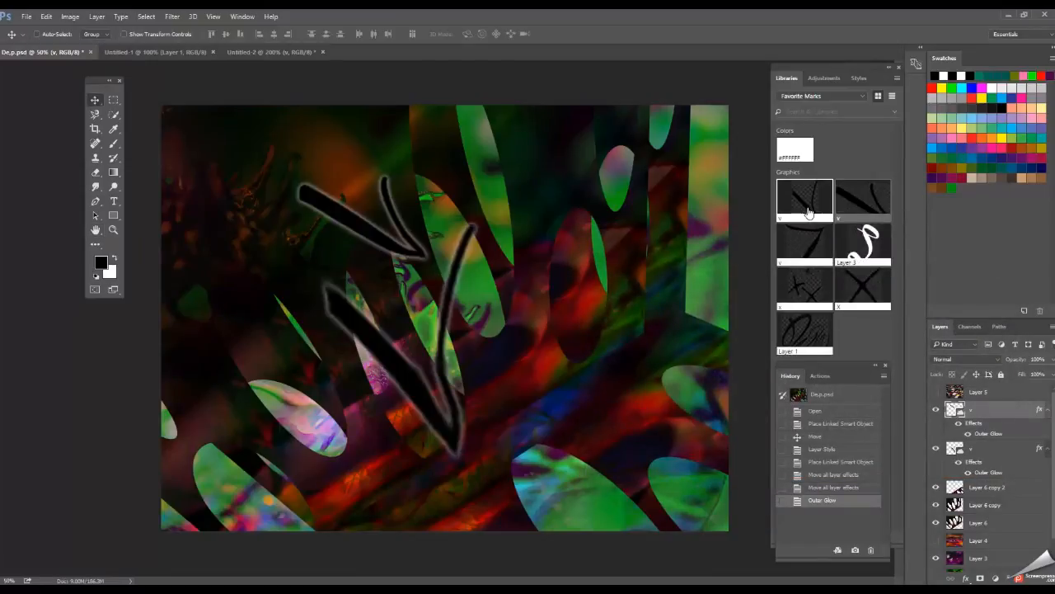
# Place the thin "v" library mark at about 436%, rotated about -30°, near the image's left edge and give it the same 33% Lighten outer glow.
pyautogui.moveTo(807, 204); pyautogui.dragTo(261, 256)
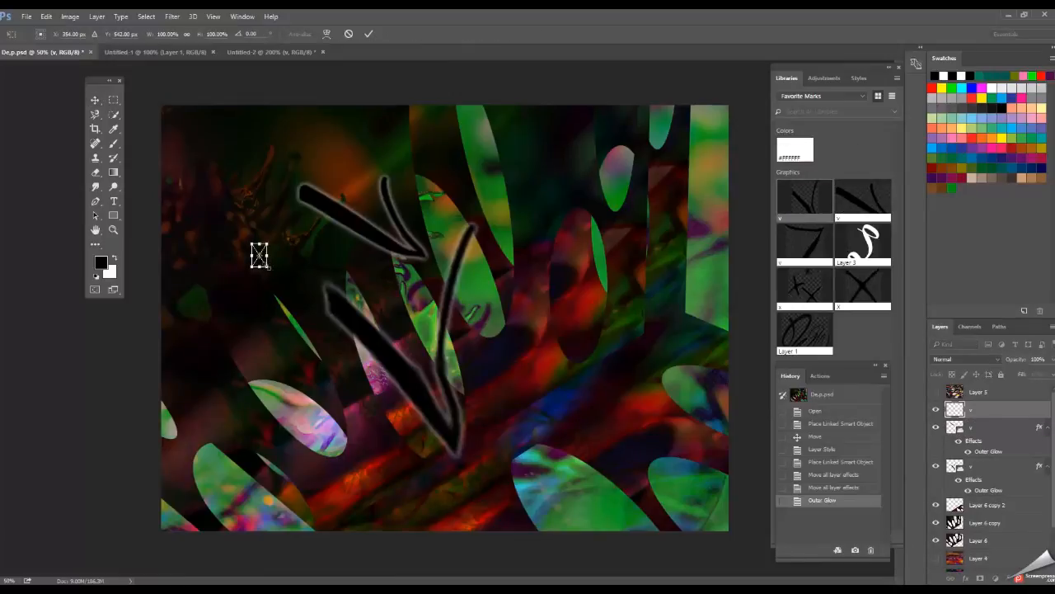
pyautogui.moveTo(267, 266); pyautogui.dragTo(301, 352)
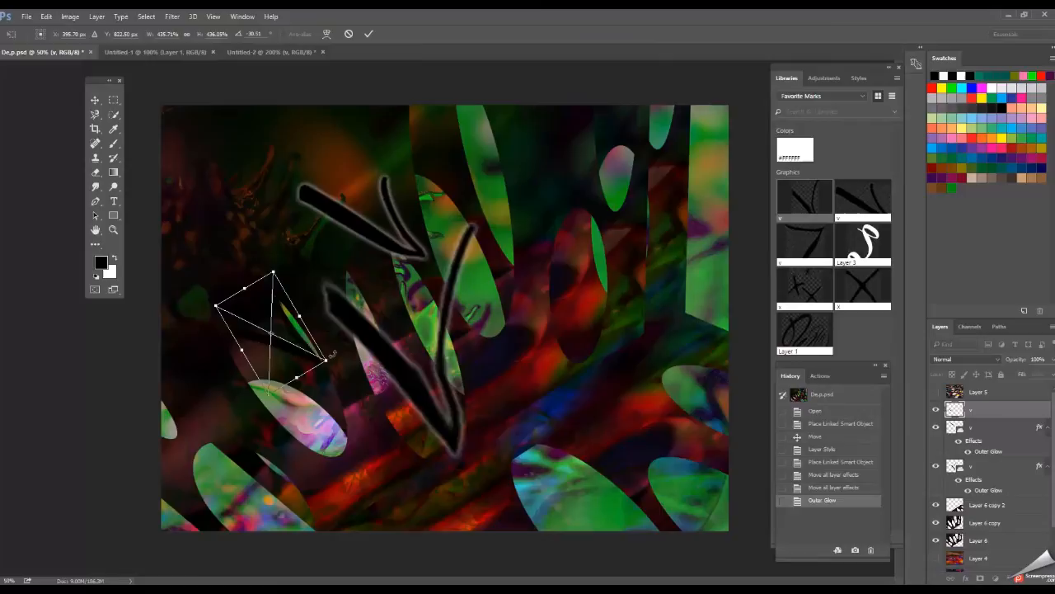
pyautogui.click(371, 33)
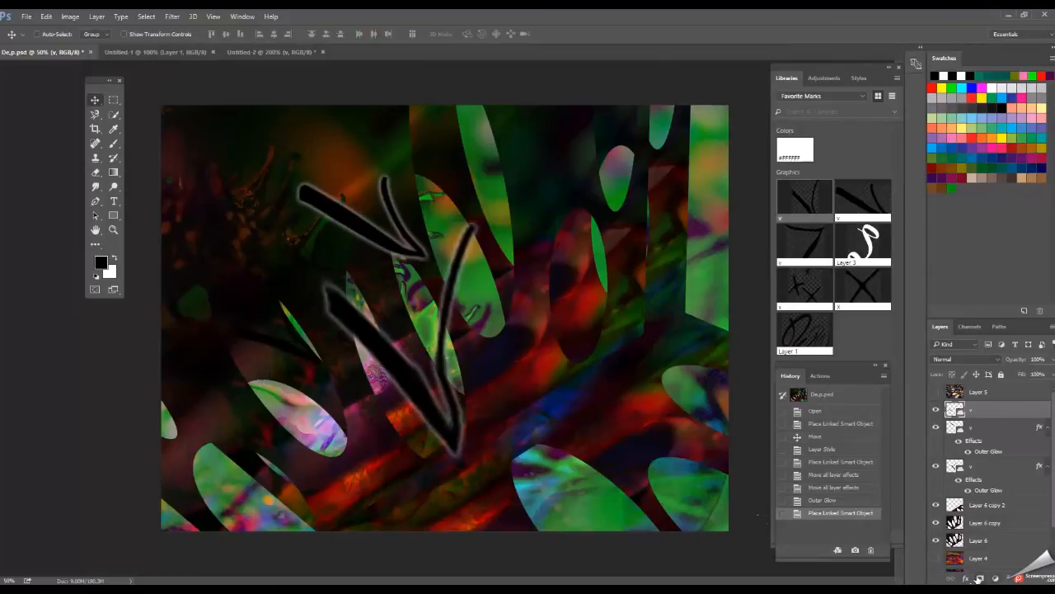
pyautogui.click(967, 579)
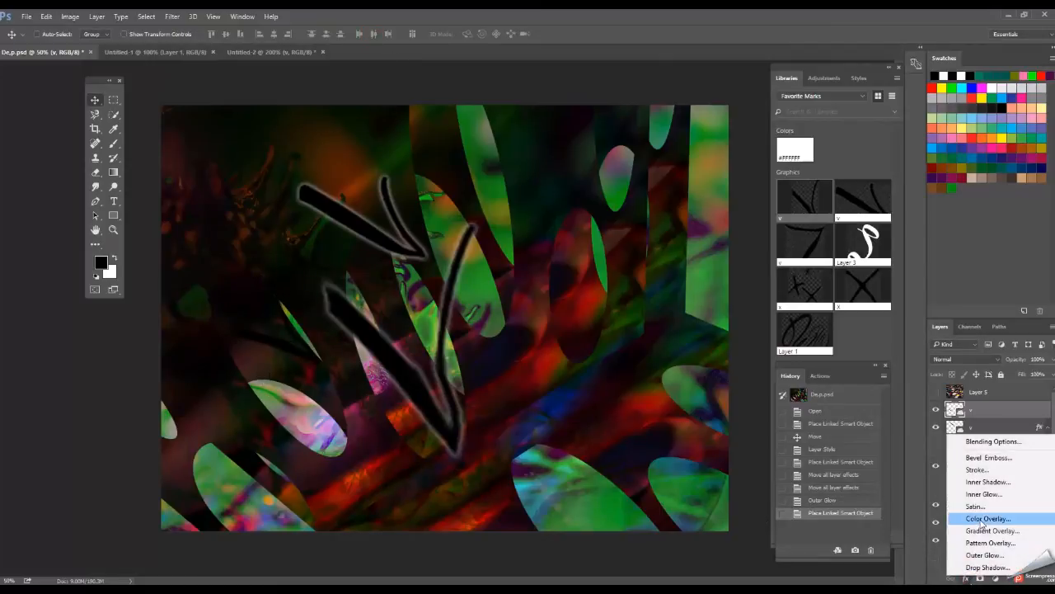
pyautogui.click(983, 554)
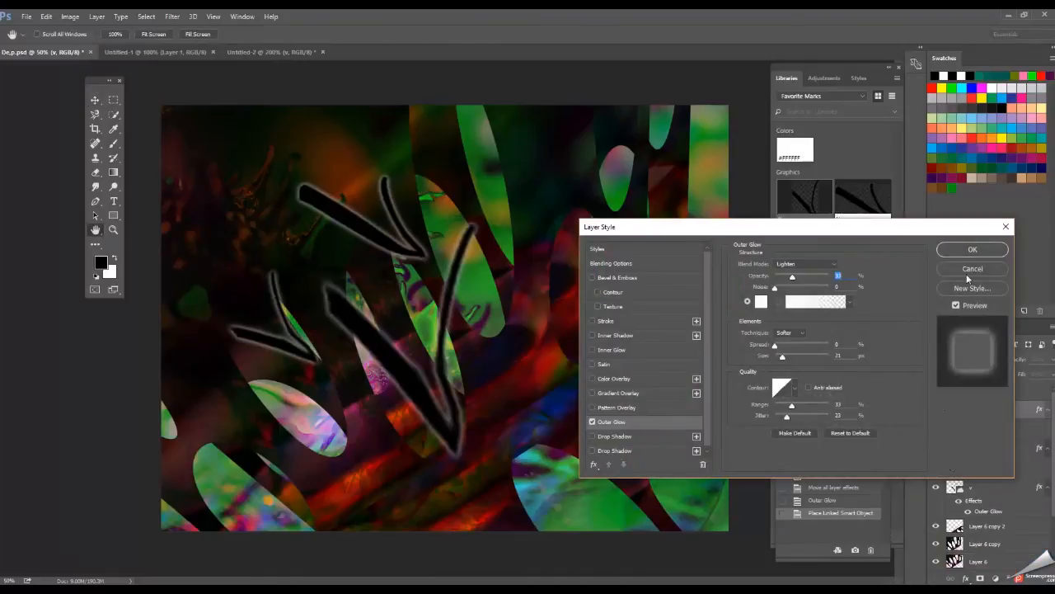
pyautogui.click(972, 250)
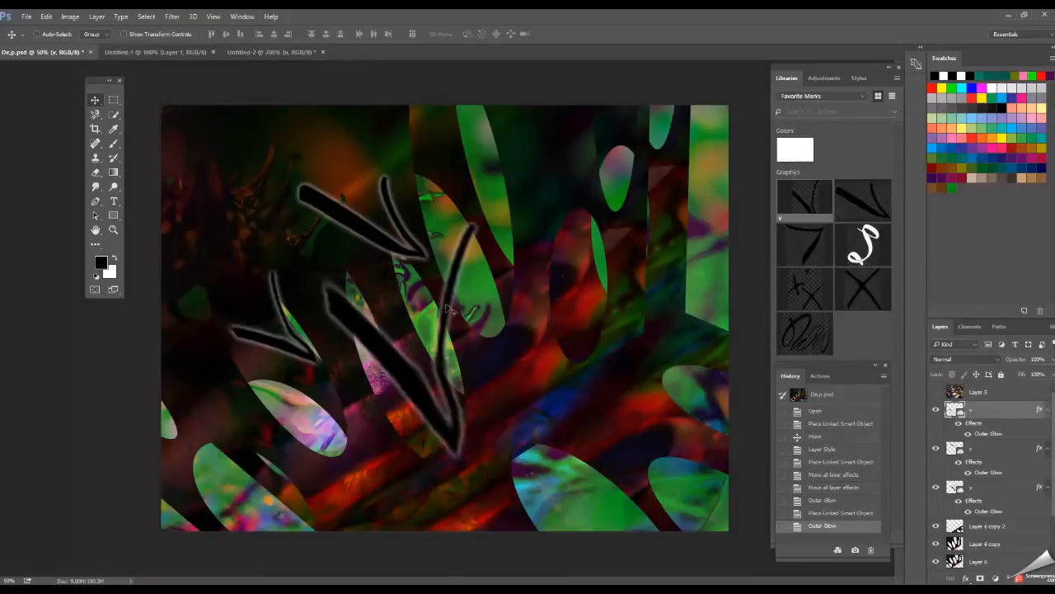
# Spread out the three "v" marks: the thin one up and right, the upper one slightly left, the largest down and left.
pyautogui.moveTo(395, 376); pyautogui.dragTo(642, 246)
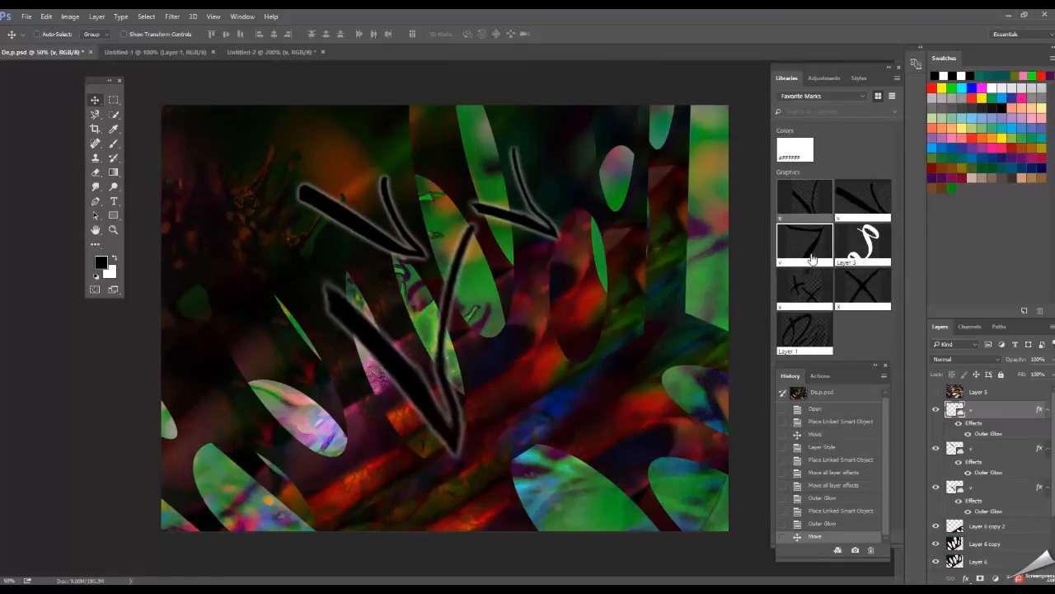
pyautogui.click(1002, 452)
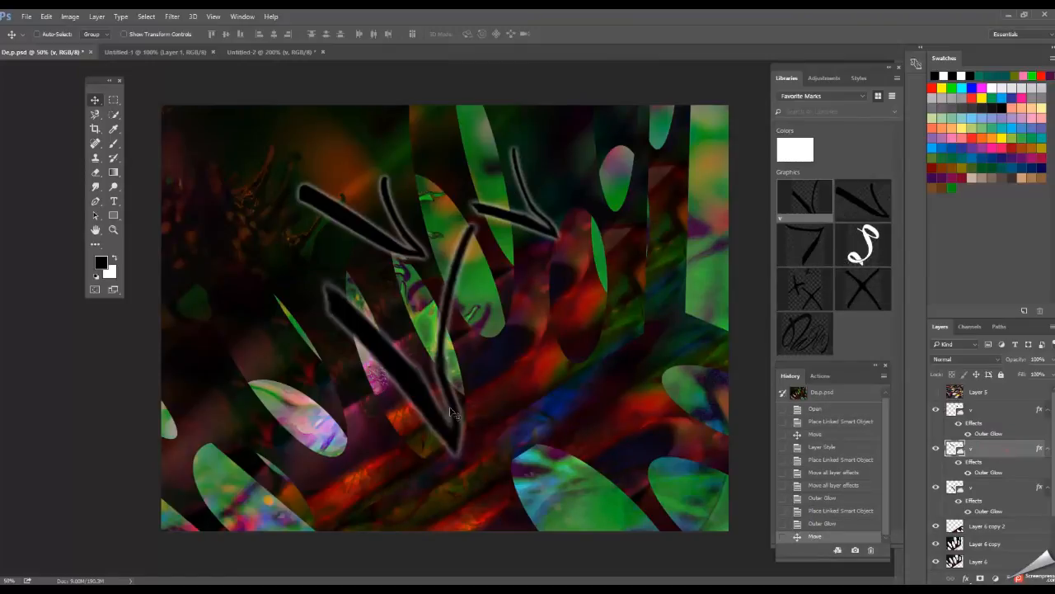
pyautogui.moveTo(426, 412); pyautogui.dragTo(388, 416)
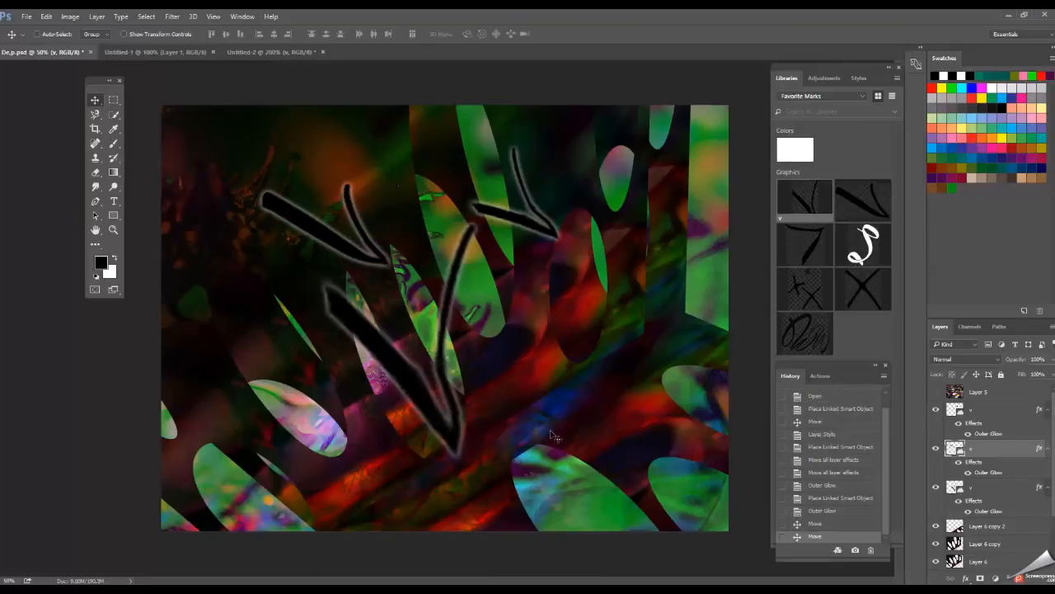
pyautogui.click(998, 491)
pyautogui.moveTo(458, 445); pyautogui.dragTo(427, 499)
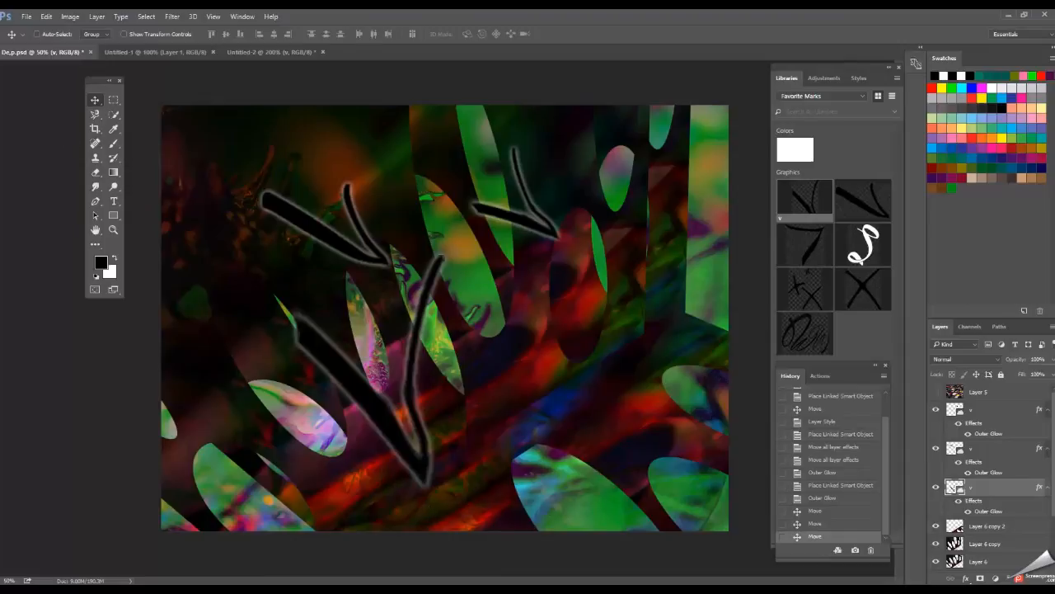
# Rotate the largest "v" mark about -17.5° and shift it slightly down, and move the thin mark down and left over the tall green ovals.
pyautogui.click(46, 16)
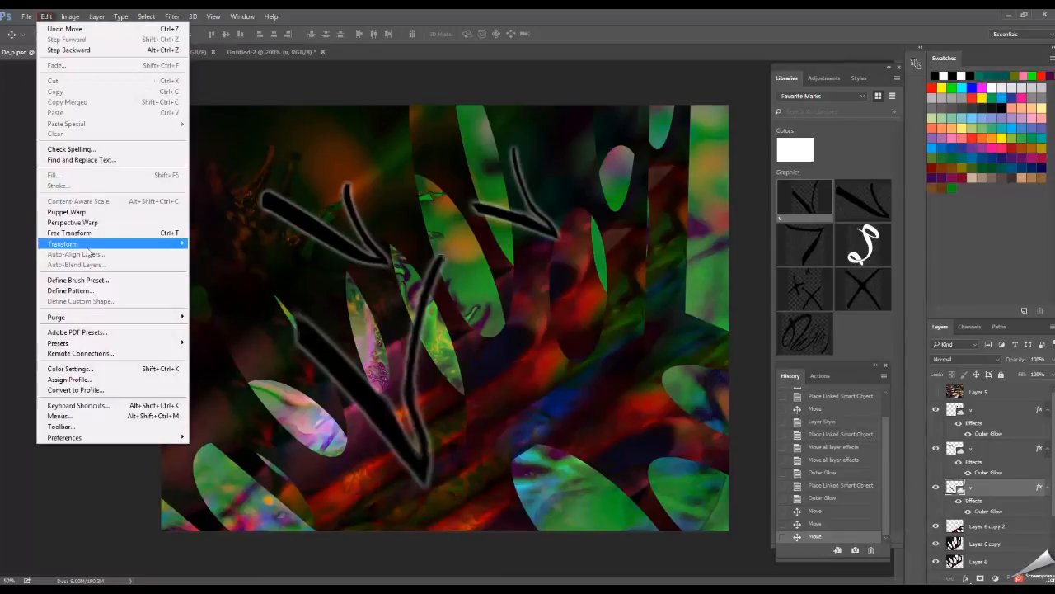
pyautogui.moveTo(92, 244)
pyautogui.click(228, 274)
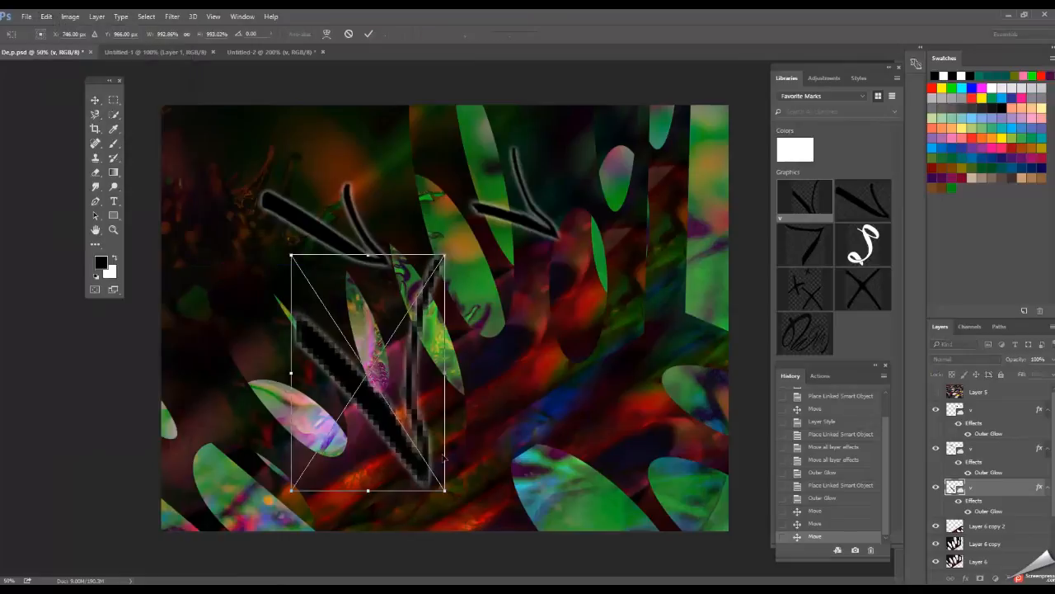
pyautogui.moveTo(456, 500); pyautogui.dragTo(505, 478)
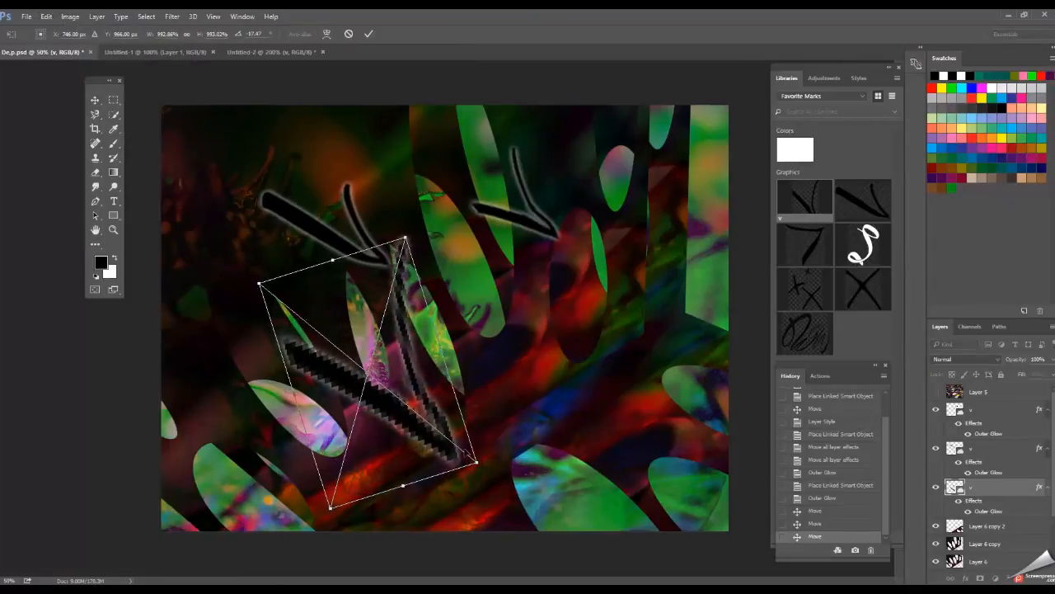
pyautogui.moveTo(415, 422); pyautogui.dragTo(425, 445)
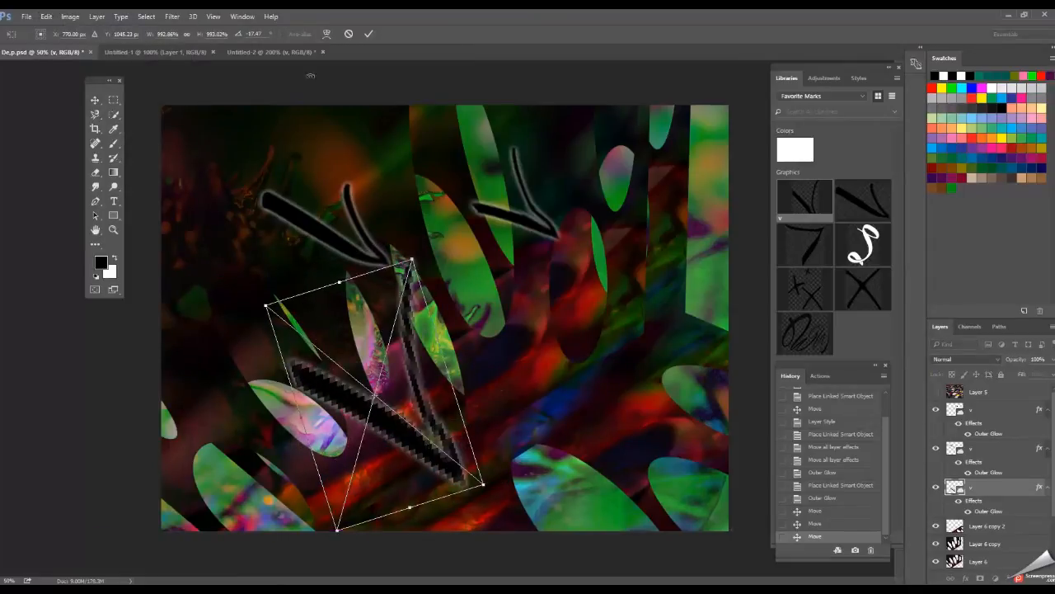
pyautogui.click(369, 34)
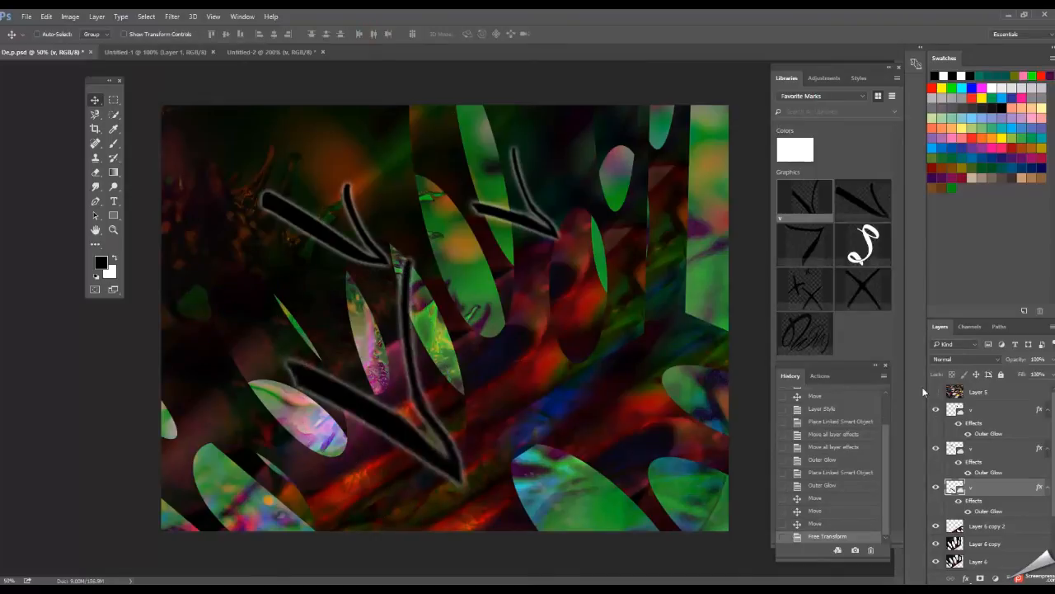
pyautogui.click(982, 421)
pyautogui.moveTo(541, 236); pyautogui.dragTo(495, 266)
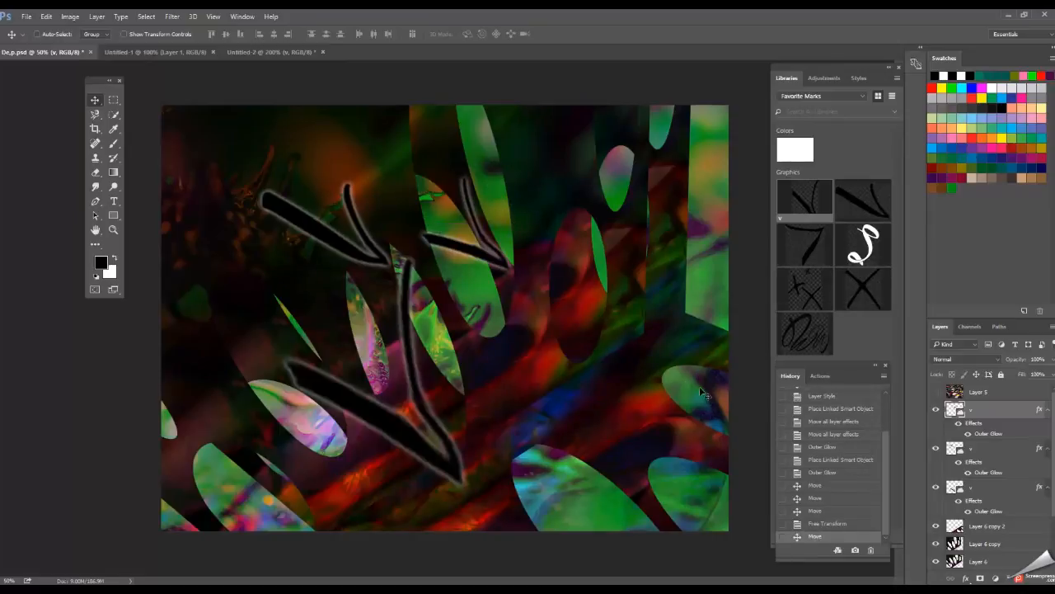
# Place the White signature graphic from the Text library in the image's lower-right corner, scaled to about 7.5%.
pyautogui.click(860, 96)
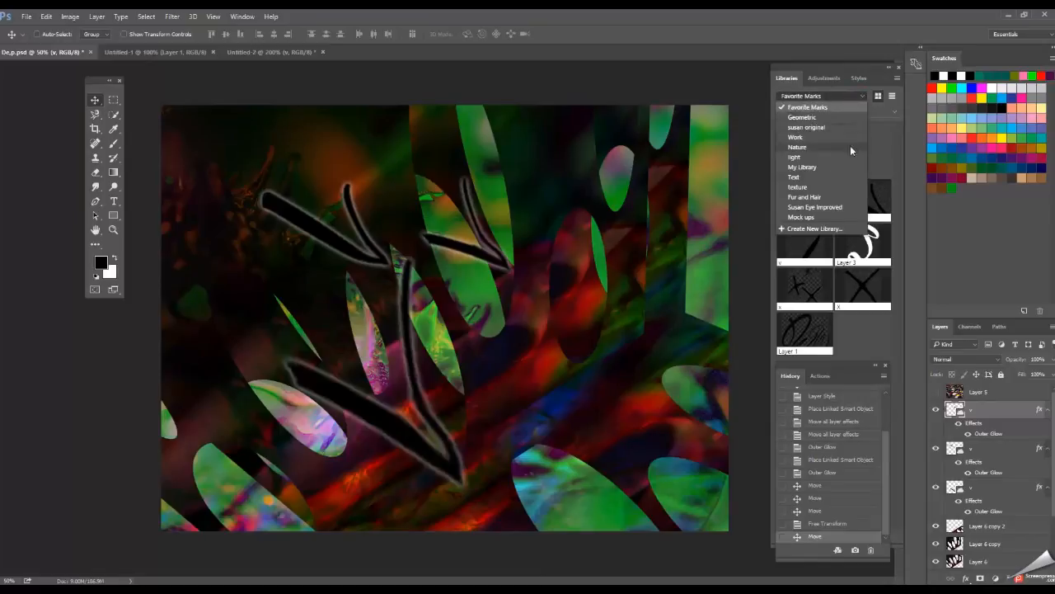
pyautogui.click(845, 178)
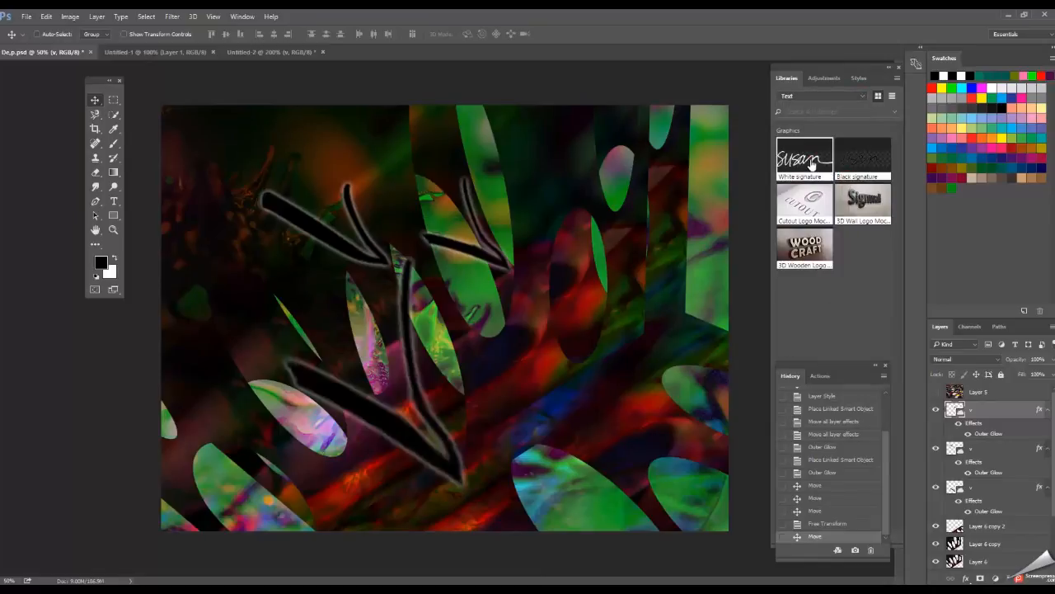
pyautogui.moveTo(646, 408)
pyautogui.mouseDown()
pyautogui.moveTo(605, 501)
pyautogui.moveTo(565, 473)
pyautogui.mouseUp()
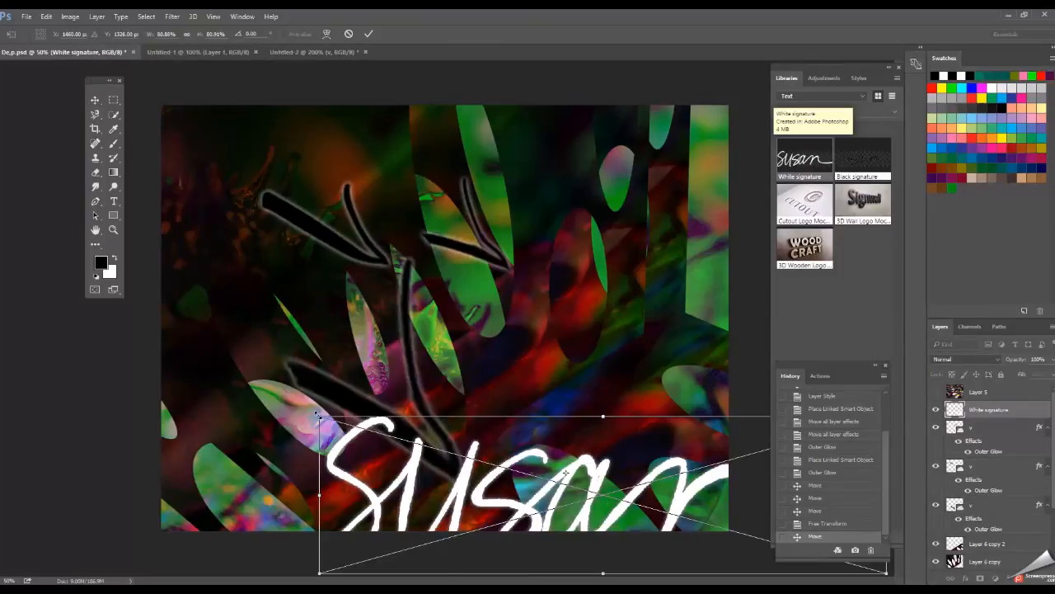
pyautogui.moveTo(319, 416)
pyautogui.mouseDown()
pyautogui.moveTo(702, 547)
pyautogui.moveTo(525, 453)
pyautogui.moveTo(487, 447)
pyautogui.moveTo(576, 449)
pyautogui.moveTo(602, 477)
pyautogui.moveTo(665, 502)
pyautogui.moveTo(703, 502)
pyautogui.moveTo(690, 514)
pyautogui.mouseUp()
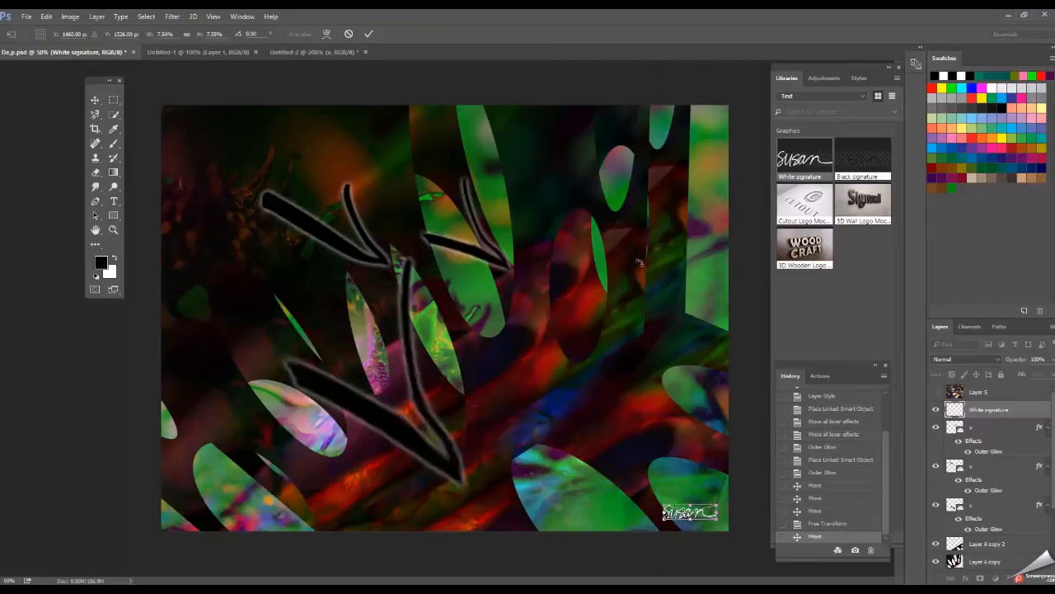
pyautogui.click(369, 33)
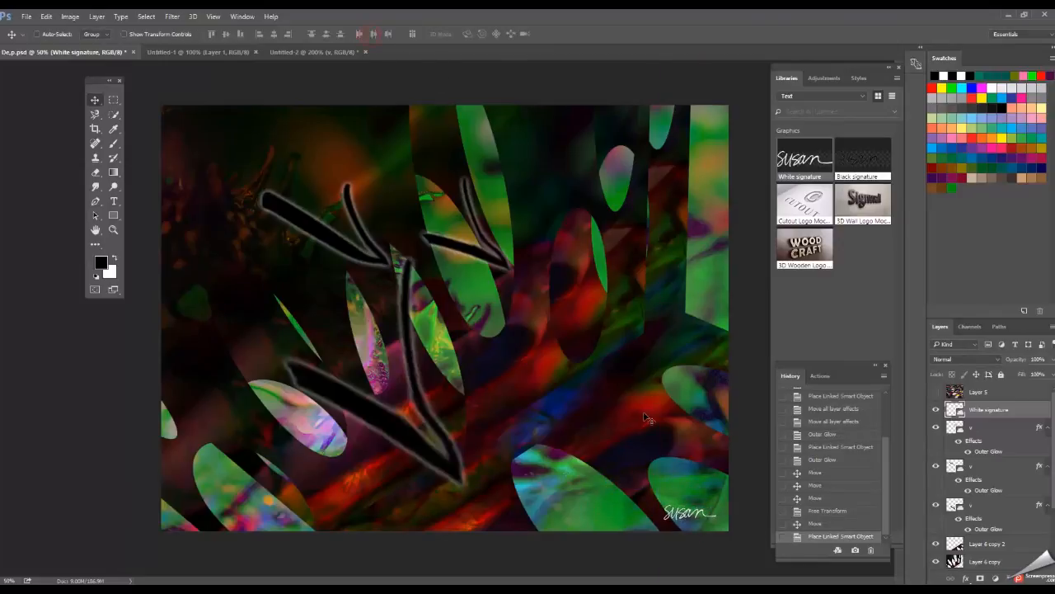